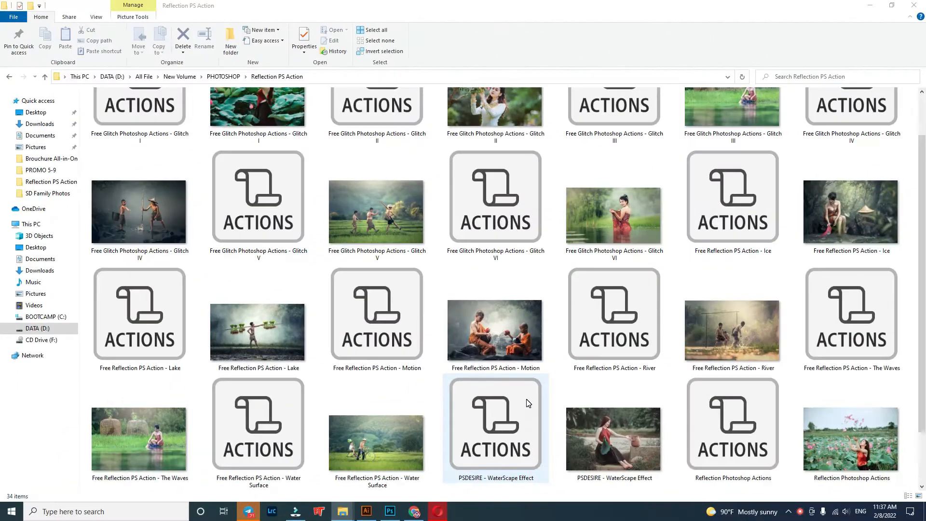
Step: Preview the Glitch I and Glitch II sample photos from the Reflection PS Action folder, closing each one after viewing
scroll(527, 405, "up", 1)
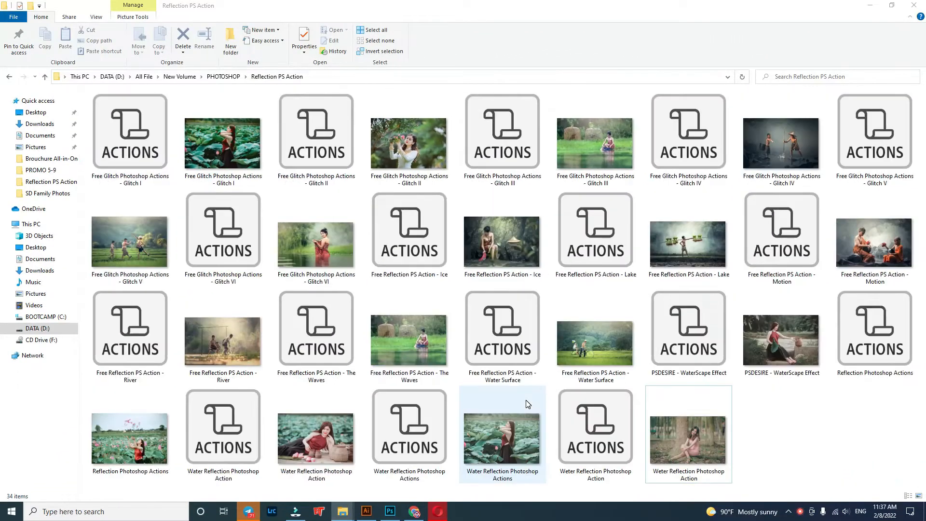
double_click(234, 147)
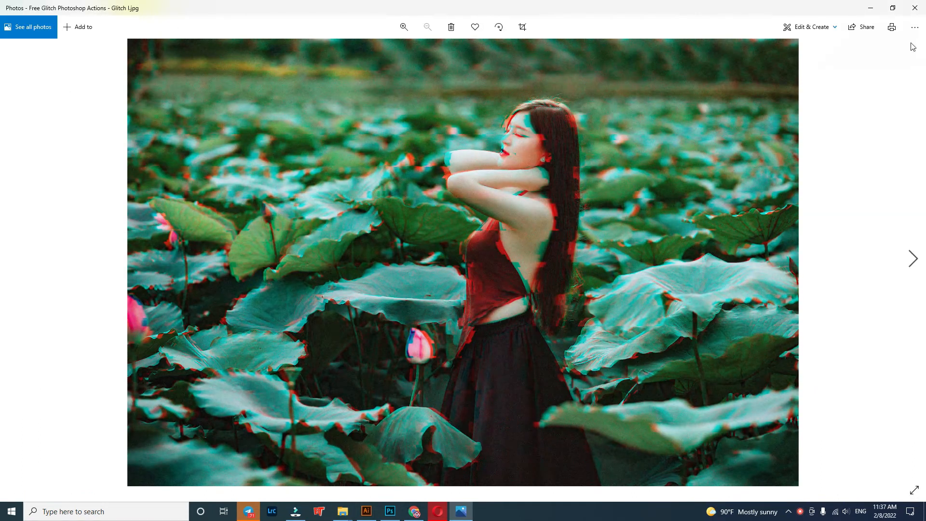
left_click(915, 7)
double_click(427, 143)
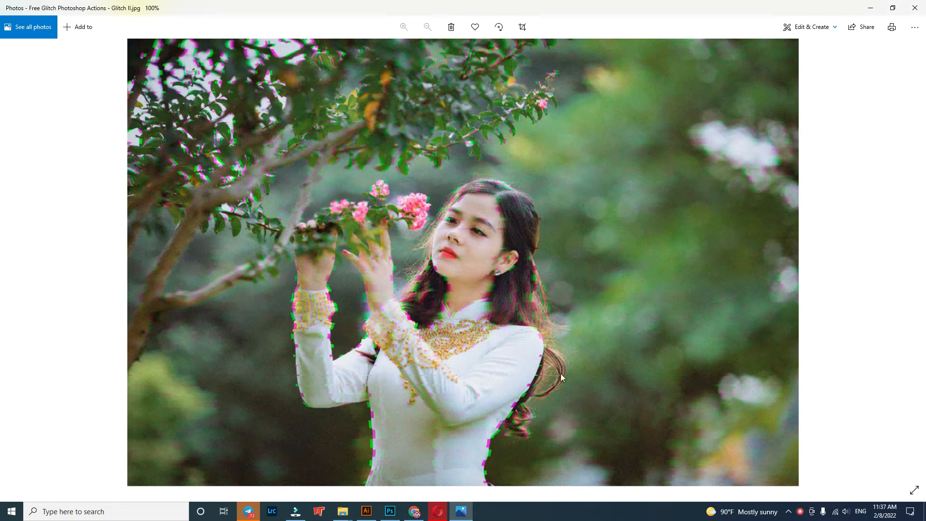
left_click(915, 7)
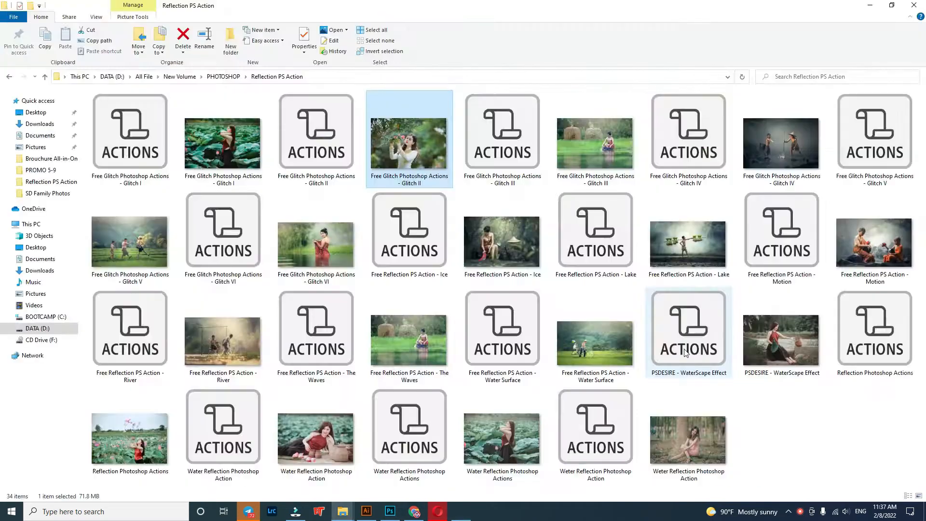
Step: Open Free Glitch Photoshop Actions - Glitch III.jpg in Photoshop, accepting the Camera Raw settings
left_click(606, 141)
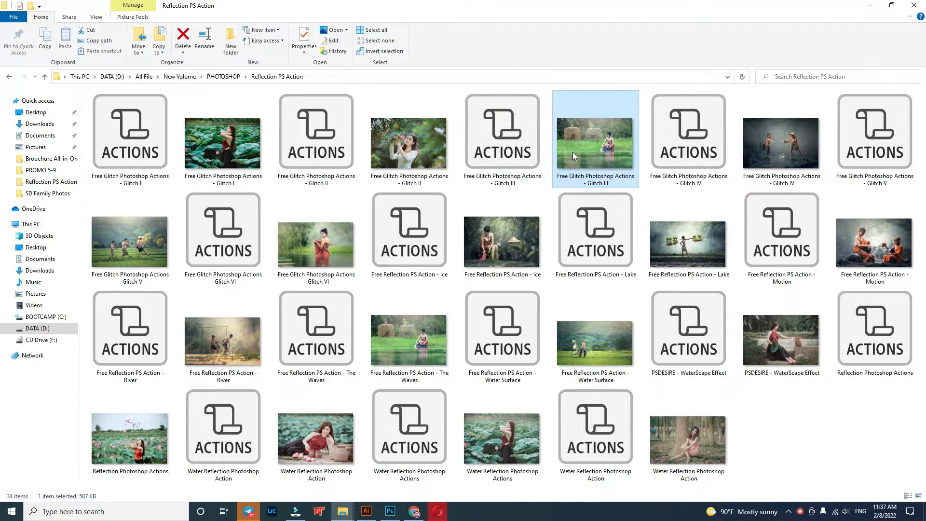
left_click_drag(589, 152, 604, 456)
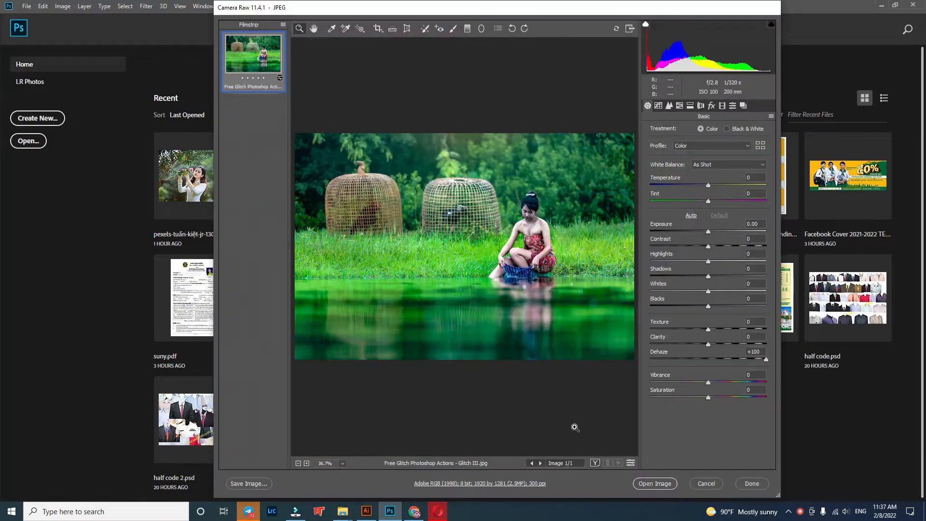
left_click(647, 484)
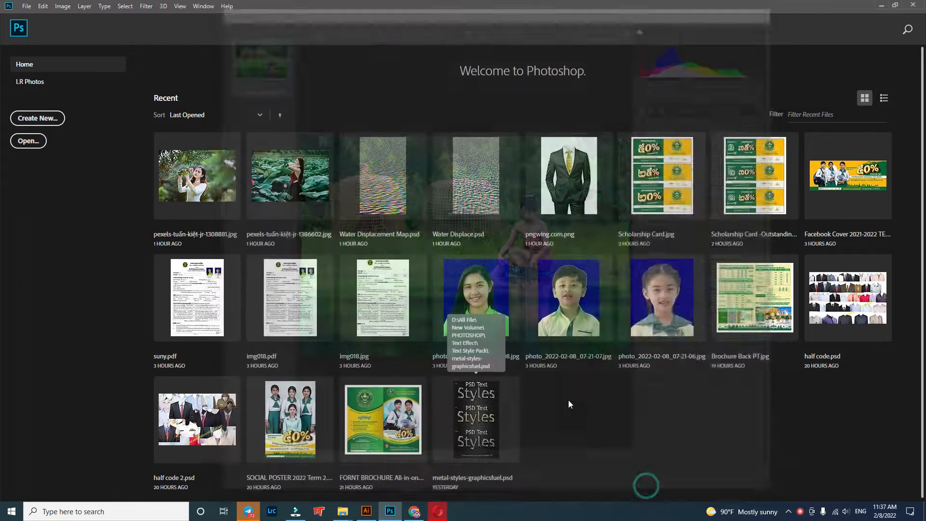
Step: Clear all existing actions from the Actions list and confirm the removal
left_click(598, 62)
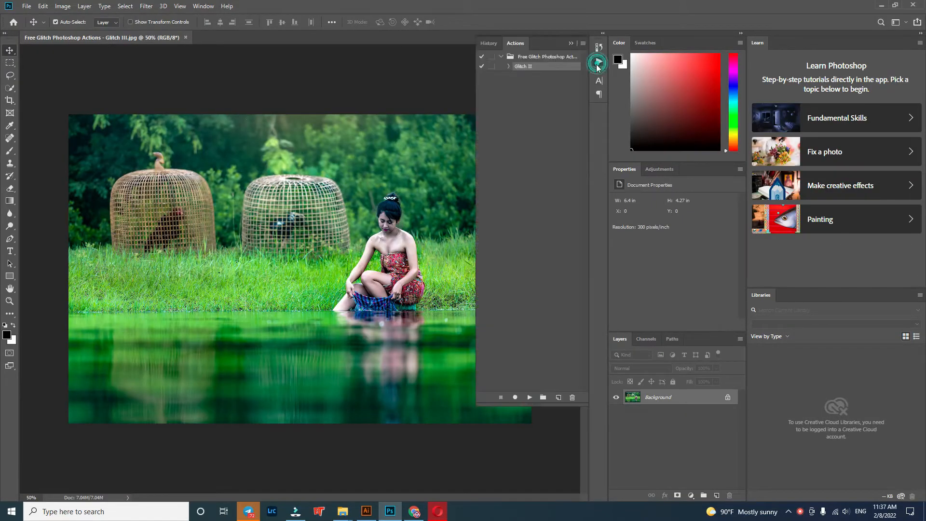
left_click(583, 42)
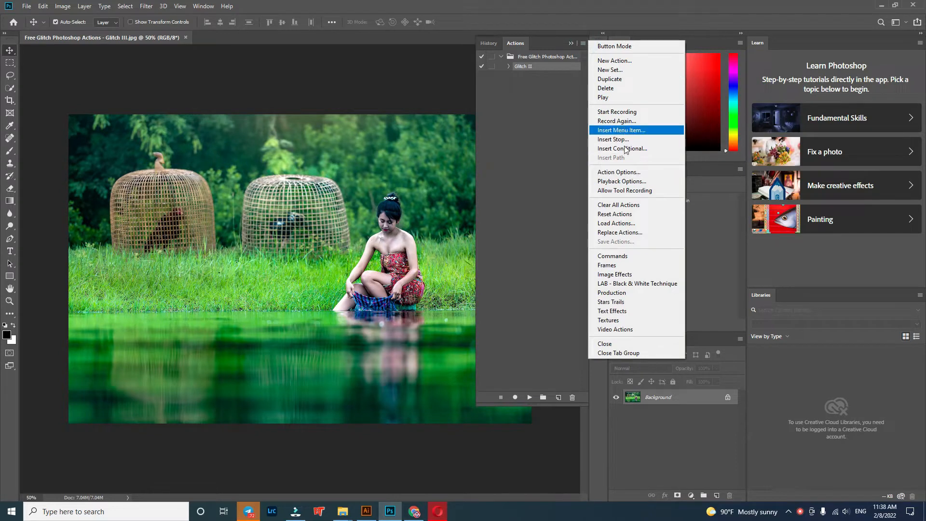
left_click(630, 208)
left_click(418, 188)
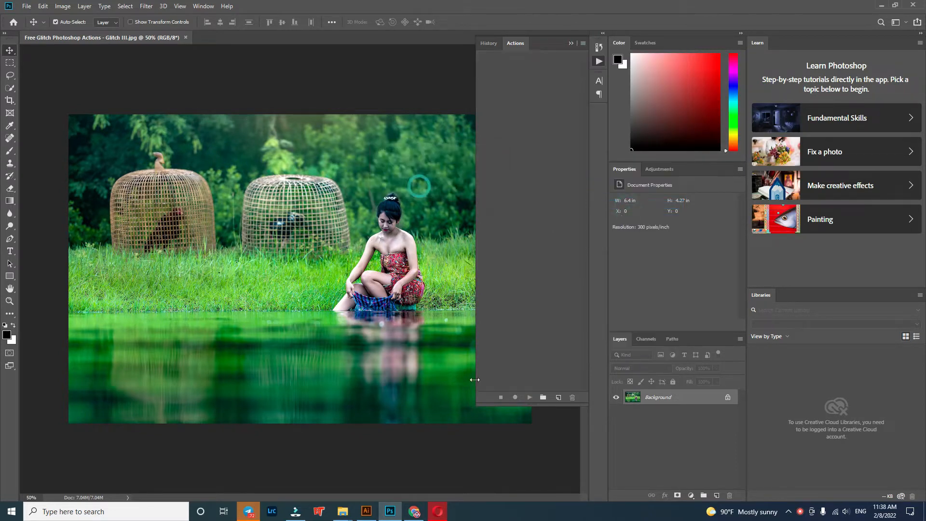
mouse_move(343, 510)
left_click(314, 482)
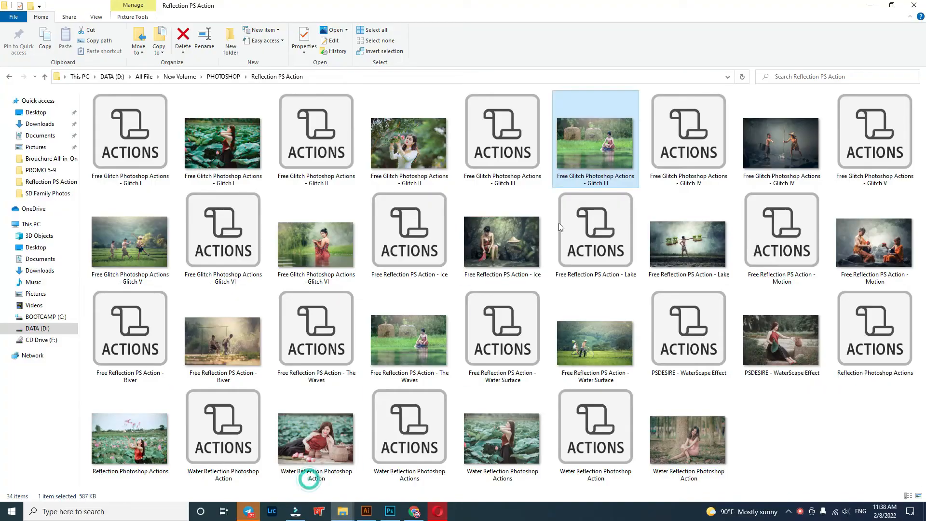
left_click_drag(601, 147, 511, 277)
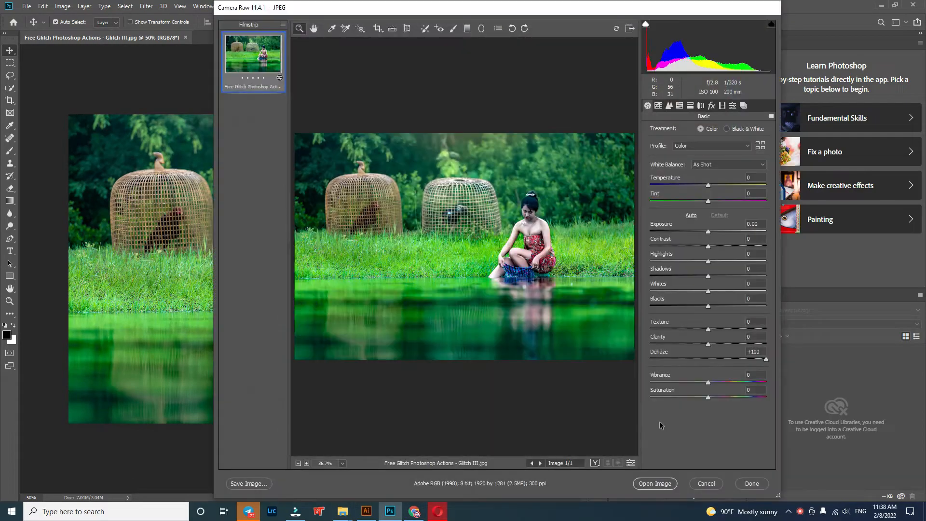
left_click(704, 484)
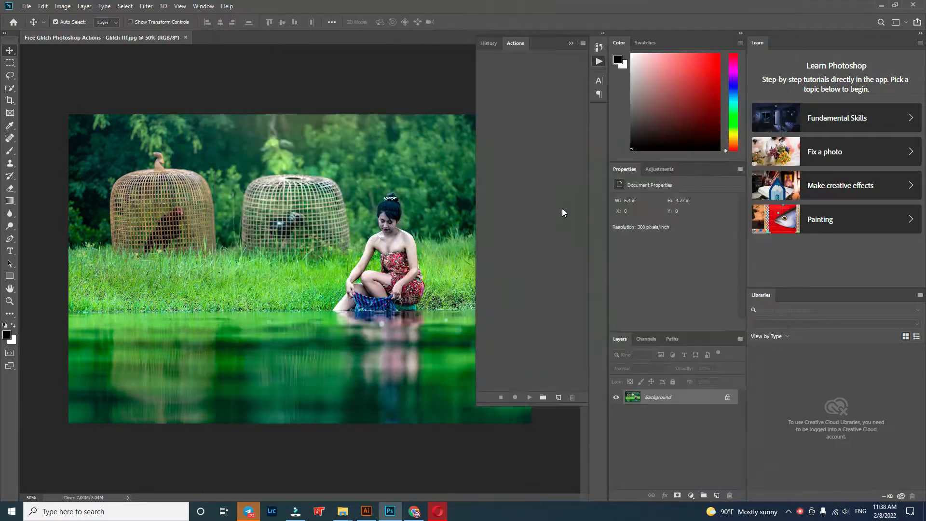
Step: Load the Glitch III action file from the Reflection PS Action folder and play its Glitch III action on the photo
mouse_move(350, 514)
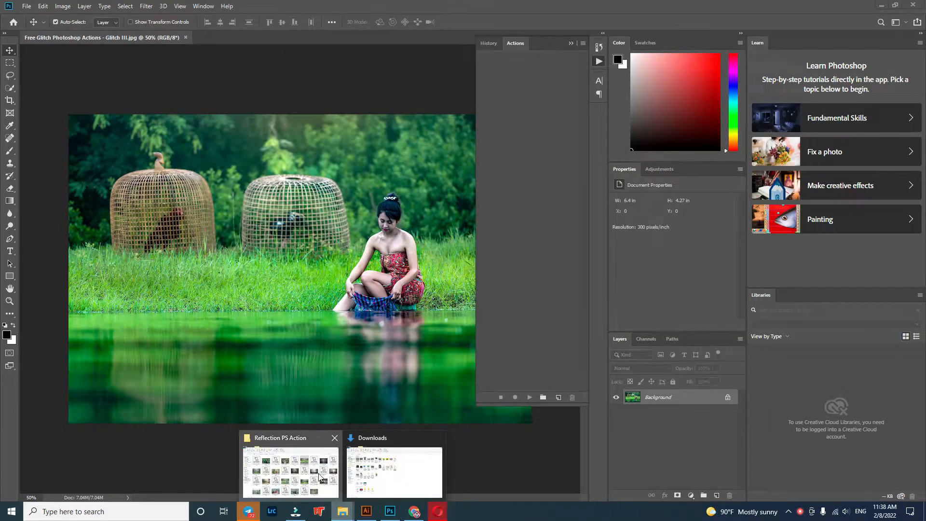
left_click(285, 467)
left_click_drag(515, 138, 541, 240)
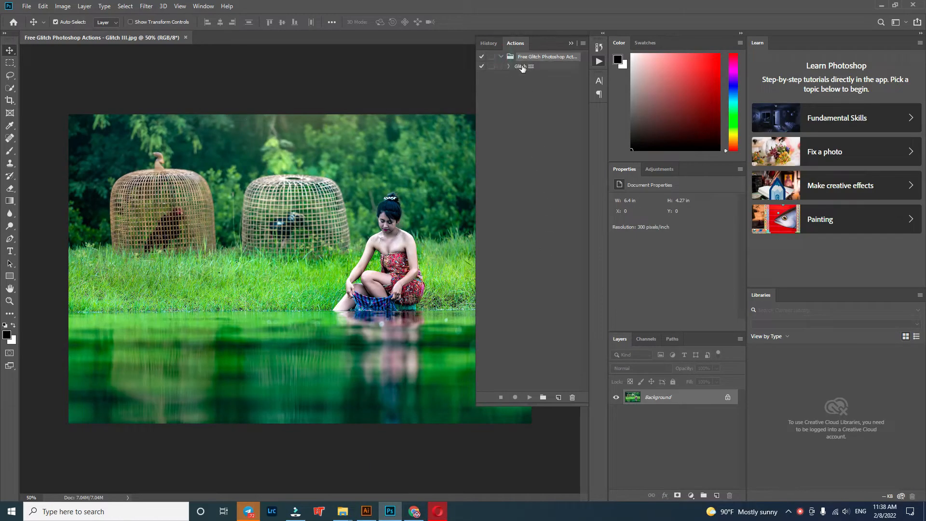
left_click(523, 68)
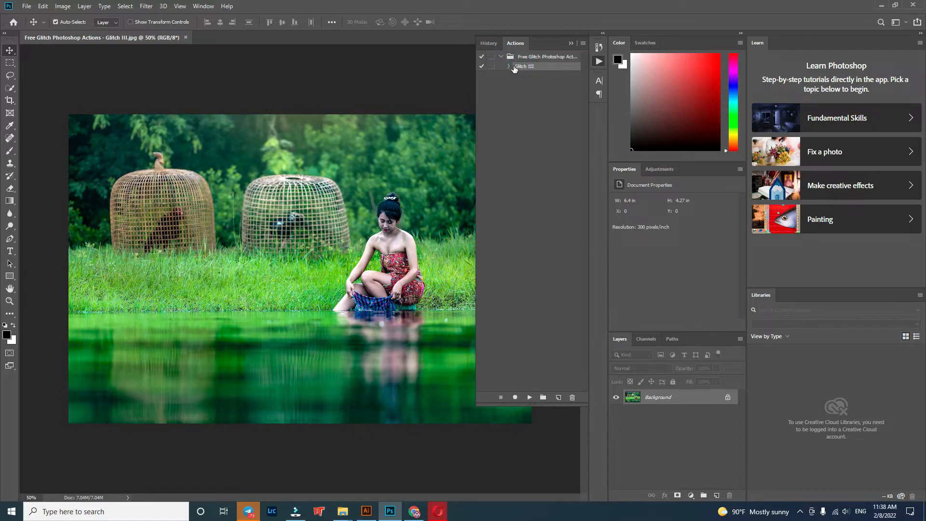
left_click(530, 401)
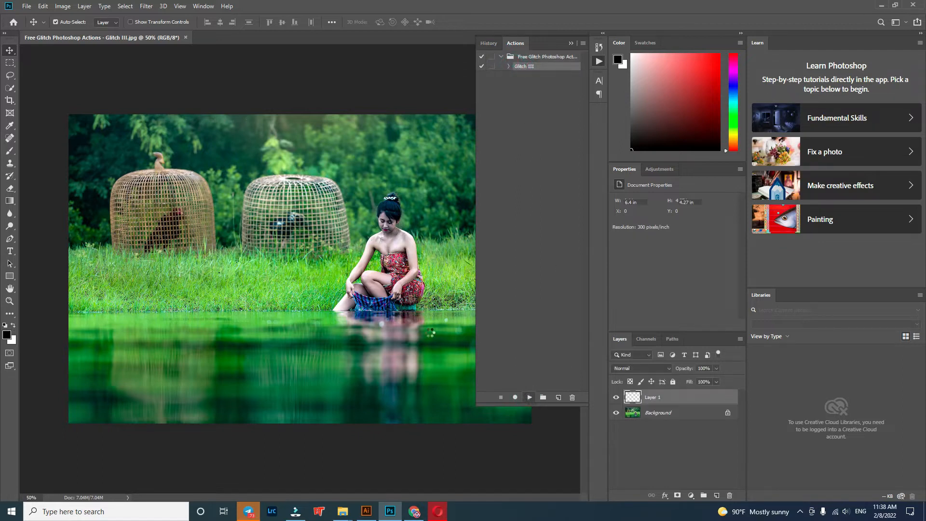
left_click(572, 44)
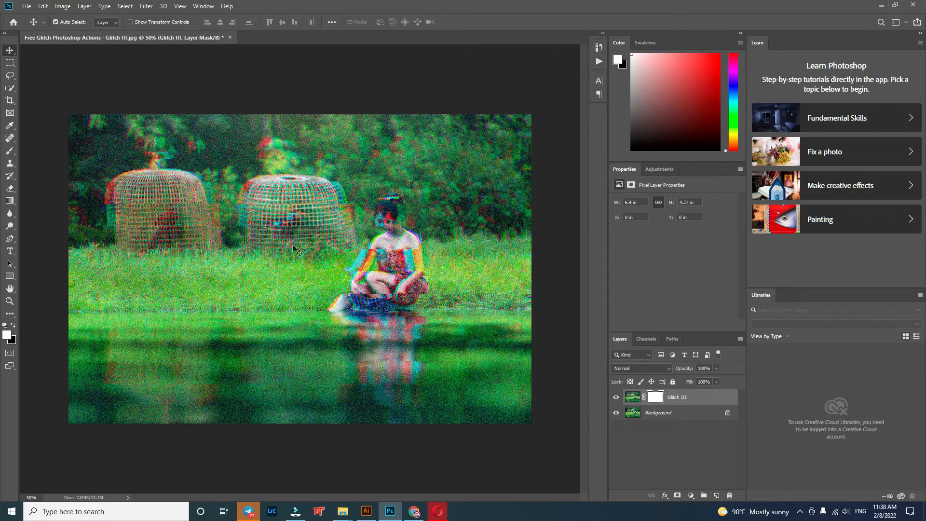
Step: Close the Glitch III photo without saving and open Free Glitch Photoshop Actions - Glitch IV.jpg through Camera Raw
left_click(230, 38)
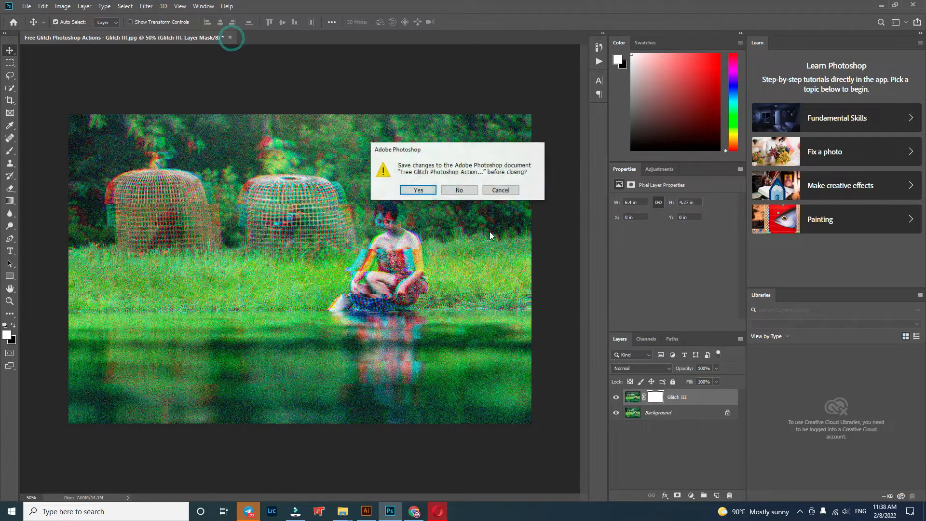
left_click(462, 189)
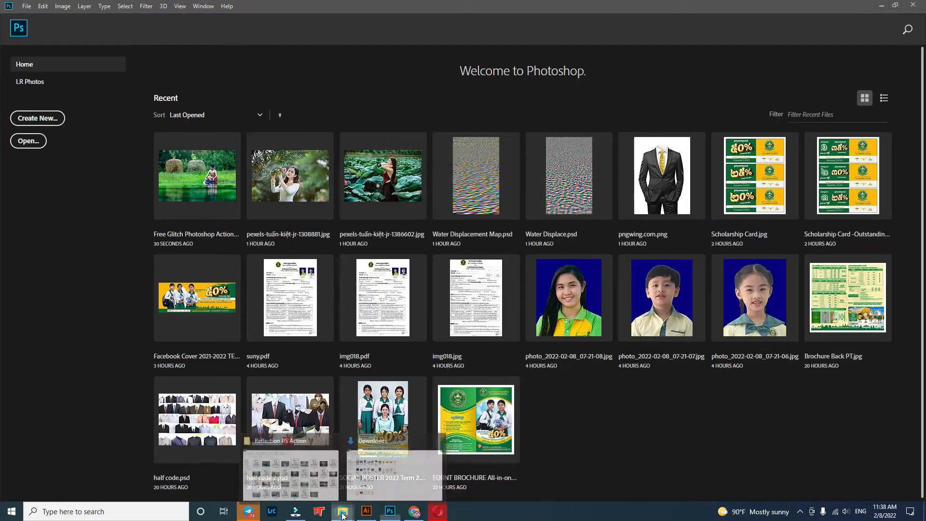
left_click(290, 464)
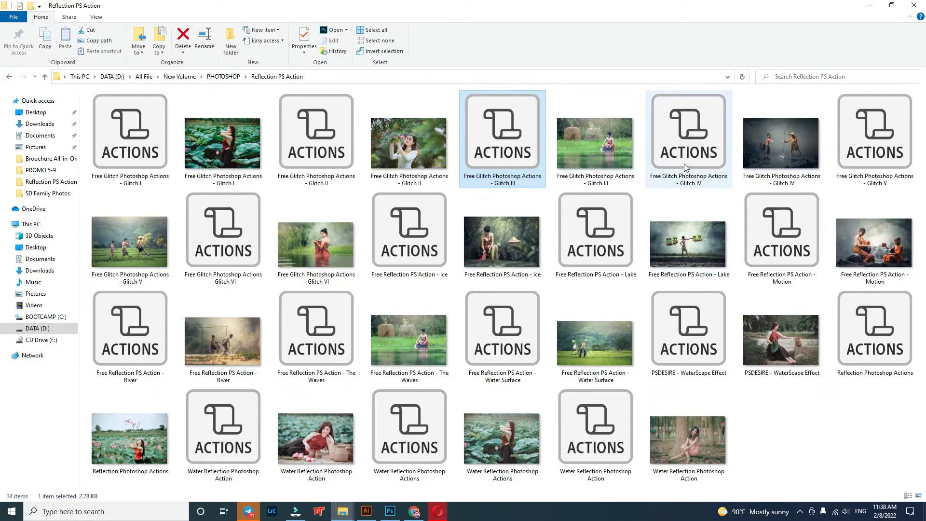
left_click(778, 145)
left_click(400, 509)
left_click_drag(401, 507, 571, 429)
left_click(652, 483)
Step: Load the Glitch IV action file from the Reflection PS Action folder and play its Glitch IV action on the photo
left_click(599, 62)
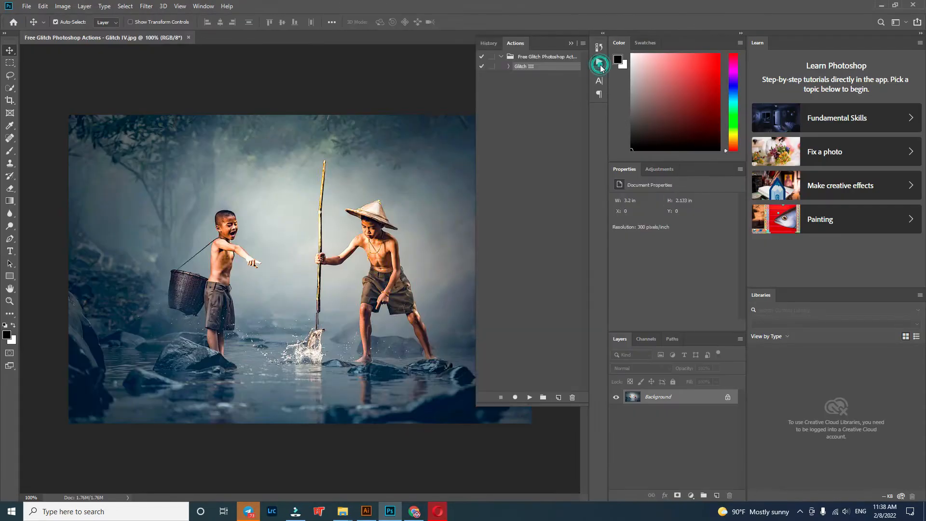
left_click(541, 87)
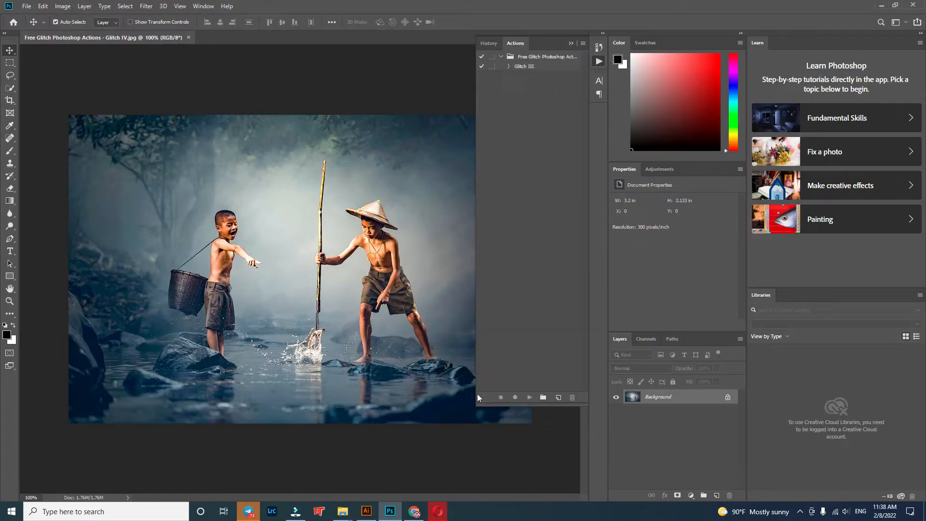
mouse_move(343, 512)
left_click(292, 470)
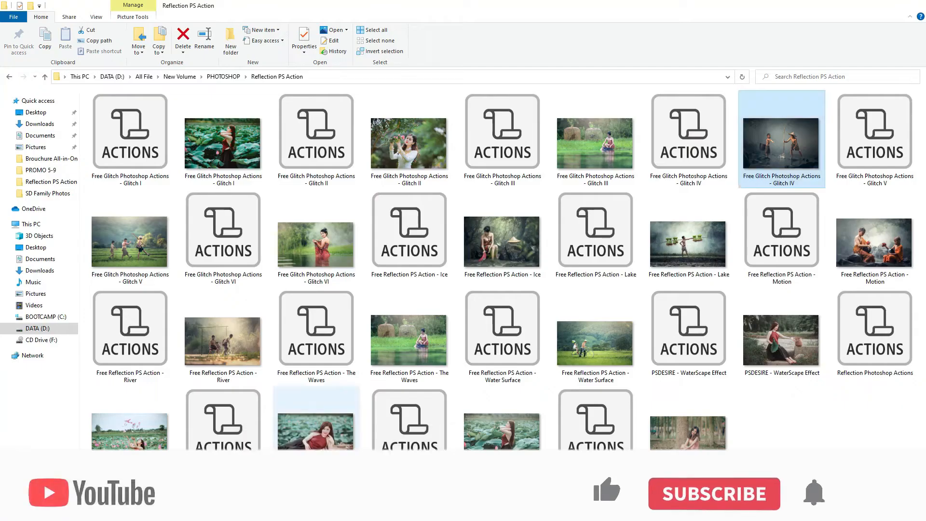
left_click_drag(698, 131, 539, 192)
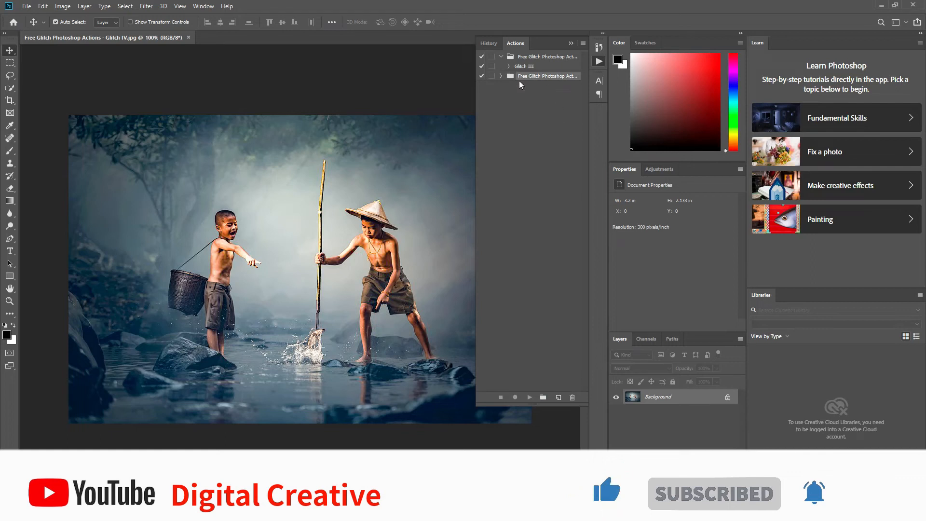
left_click(501, 76)
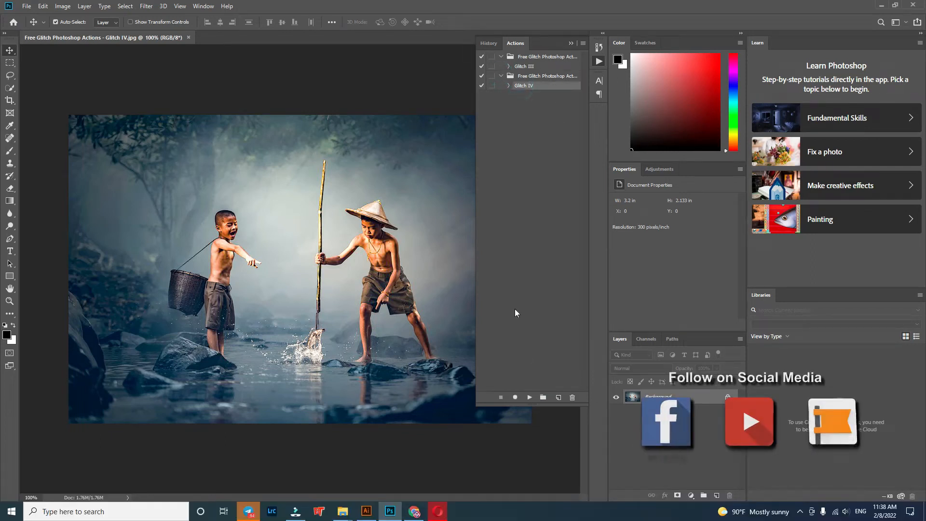
left_click(530, 398)
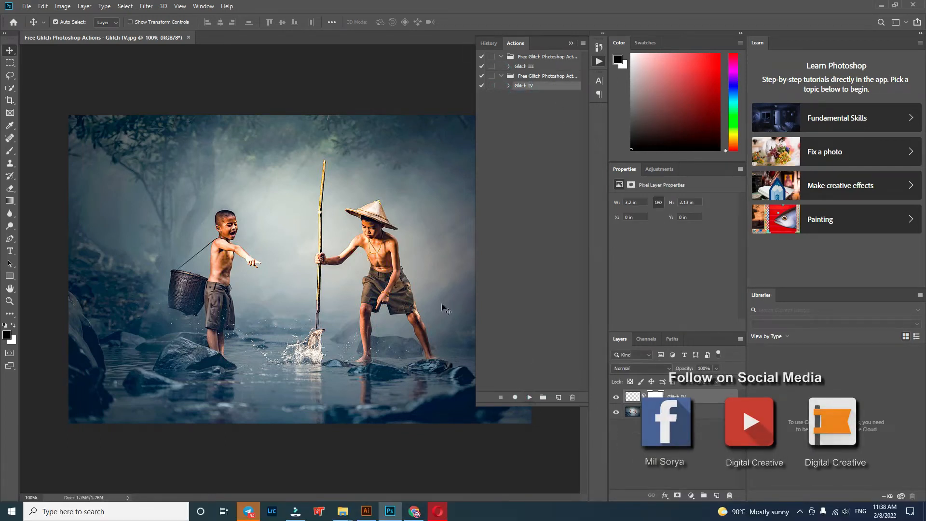
left_click(570, 41)
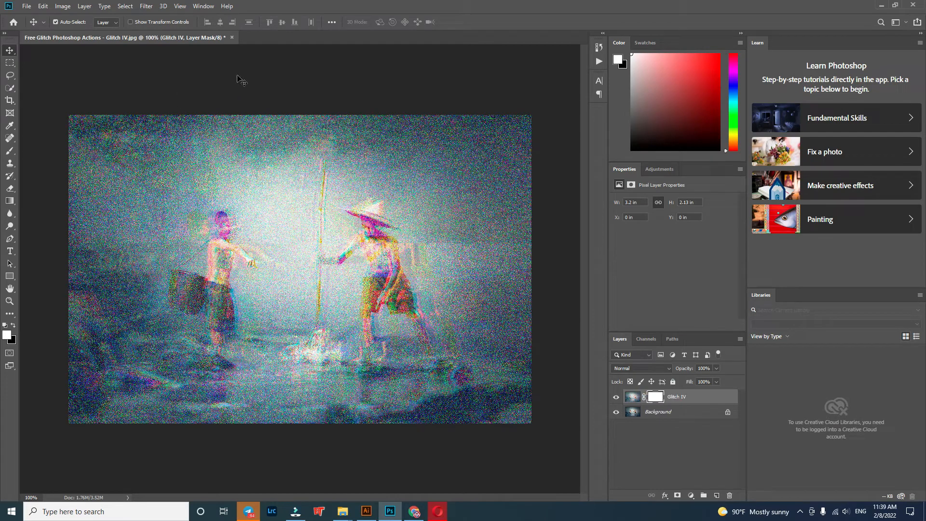
Step: Close the Glitch IV photo without saving and open Free Glitch Photoshop Actions - Glitch V.jpg through Camera Raw
left_click(232, 38)
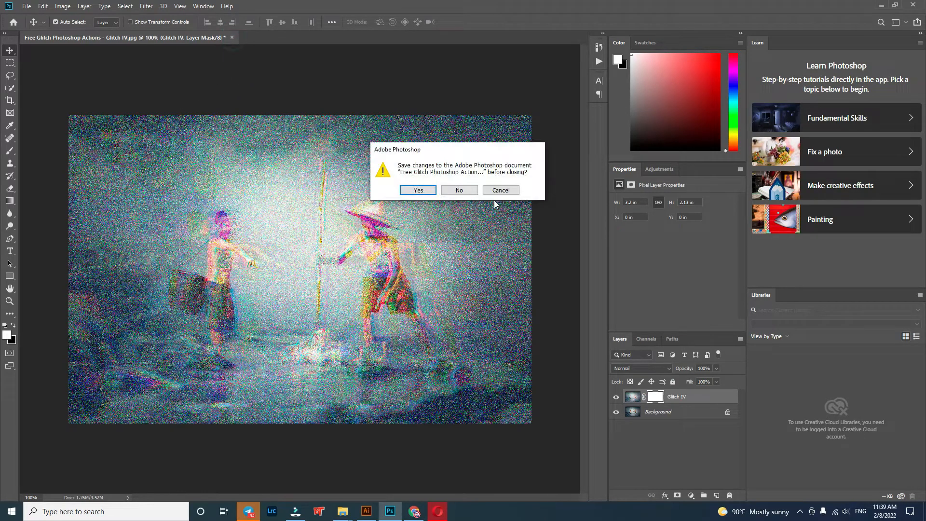
left_click(467, 192)
mouse_move(344, 509)
left_click(312, 475)
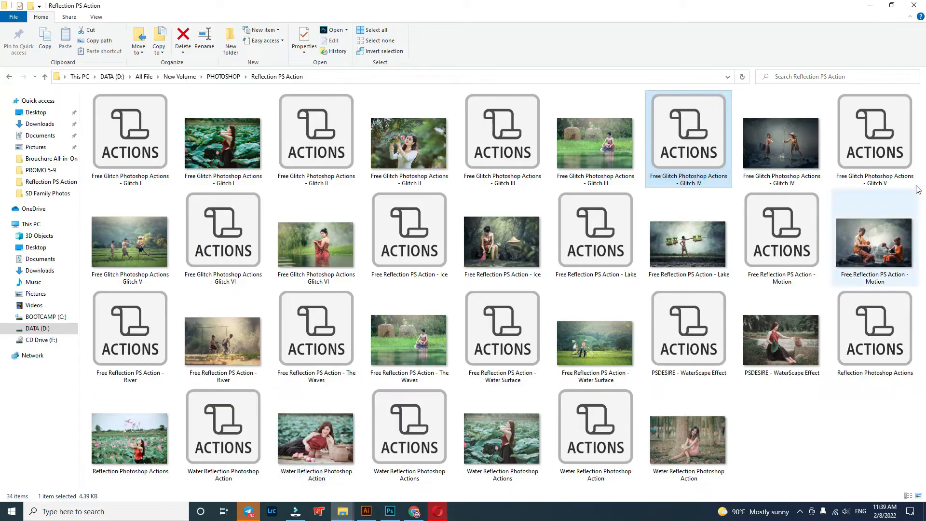
left_click_drag(151, 242, 578, 460)
left_click_drag(586, 368, 587, 362)
left_click(642, 483)
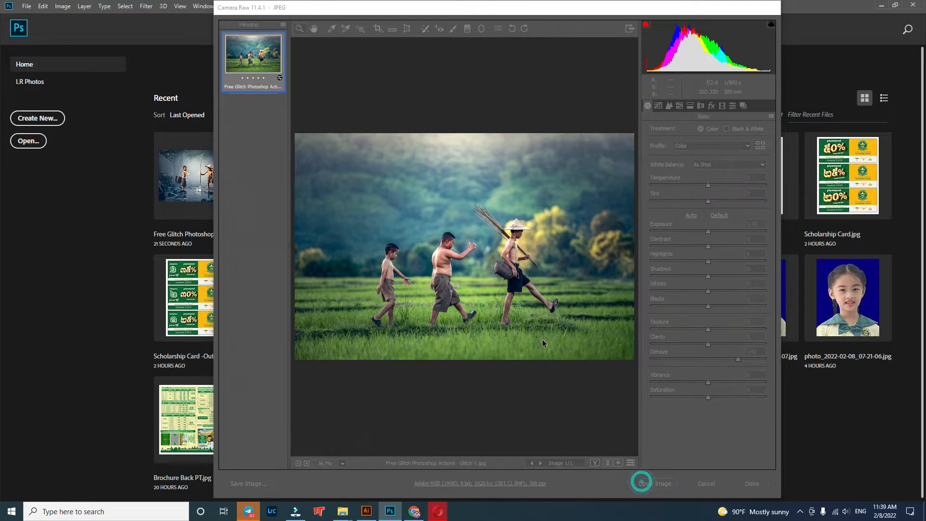
Step: Load the Glitch V action file from the Reflection PS Action folder and play its Glitch V action on the photo
left_click(599, 61)
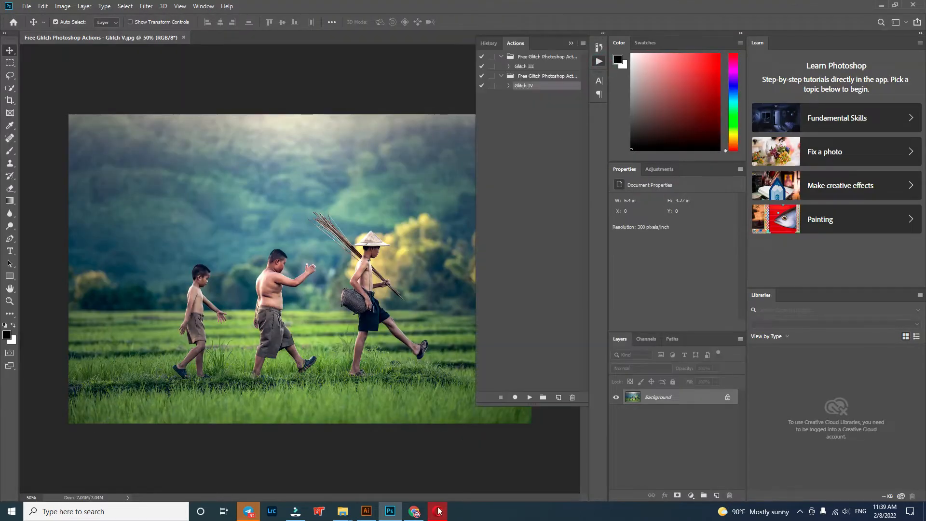
mouse_move(342, 511)
left_click(309, 471)
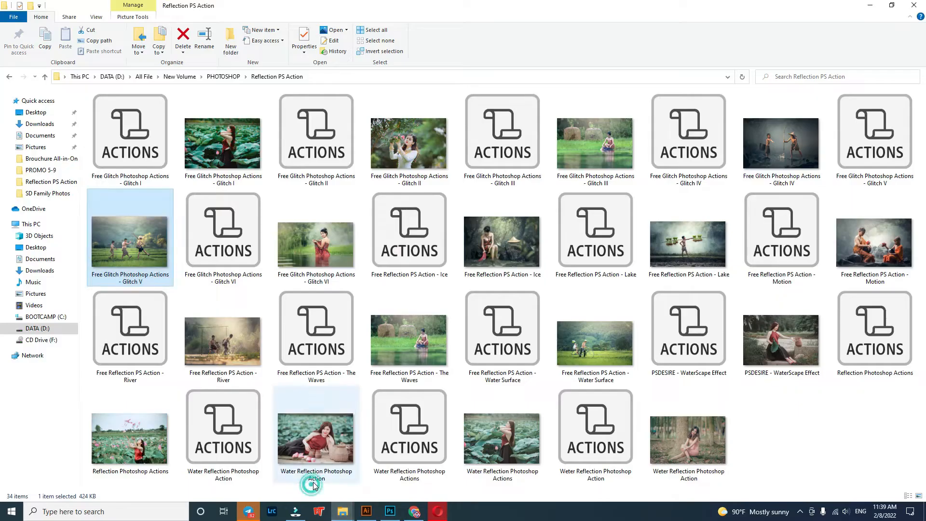
double_click(237, 244)
left_click_drag(876, 135, 535, 270)
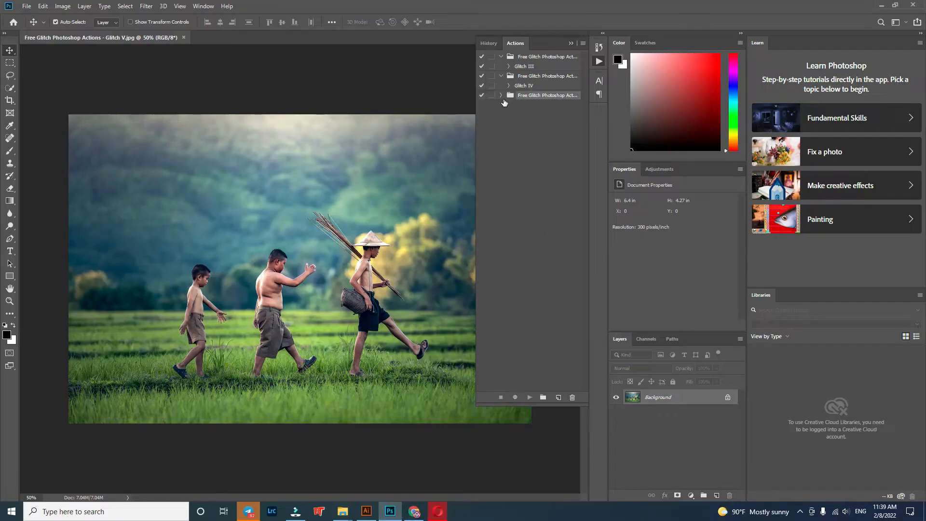
left_click(520, 106)
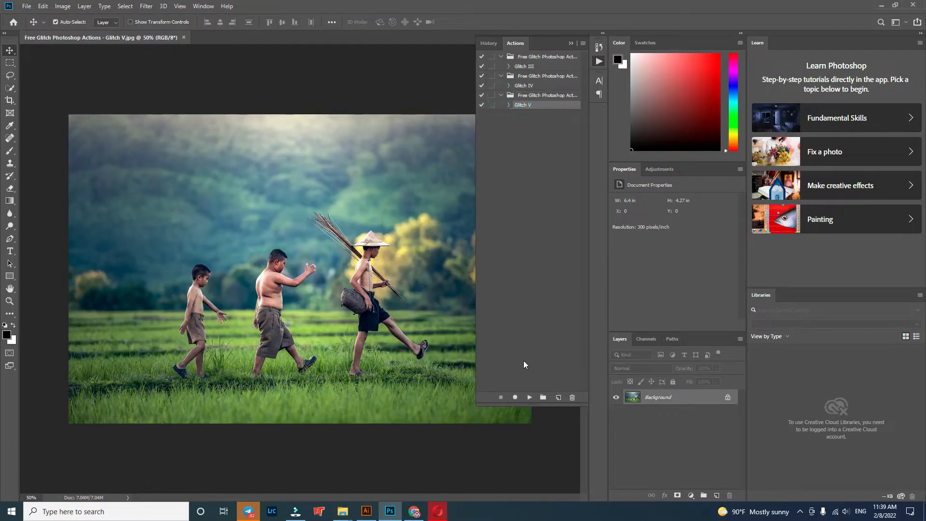
left_click(529, 397)
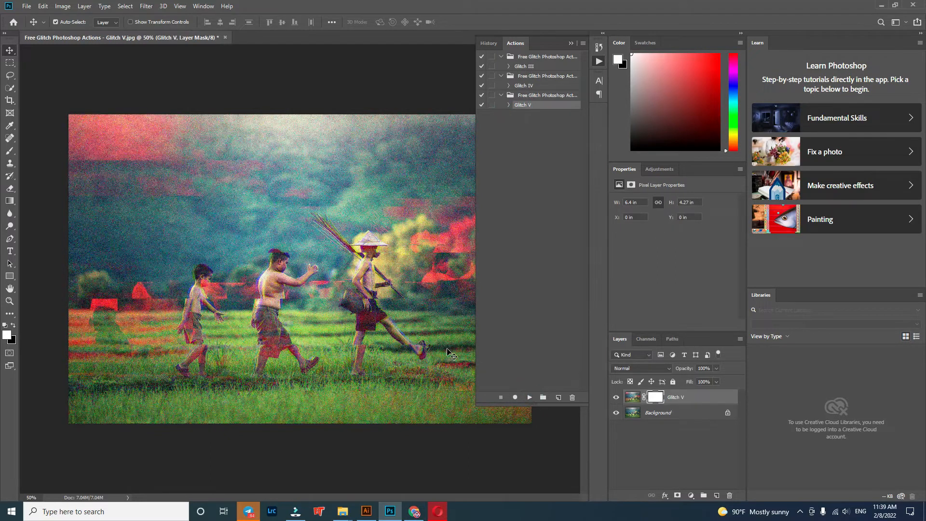
left_click(572, 43)
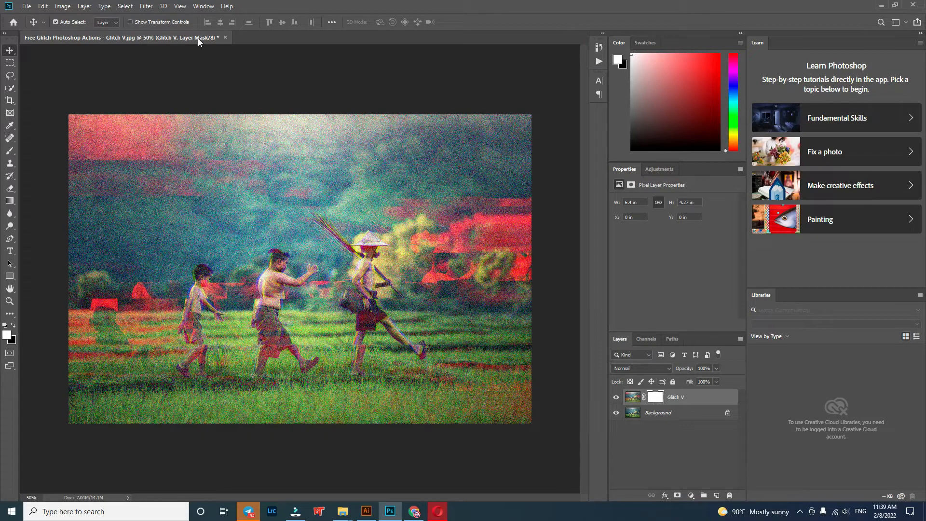
Step: Close the Glitch V photo without saving and open Free Glitch Photoshop Actions - Glitch VI.jpg through Camera Raw
left_click(224, 37)
left_click(461, 192)
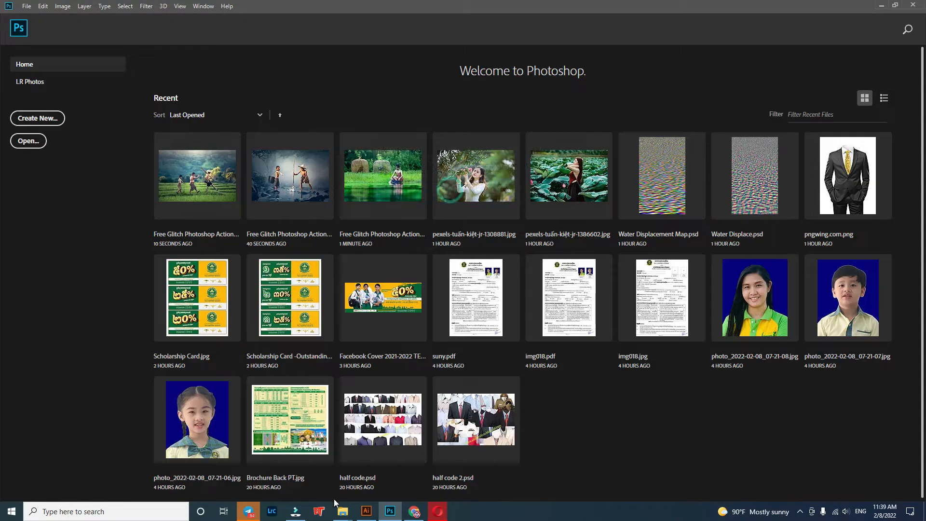
mouse_move(342, 511)
left_click(304, 473)
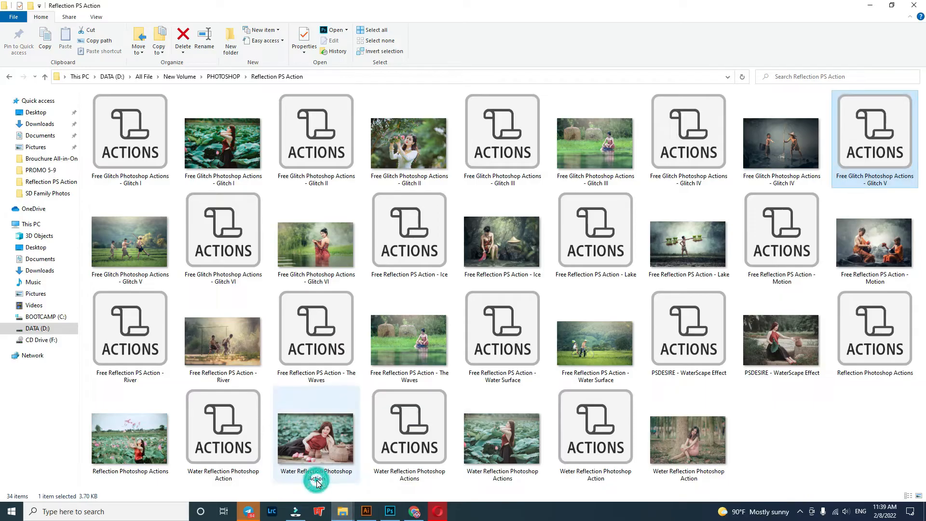
left_click(318, 250)
left_click(390, 511)
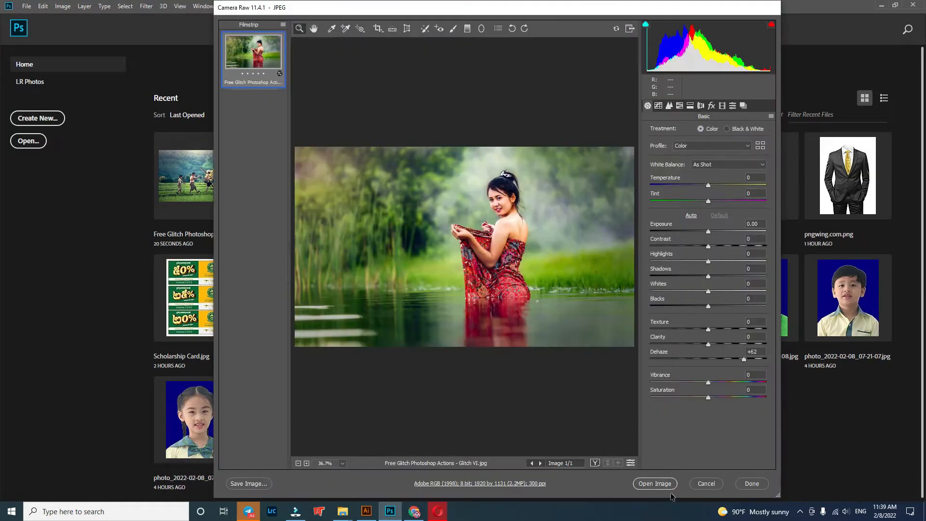
left_click(655, 483)
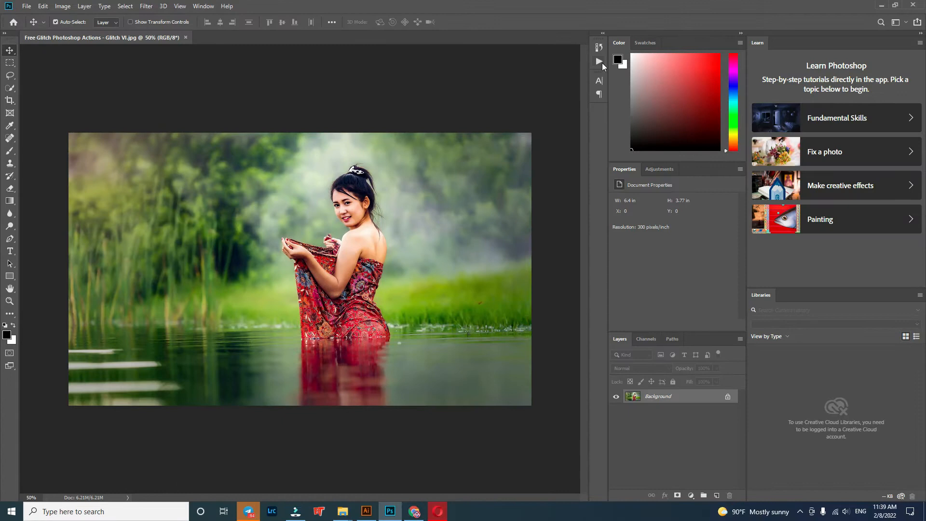
Step: Load the Free Reflection PS Action - Ice file and play its Ice action on the Glitch VI photo
left_click(600, 61)
mouse_move(343, 511)
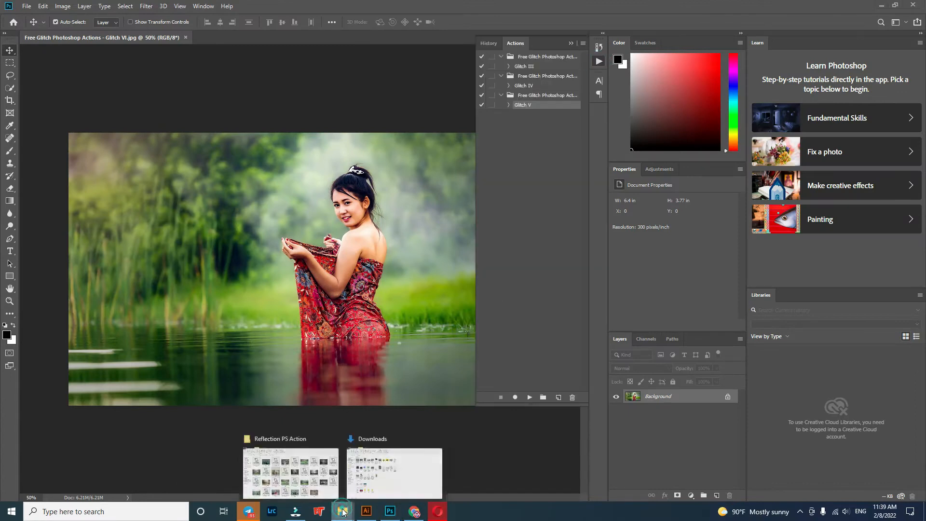
left_click(323, 474)
left_click_drag(411, 265, 555, 241)
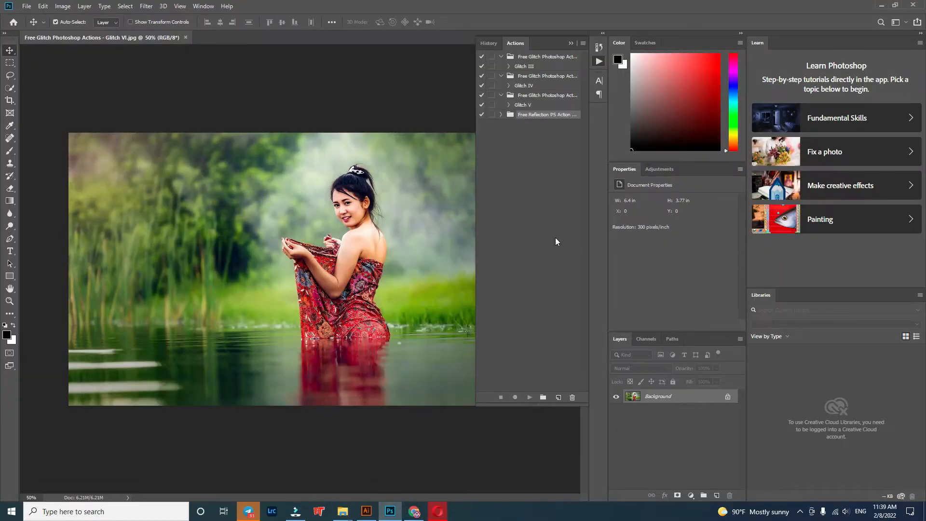
left_click(516, 124)
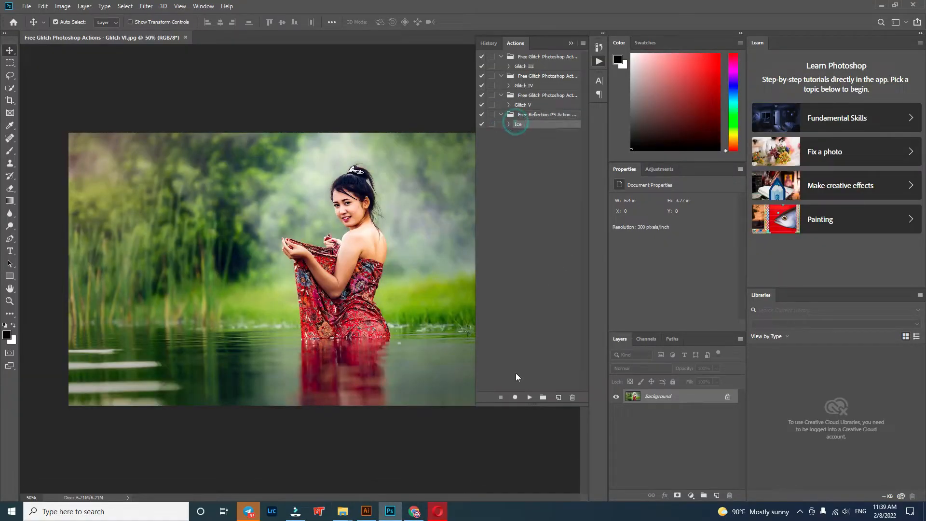
left_click(529, 398)
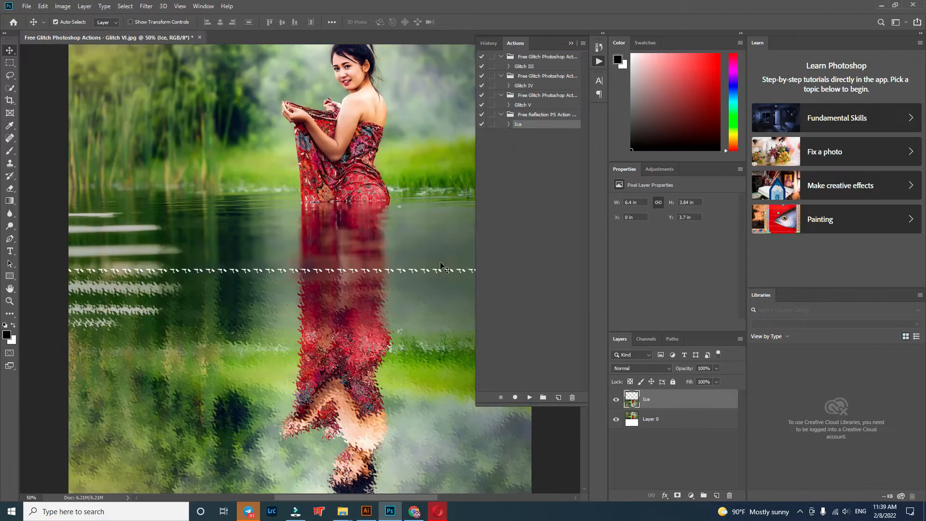
left_click(571, 43)
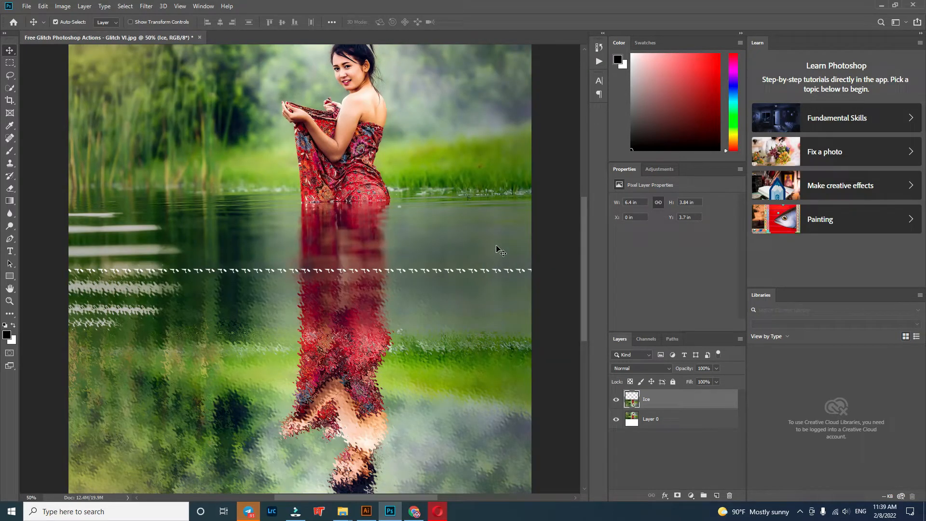
scroll(482, 259, "up", 5)
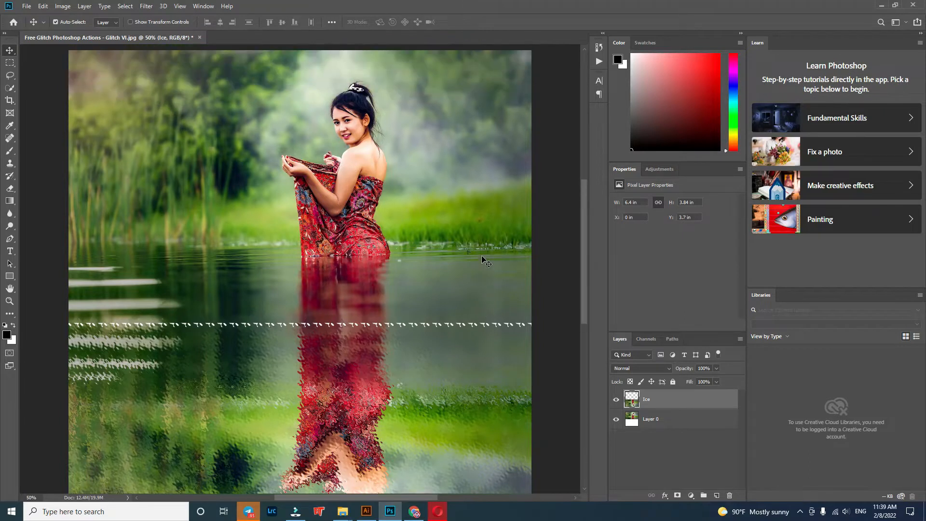
mouse_move(583, 269)
left_mouse_down()
mouse_move(581, 140)
mouse_move(578, 273)
mouse_move(582, 262)
left_mouse_up()
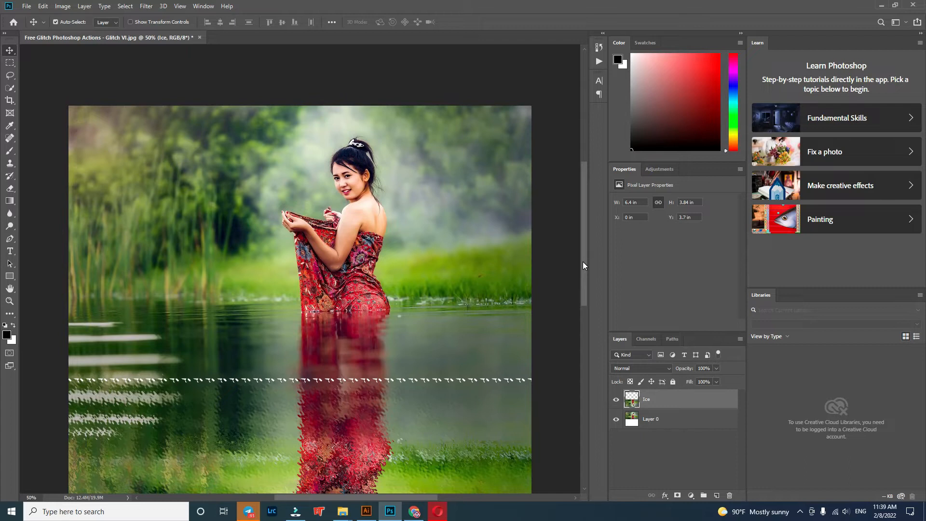
scroll(412, 274, "down", 3)
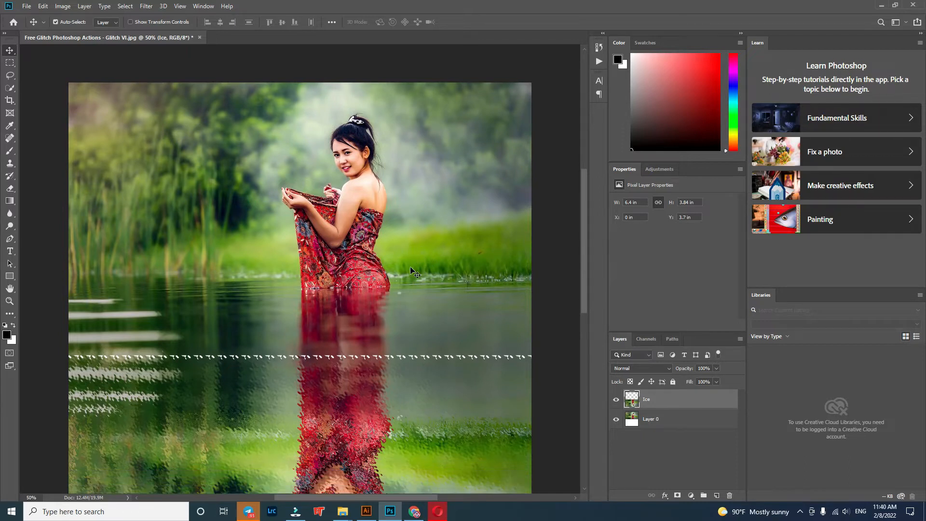
Step: Close the Glitch VI photo without saving and open Free Reflection PS Action - Ice.jpg through Camera Raw
left_click(199, 37)
left_click(456, 187)
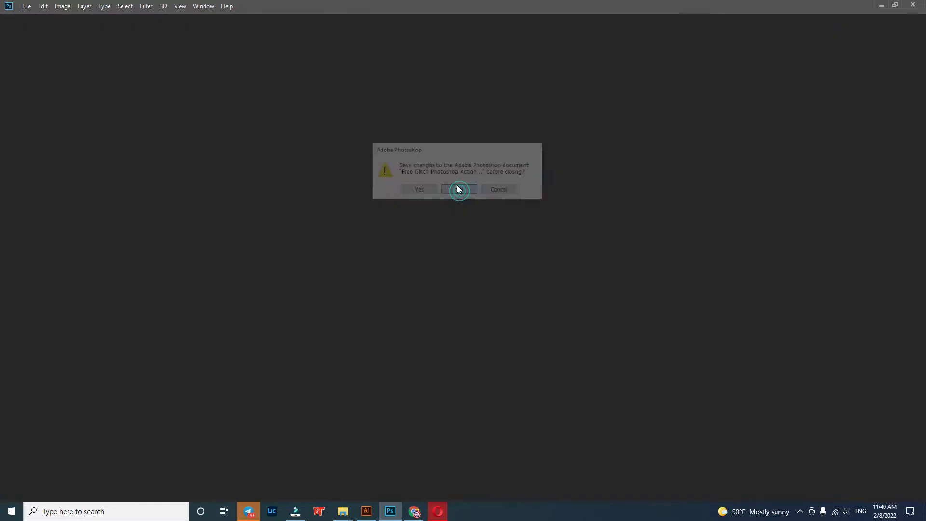
mouse_move(343, 511)
left_click(311, 481)
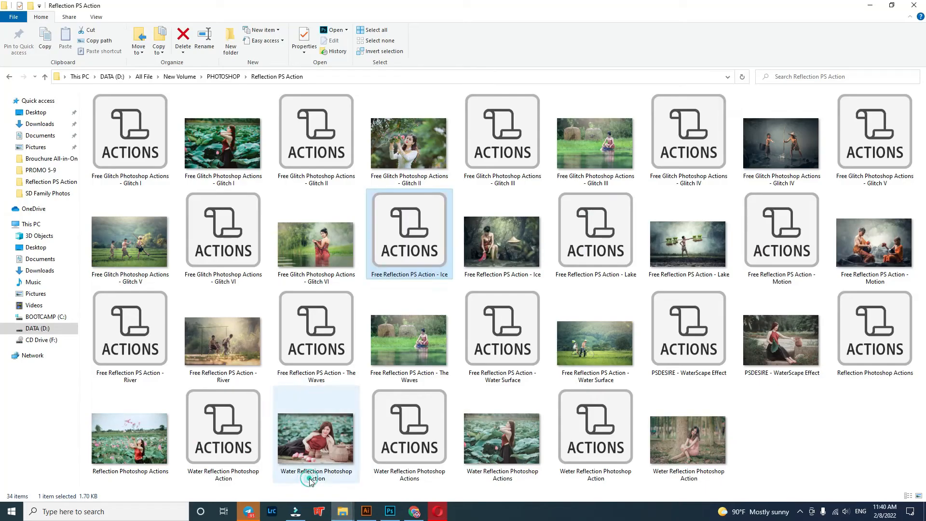
left_click_drag(508, 248, 611, 447)
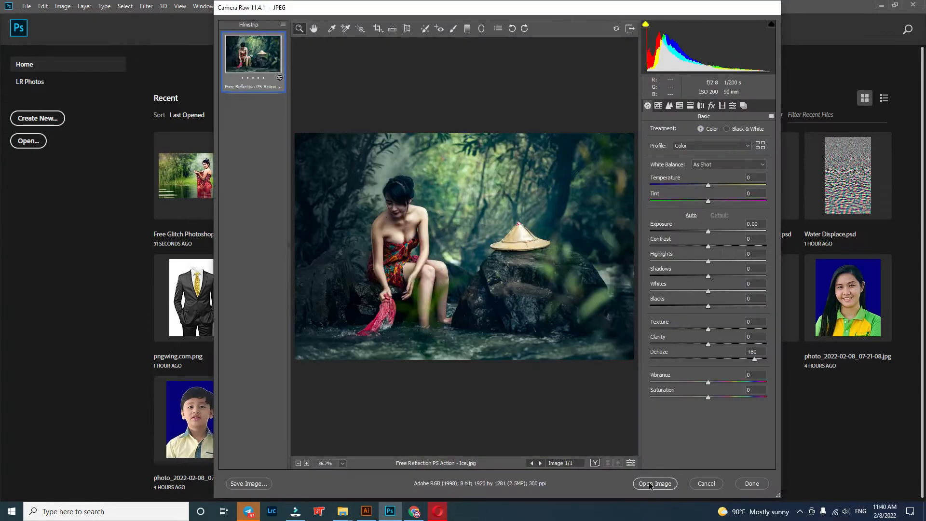
left_click(654, 484)
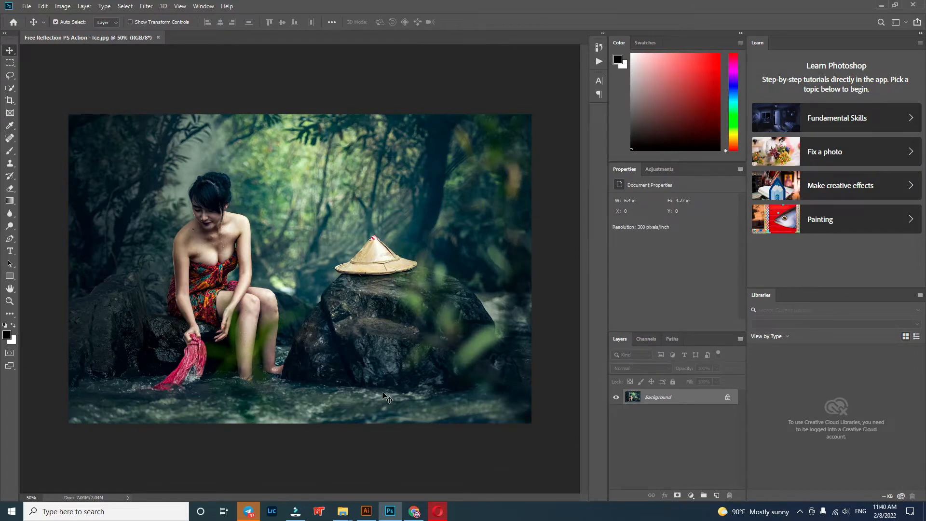
Step: Load the Ice reflection action file again from the Reflection PS Action folder and play its Ice action on the Ice photo
left_click(601, 61)
mouse_move(345, 517)
left_click(316, 482)
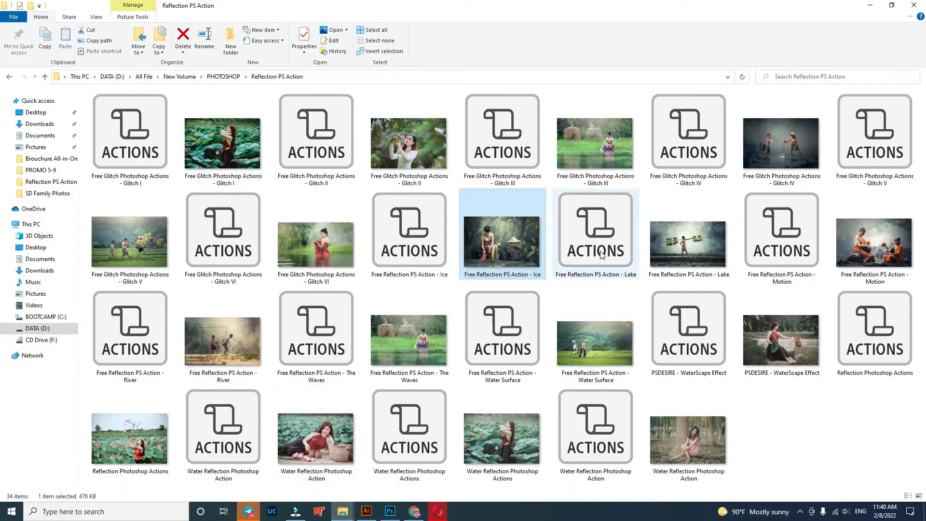
left_click_drag(427, 234, 523, 203)
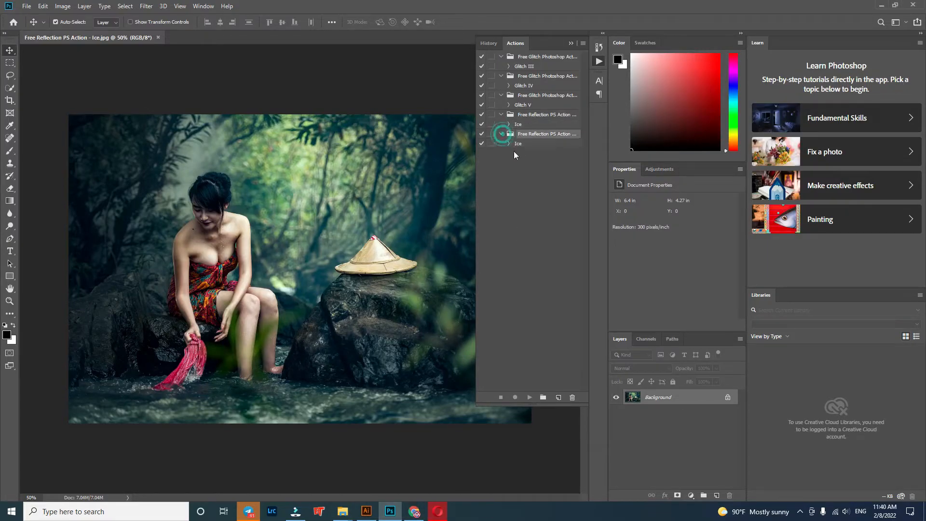
left_click(519, 144)
left_click(530, 398)
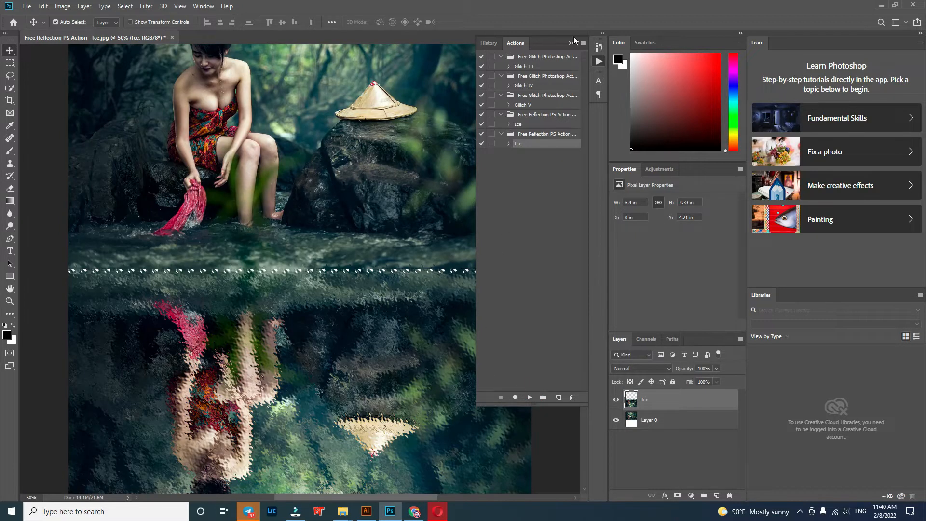
left_click(571, 43)
Step: Examine the original photo and its mirrored Ice reflection from top to bottom
scroll(490, 254, "up", 3)
scroll(490, 254, "up", 5)
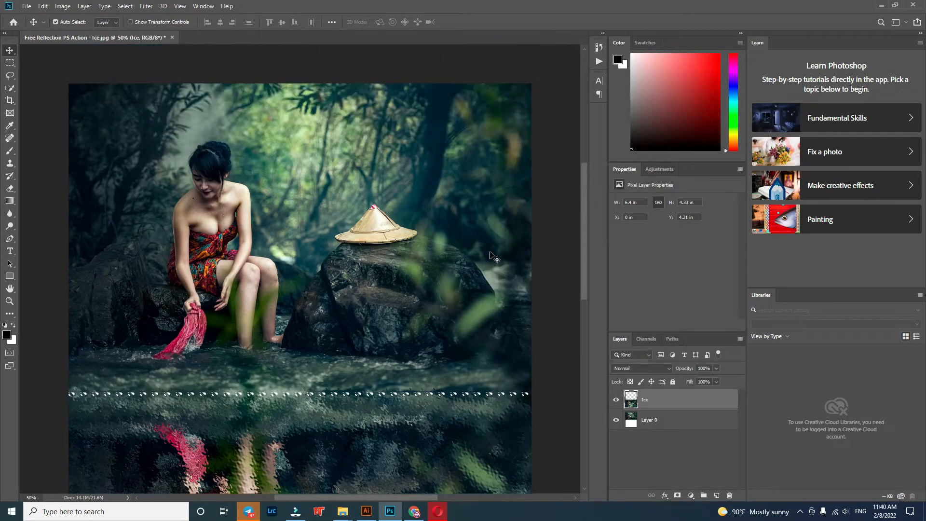
scroll(491, 255, "down", 5)
scroll(491, 254, "down", 2)
mouse_move(441, 403)
left_mouse_down()
mouse_move(448, 328)
mouse_move(448, 423)
mouse_move(443, 389)
left_mouse_up()
scroll(440, 386, "up", 1)
scroll(437, 381, "down", 3)
scroll(437, 381, "down", 2)
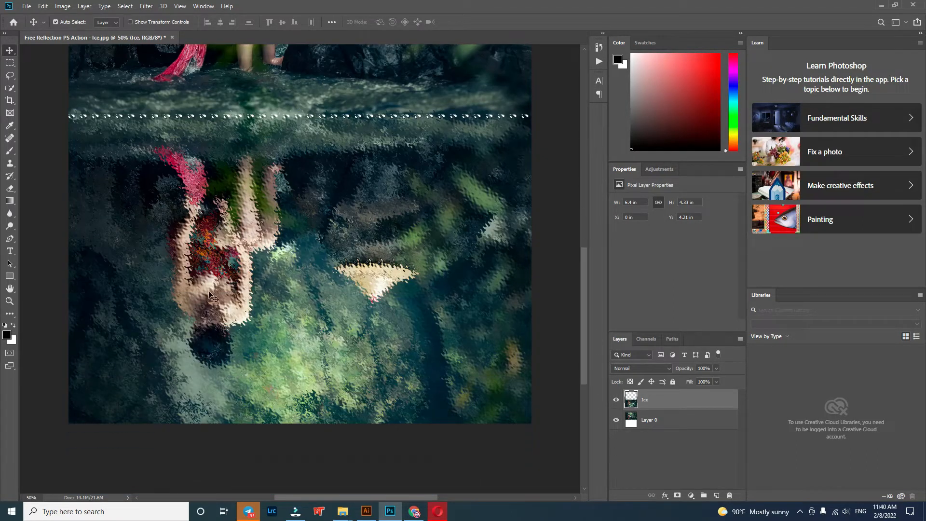
Step: Crop away the lower half of the mirrored reflection, keeping about 2.17 in of its height, and apply the crop
left_click(9, 100)
left_click_drag(299, 424, 301, 344)
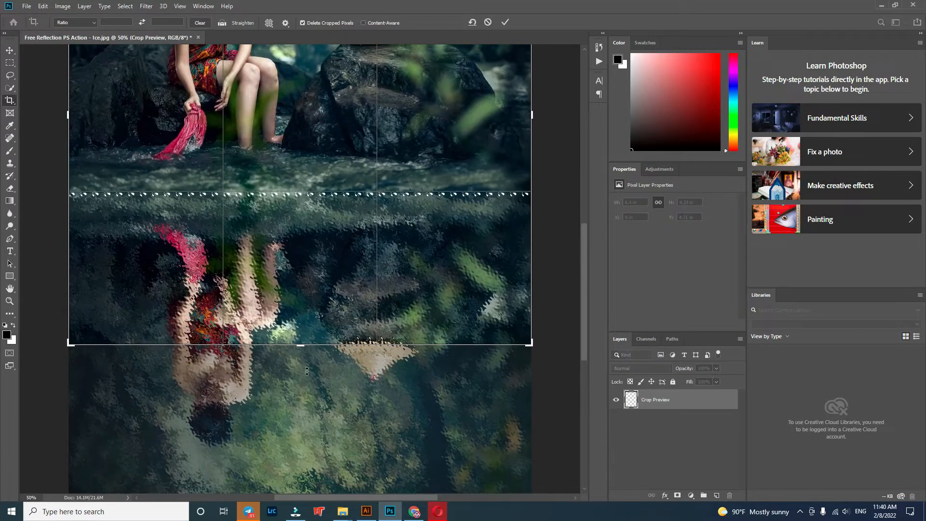
scroll(290, 357, "up", 6)
scroll(247, 332, "up", 2)
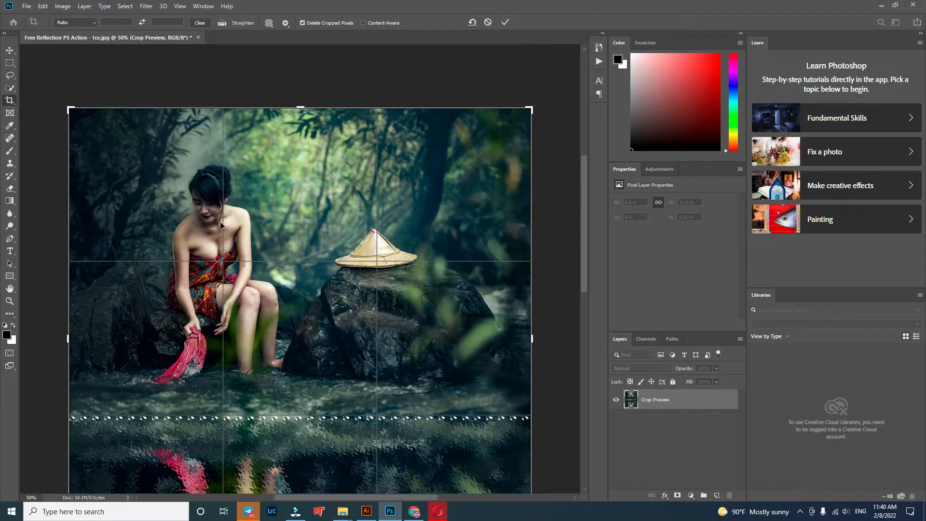
left_click(16, 51)
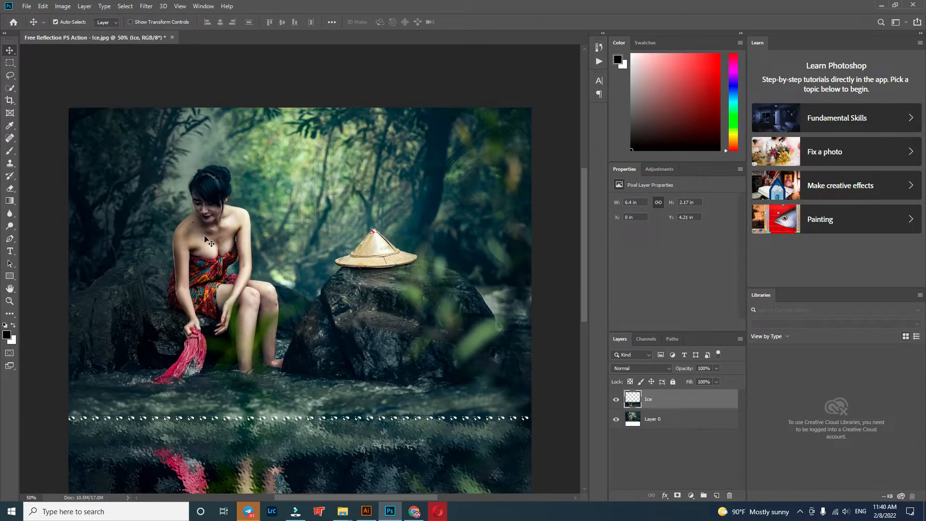
Step: Try to extend the crop area below the shortened Ice reflection to recover its cut-off lower part
scroll(209, 240, "down", 4)
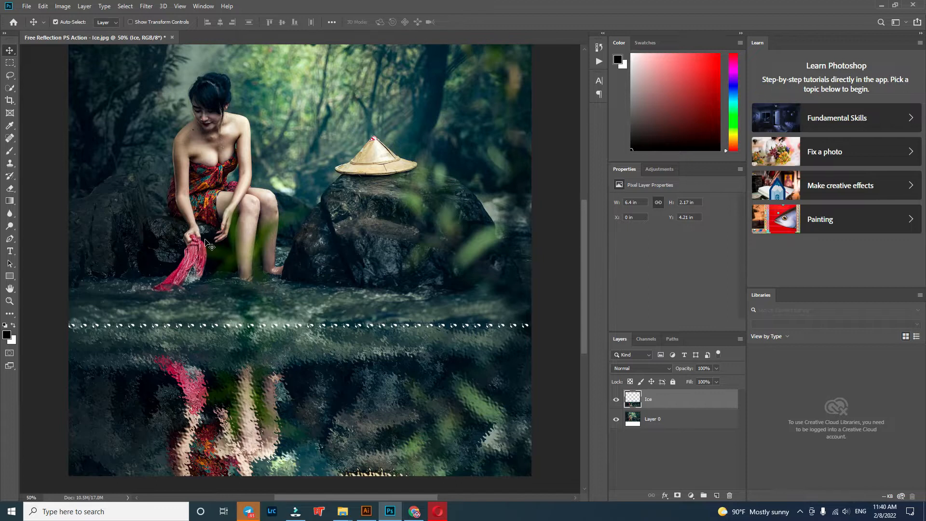
scroll(208, 244, "up", 1)
scroll(350, 331, "up", 3)
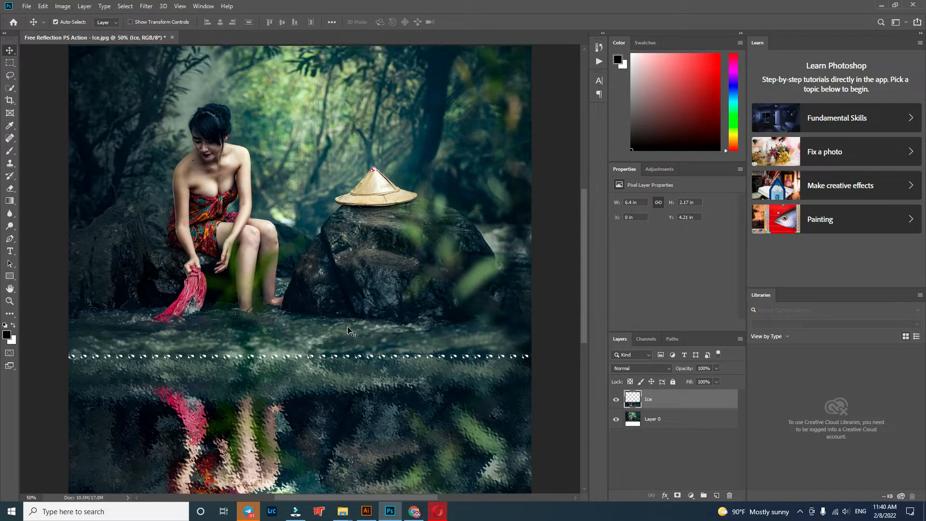
scroll(351, 332, "down", 10)
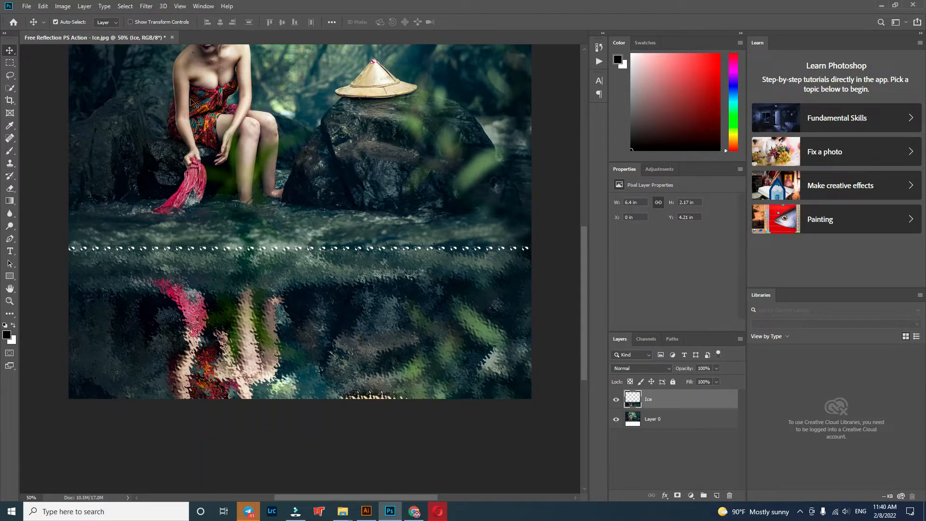
left_click(10, 100)
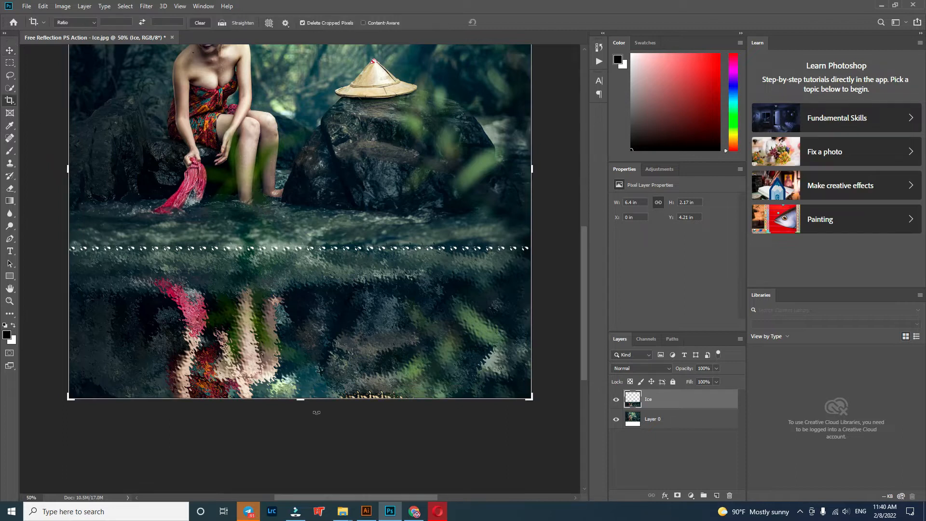
left_click_drag(304, 401, 302, 457)
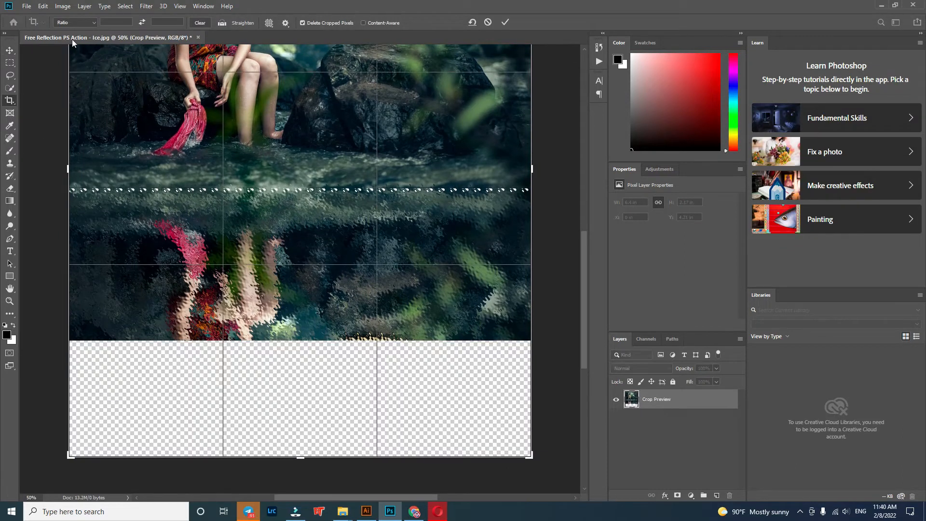
left_click(9, 51)
Step: Close the Ice photo without saving and reopen Free Reflection PS Action - Ice.jpg from the Reflection PS Action folder through Camera Raw
left_click(173, 39)
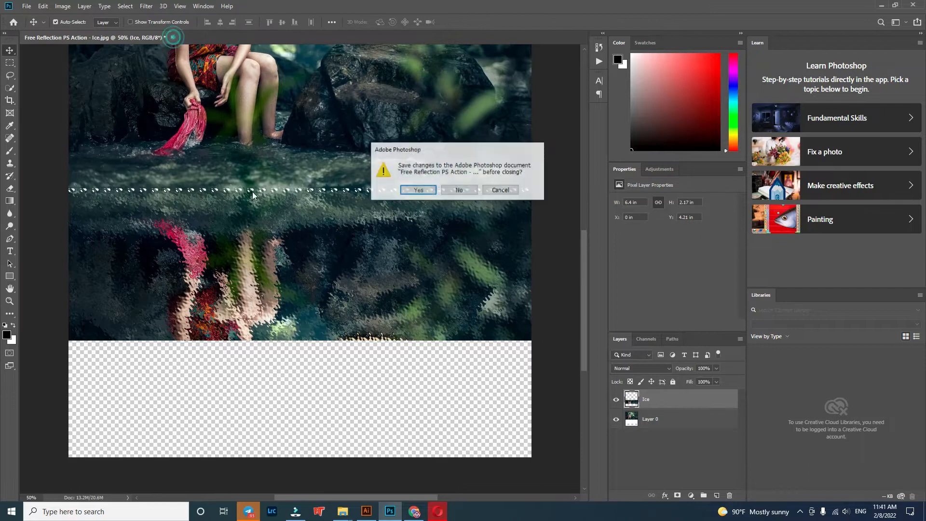
left_click(459, 192)
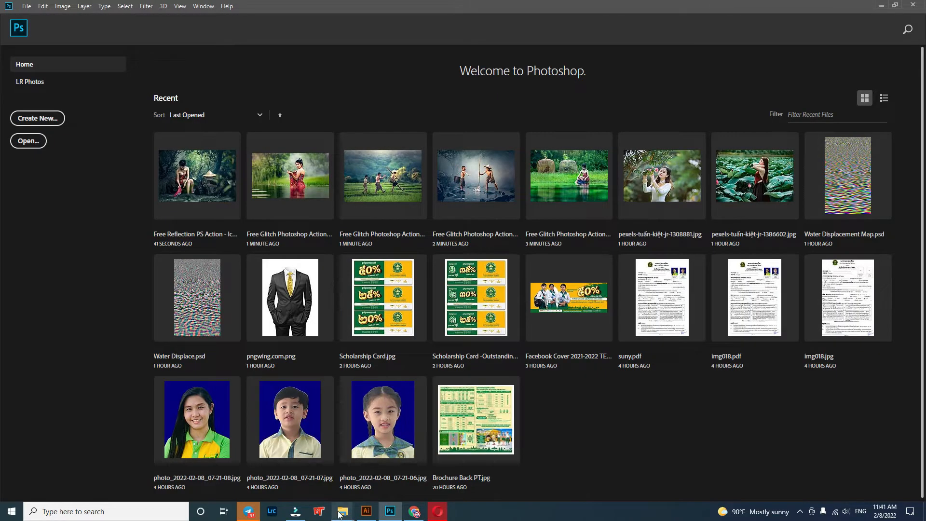
mouse_move(342, 512)
left_click(312, 477)
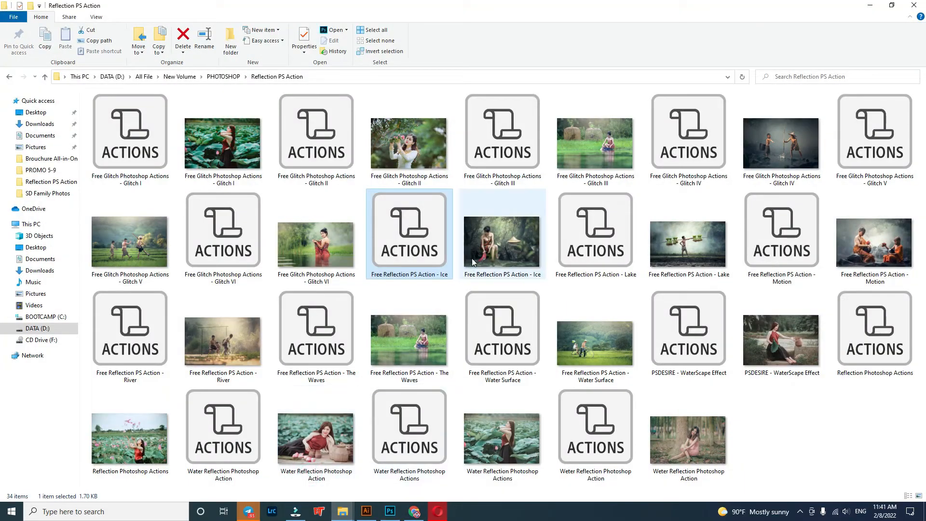
left_click_drag(487, 249, 650, 447)
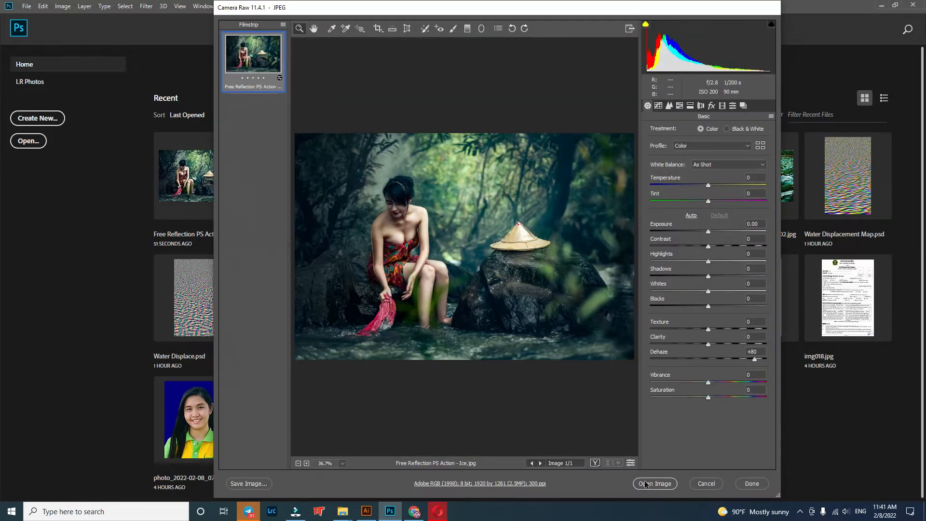
left_click(646, 484)
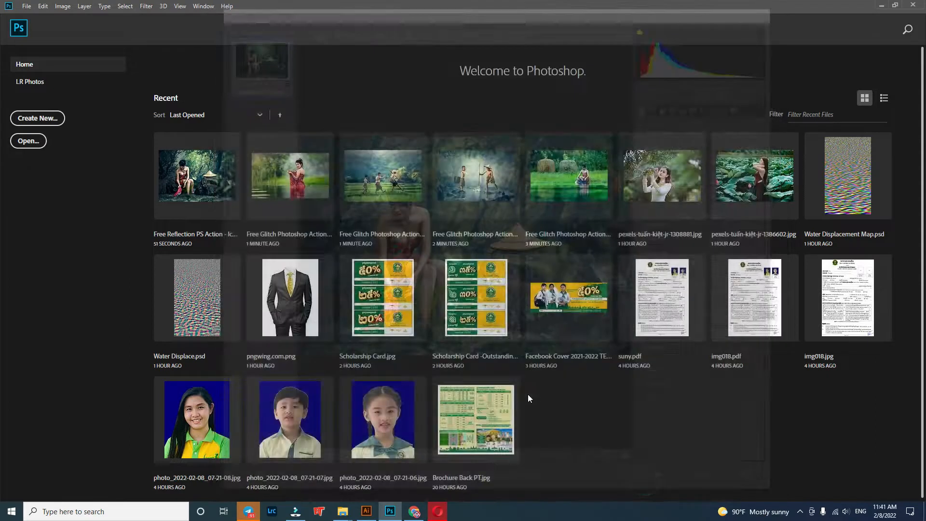
Step: Play the already loaded Ice action on the reopened Ice photo and look over the mirrored reflection
left_click(599, 61)
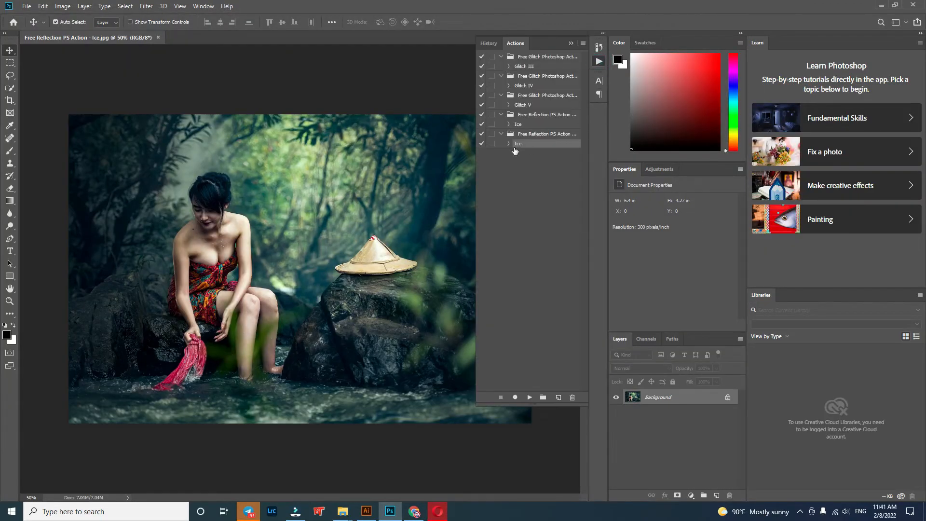
left_click(529, 397)
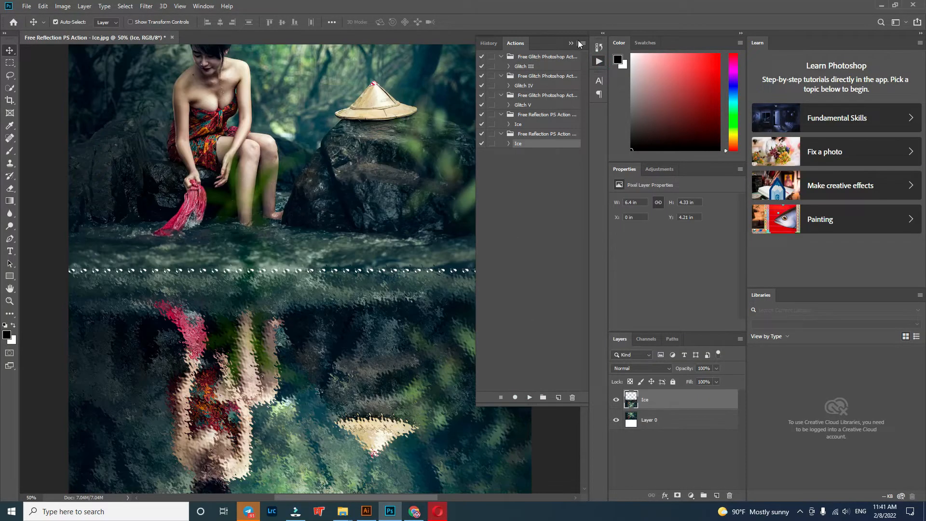
scroll(497, 344, "down", 5)
scroll(366, 318, "up", 4)
Step: Crop a strip off the bottom of the Ice reflection, keeping about 3.63 in of its height, and apply the crop
scroll(244, 295, "down", 3)
left_click(9, 100)
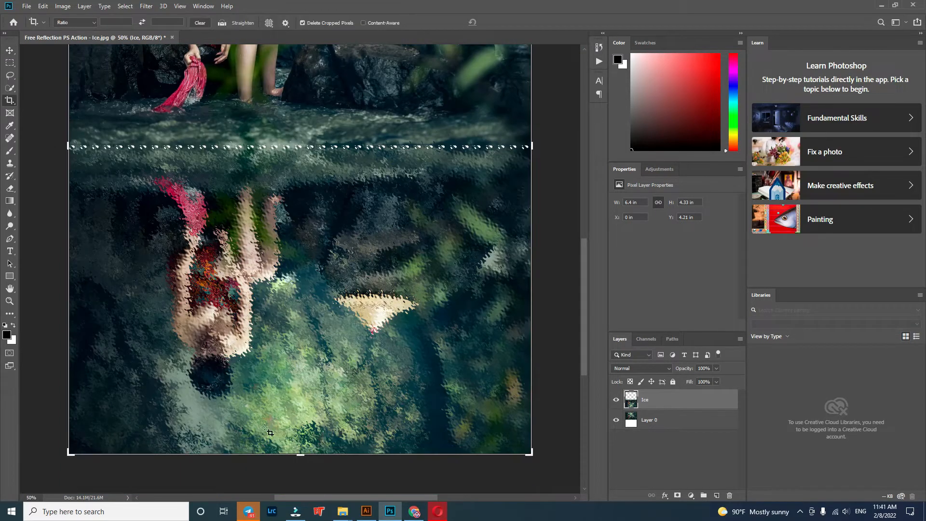
left_click_drag(301, 454, 301, 428)
left_click(10, 49)
scroll(297, 302, "up", 2)
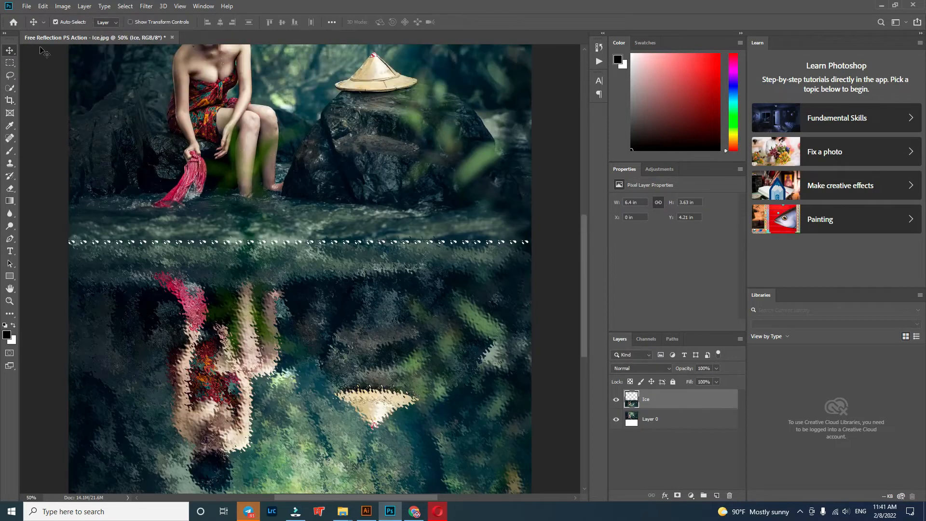
scroll(149, 238, "up", 2)
scroll(150, 238, "up", 1)
Step: Save the Ice result as a JPEG named Free Reflection PS Action - Ice in the Reflection PS Action folder, replacing the existing file
left_click(26, 6)
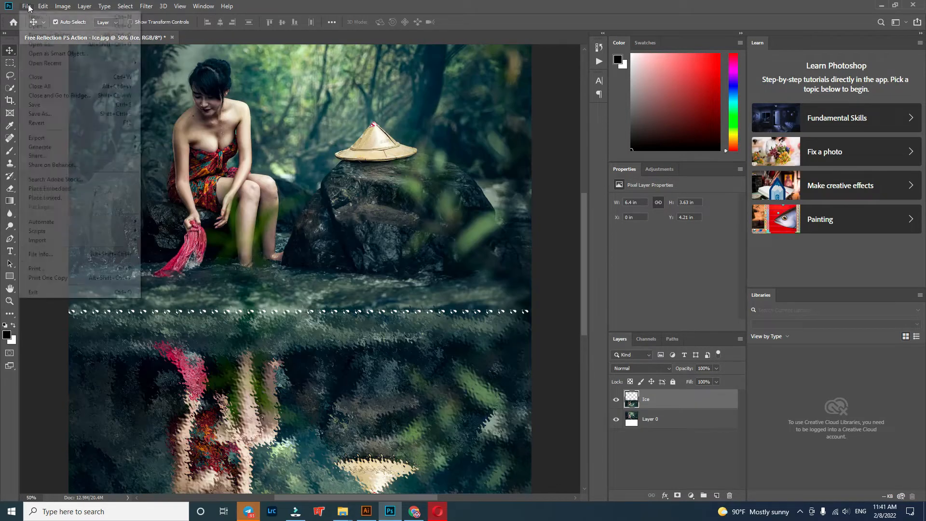
left_click(43, 114)
left_click(162, 400)
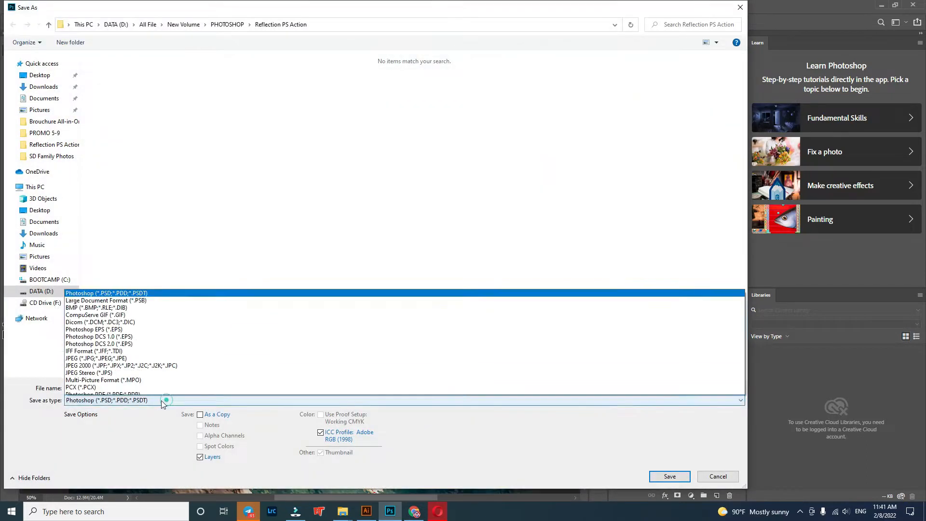
left_click(139, 304)
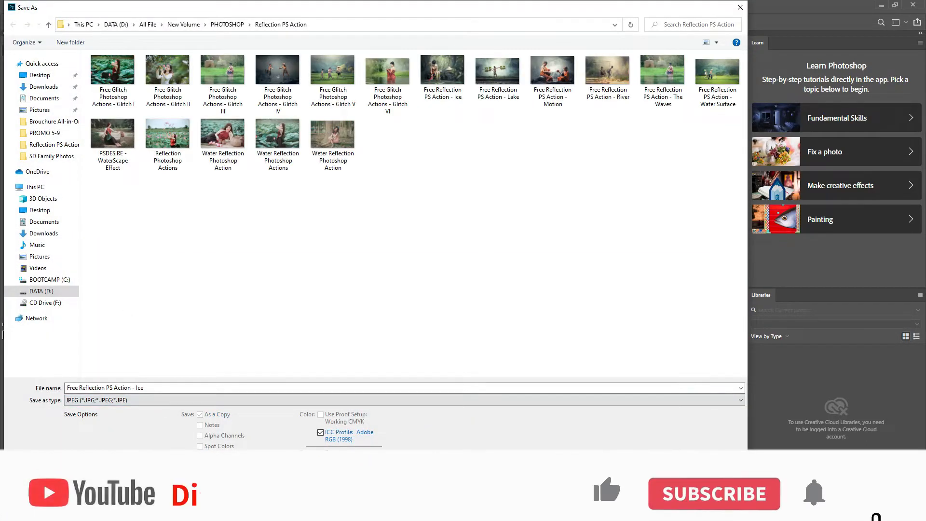
key("Return")
left_click(484, 255)
left_click(516, 126)
Step: Close the layered Ice document without saving and open Free Reflection PS Action - Lake.jpg through Camera Raw
left_click(172, 37)
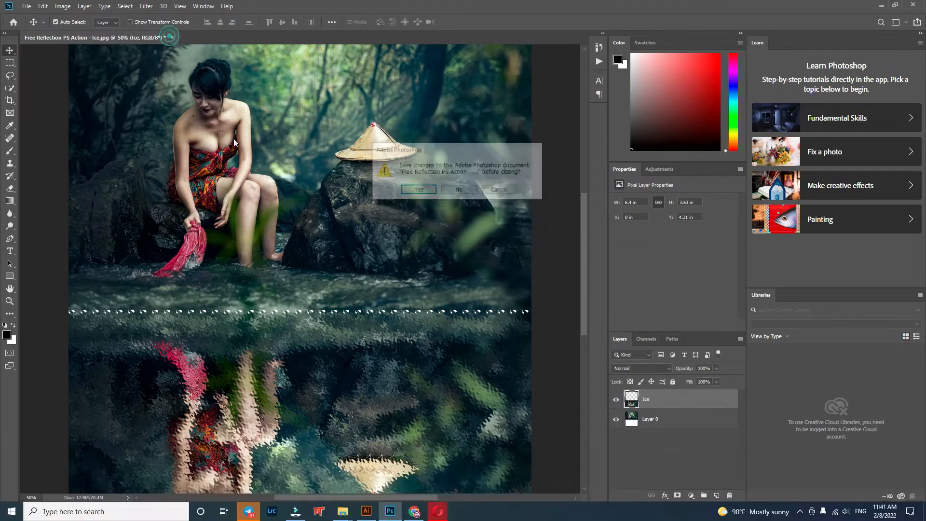
left_click(444, 191)
mouse_move(342, 512)
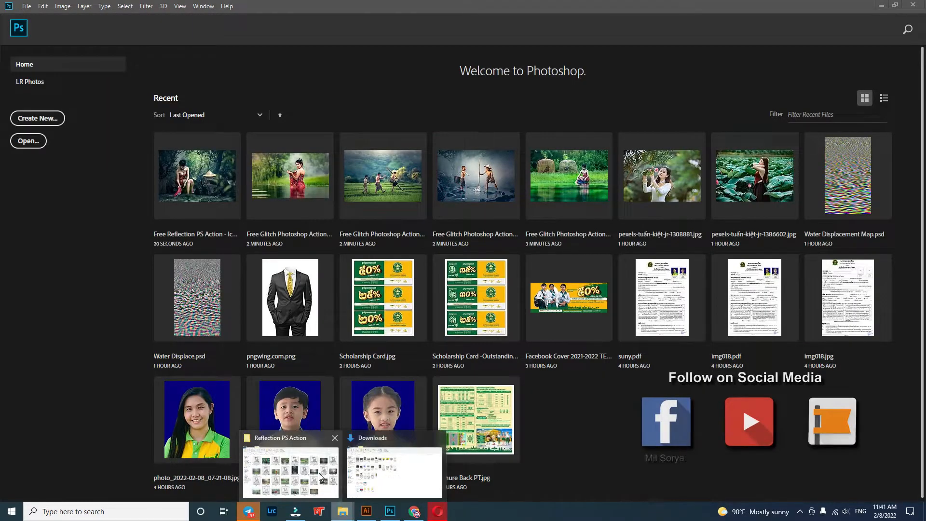
left_click(395, 453)
left_click(683, 247)
left_click_drag(683, 247, 580, 423)
left_click(651, 484)
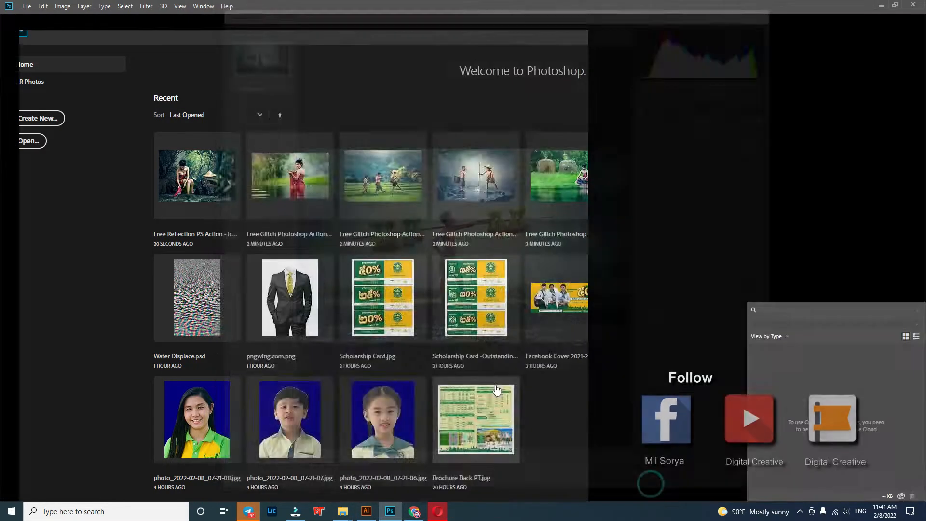
Step: Load the Free Reflection PS Action - Lake action file from the Reflection PS Action folder and play its Lake action on the photo
left_click(599, 61)
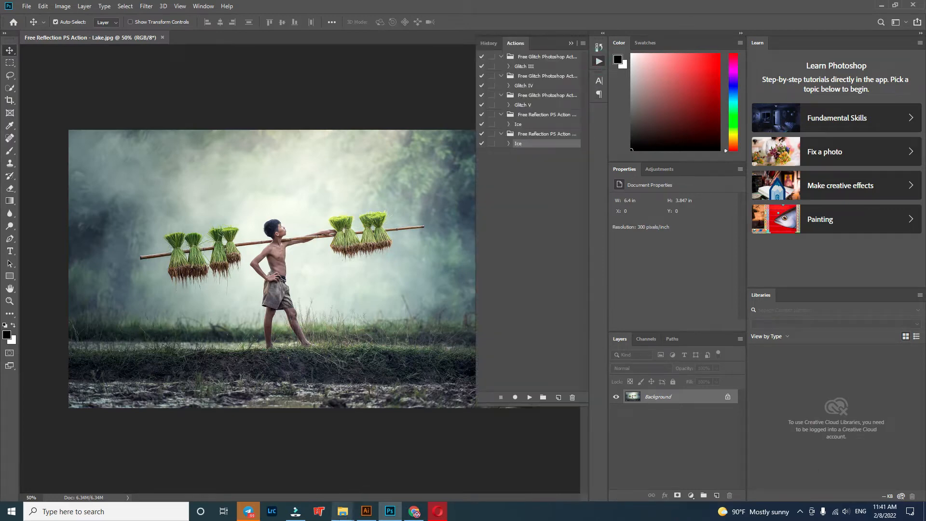
mouse_move(341, 514)
left_click(307, 481)
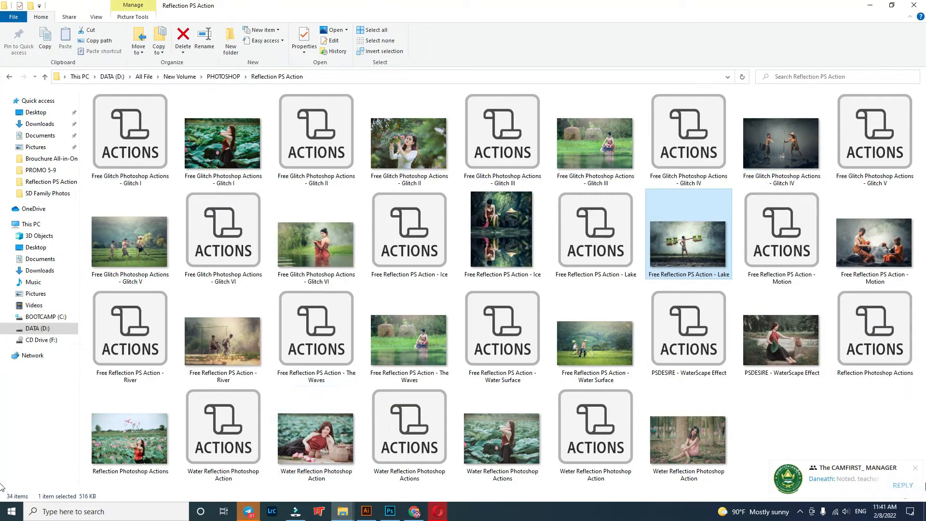
left_click(912, 471)
left_click_drag(595, 234, 503, 233)
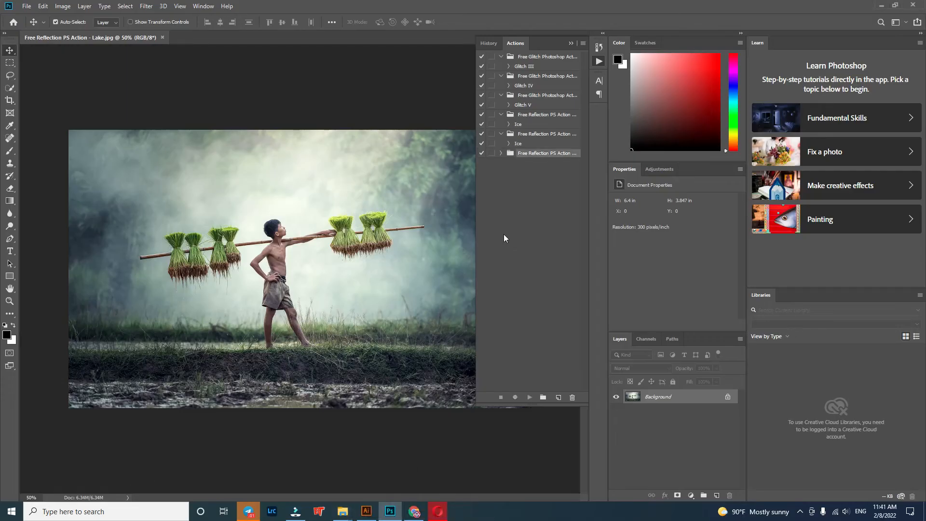
left_click(518, 164)
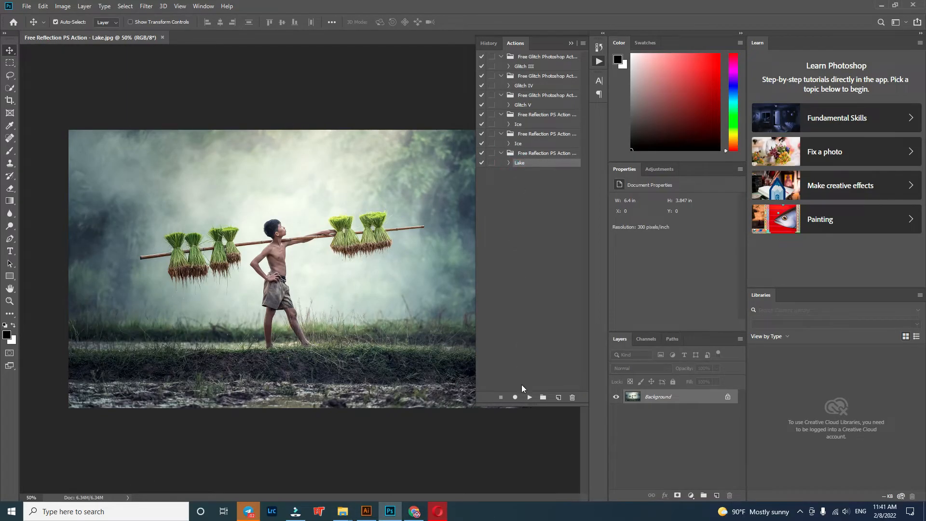
left_click(529, 397)
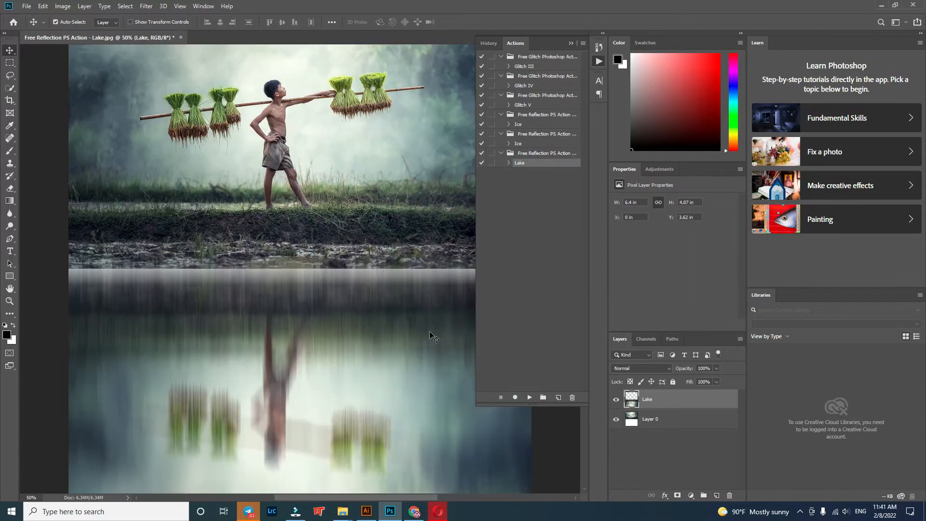
Step: Move the Lake reflection layer straight up to about Y 2.82 in, so it starts at the grassy bank
left_click(571, 44)
scroll(521, 321, "down", 2)
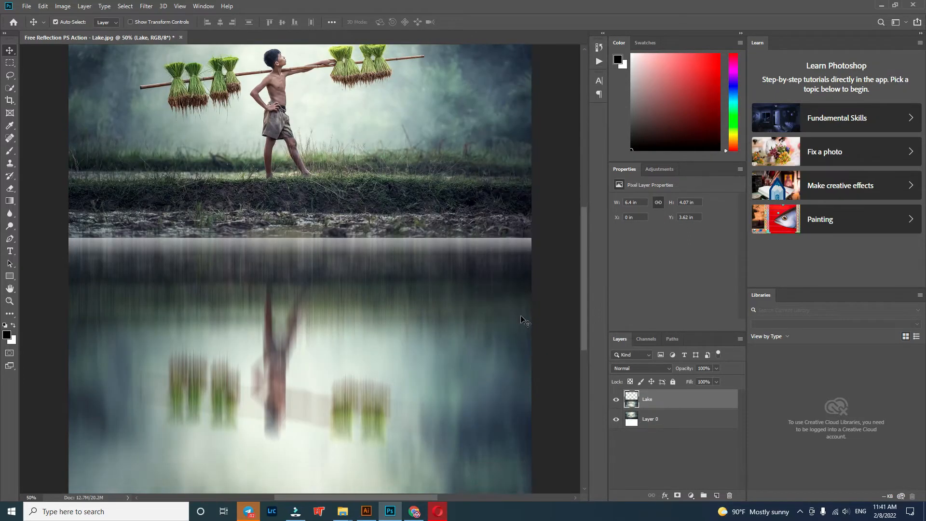
left_click_drag(471, 324, 472, 265)
Step: Crop off the white strip and lower edge of the reflection plus part of the sky, keeping about 3.14 in of reflection height
left_click(10, 101)
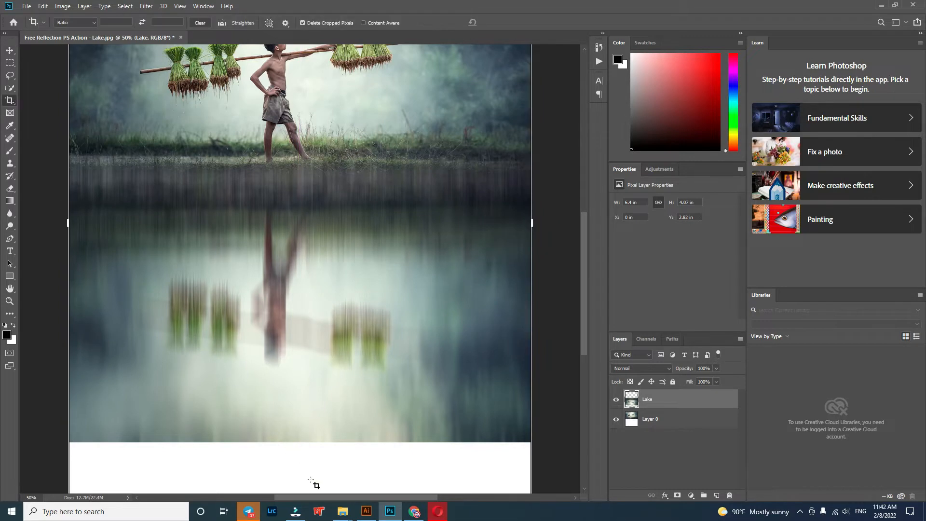
scroll(311, 448, "down", 1)
left_click_drag(300, 469, 305, 419)
scroll(305, 419, "up", 2)
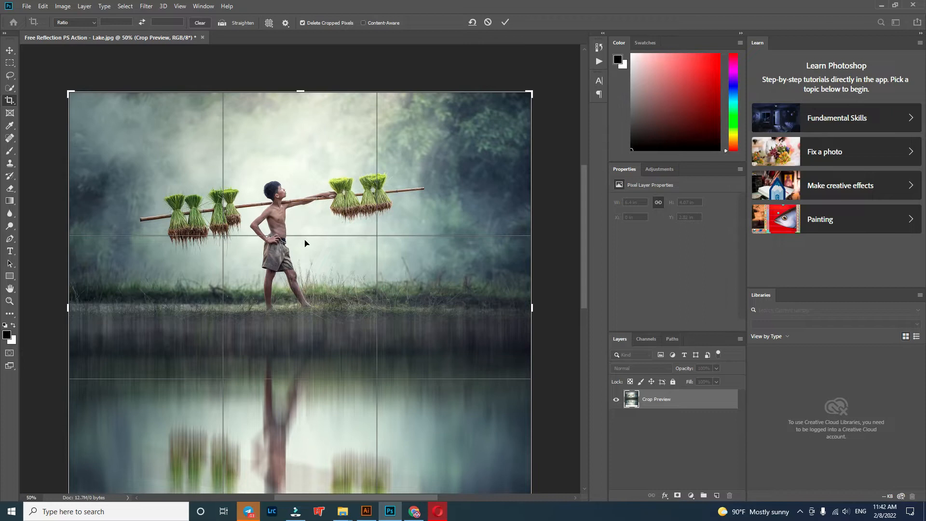
left_click_drag(302, 94, 302, 118)
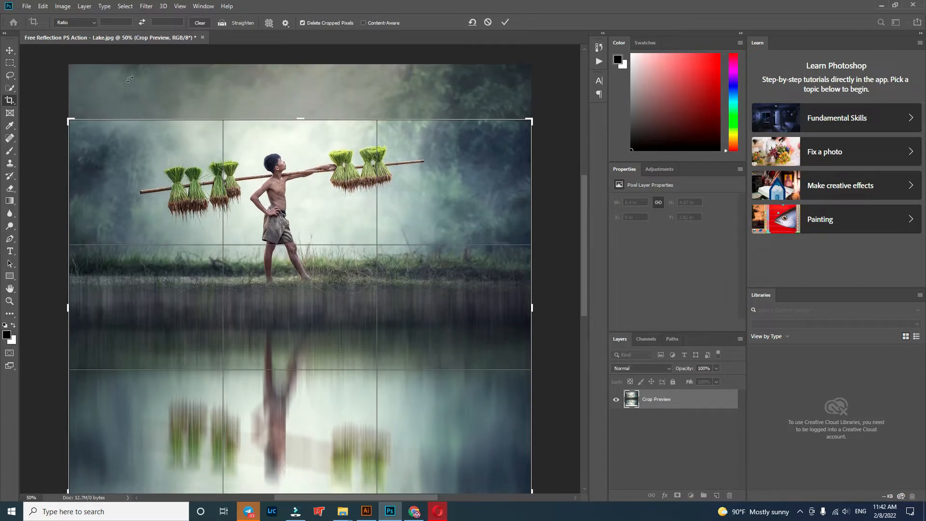
key("Return")
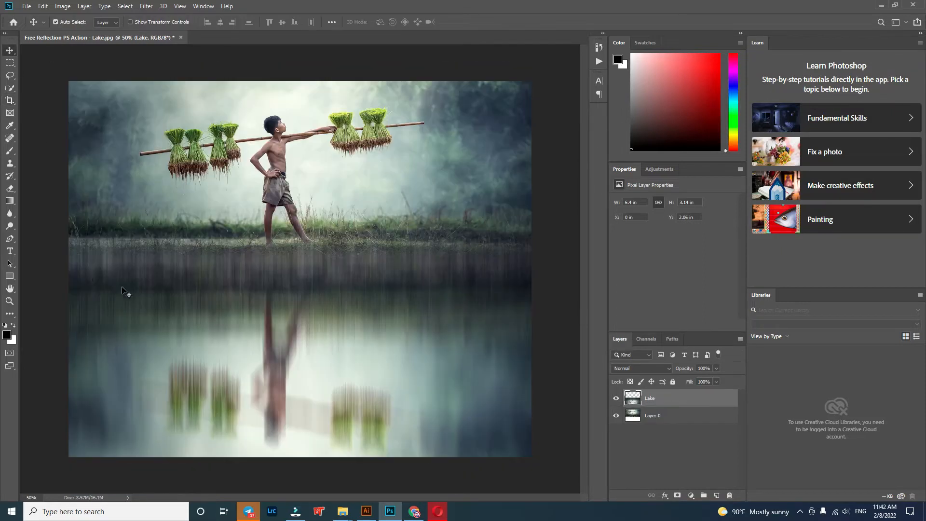
Step: Save the Lake result as a JPEG named Free Reflection PS Action - Lake at quality 12, replacing the existing file
left_click(27, 6)
left_click(51, 114)
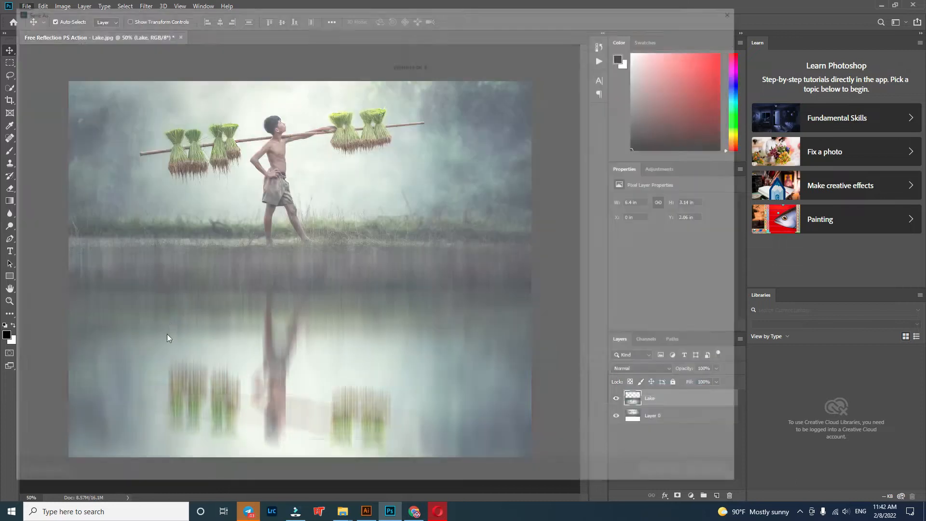
left_click(155, 400)
left_click(123, 304)
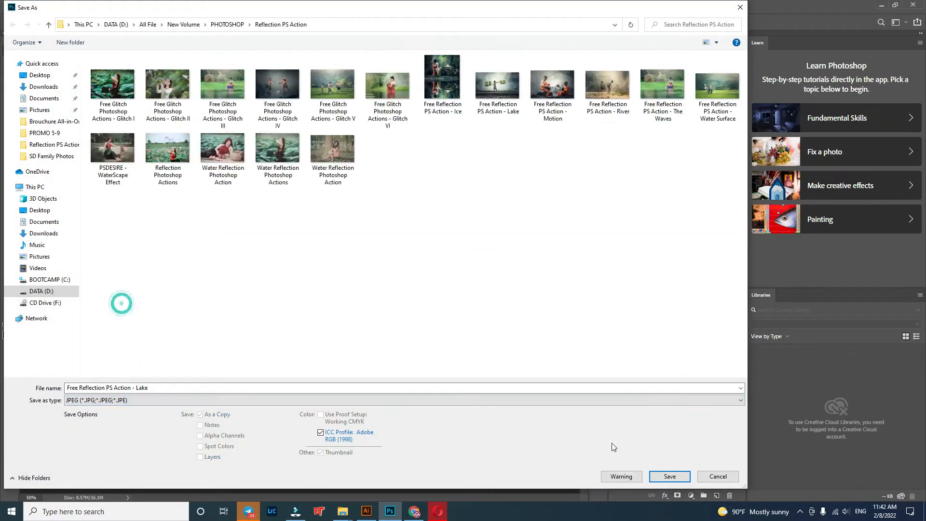
left_click(680, 478)
left_click(488, 256)
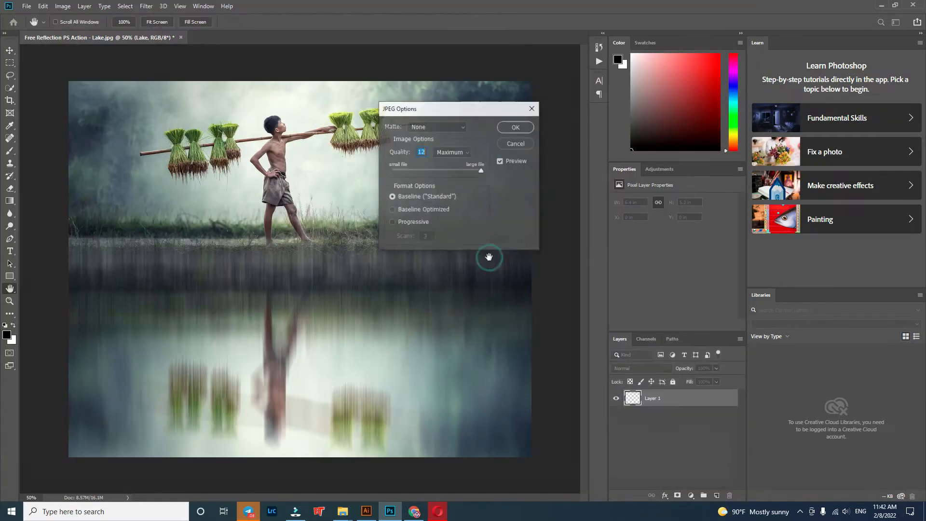
left_click(515, 126)
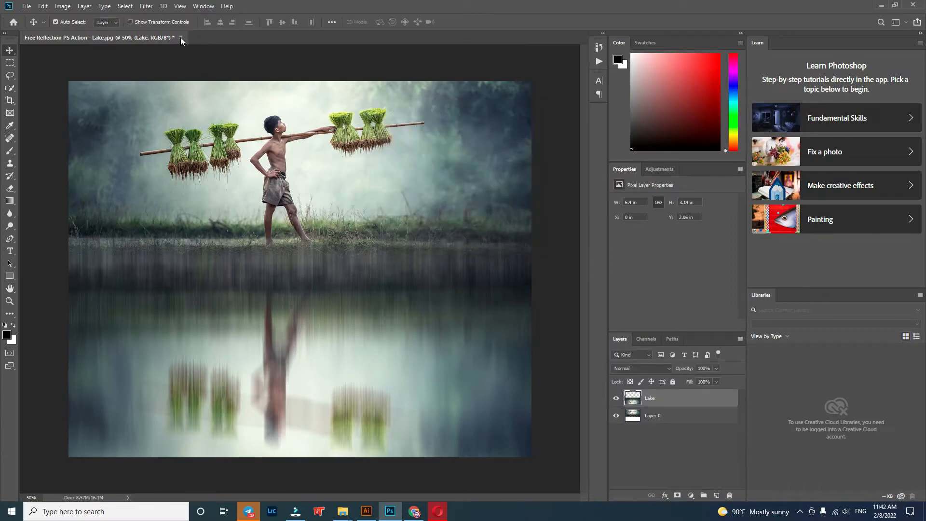
Step: Close the Lake document without saving and open the photo Free Reflection PS Action - Motion.jpg with its existing Camera Raw settings
left_click(181, 37)
left_click(416, 192)
mouse_move(341, 511)
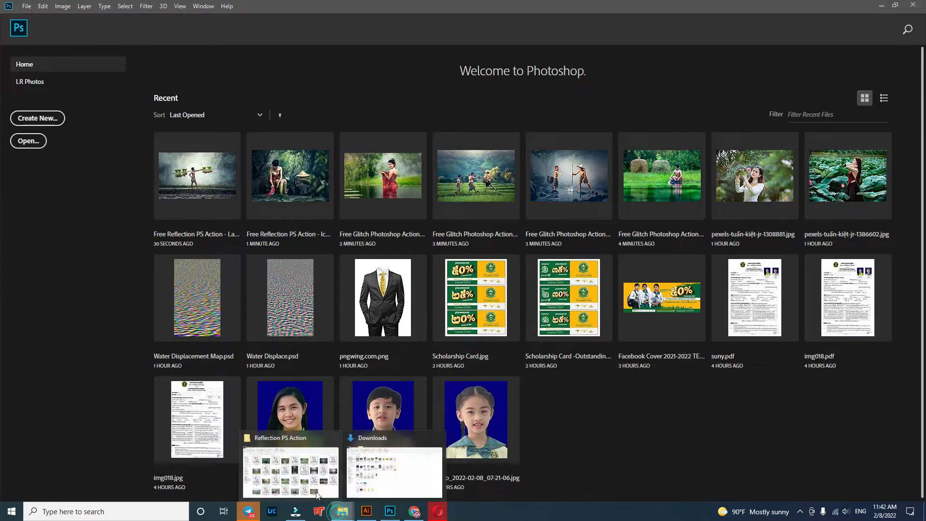
left_click(309, 482)
left_click_drag(889, 249, 589, 445)
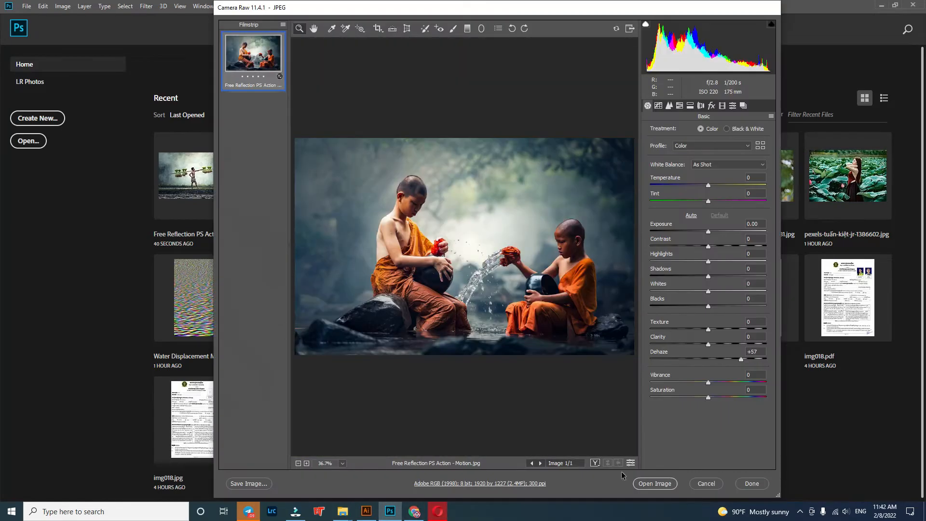
left_click(657, 481)
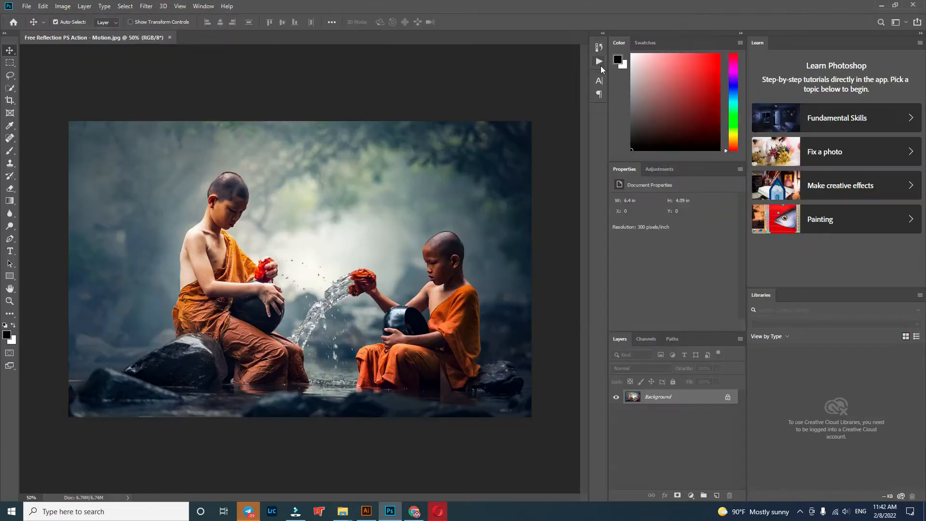
Step: Load the Free Reflection PS Action - Motion action file from the Reflection PS Action folder and play its Motion action on the photo
left_click(599, 61)
mouse_move(343, 512)
left_click(318, 484)
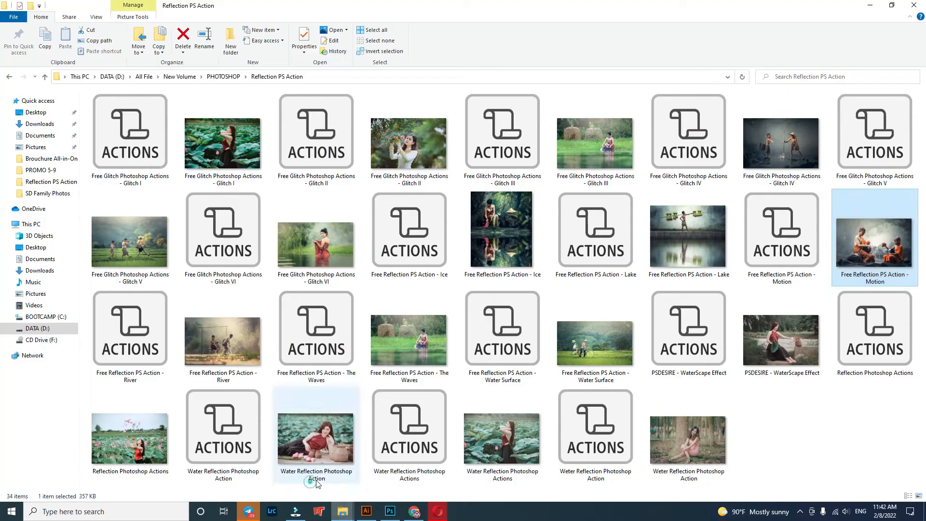
left_click_drag(793, 240, 549, 247)
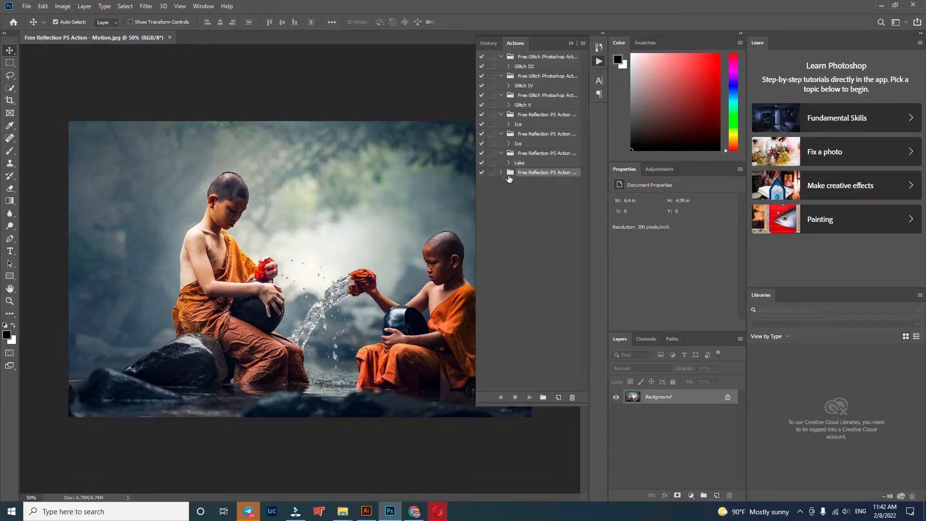
left_click(522, 183)
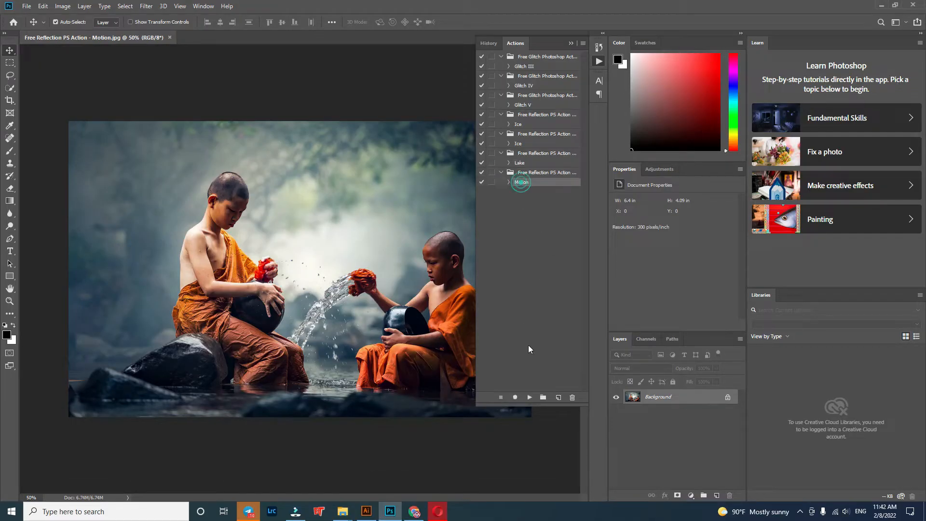
left_click(531, 398)
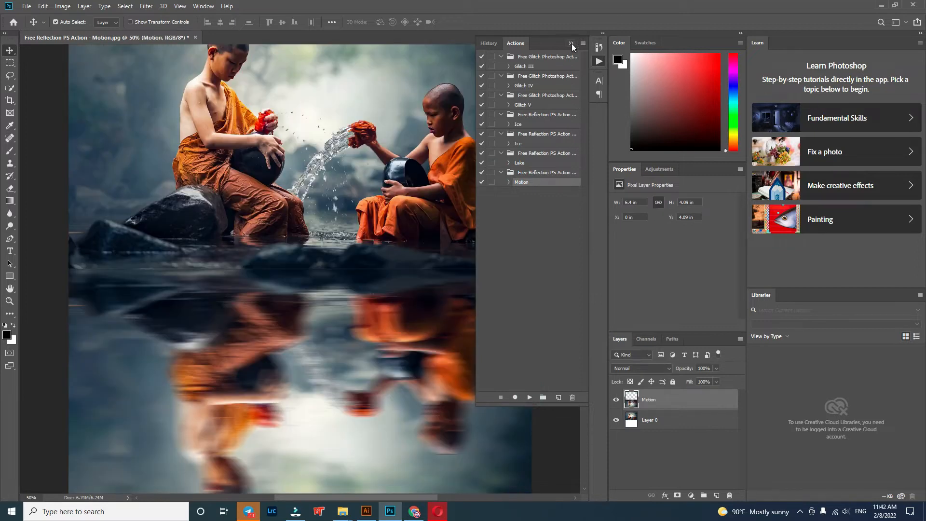
Step: Move the Motion reflection layer straight up to about Y 3.78 in, covering the seam below the rocks
left_click(572, 44)
left_click_drag(484, 373, 486, 352)
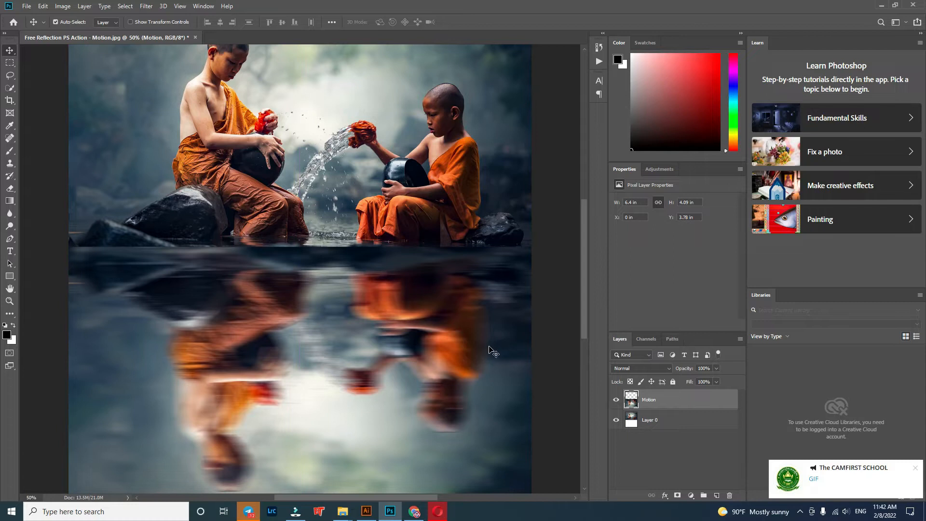
scroll(486, 352, "down", 2)
scroll(478, 354, "up", 1)
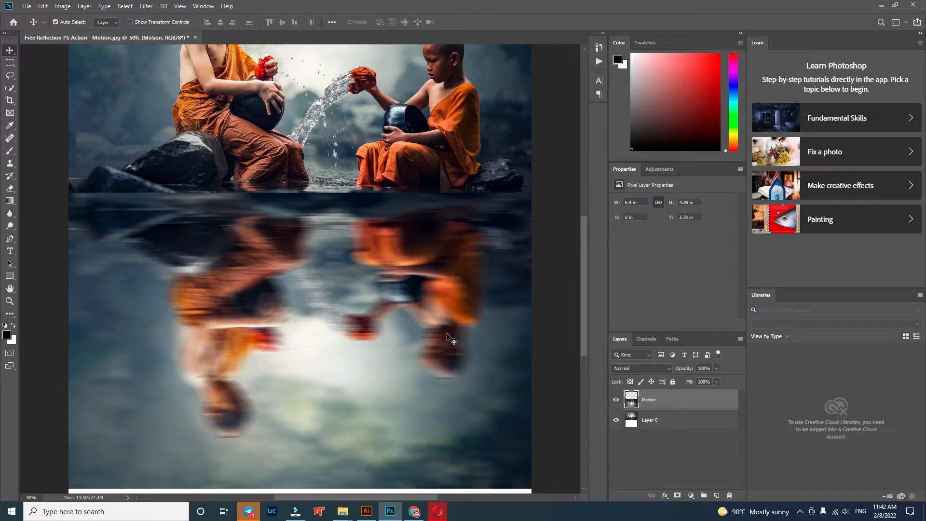
Step: Crop off the white strip, the reflection's lower edge and the upper background to about 6.51 in high, and lower the reflection to about Y 3.43 in
scroll(411, 315, "down", 2)
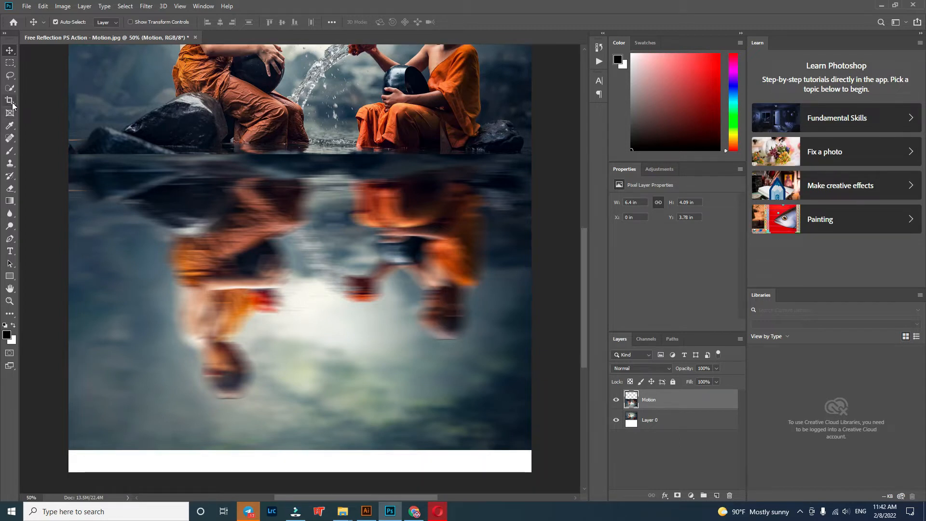
key("c")
left_click_drag(297, 473, 301, 435)
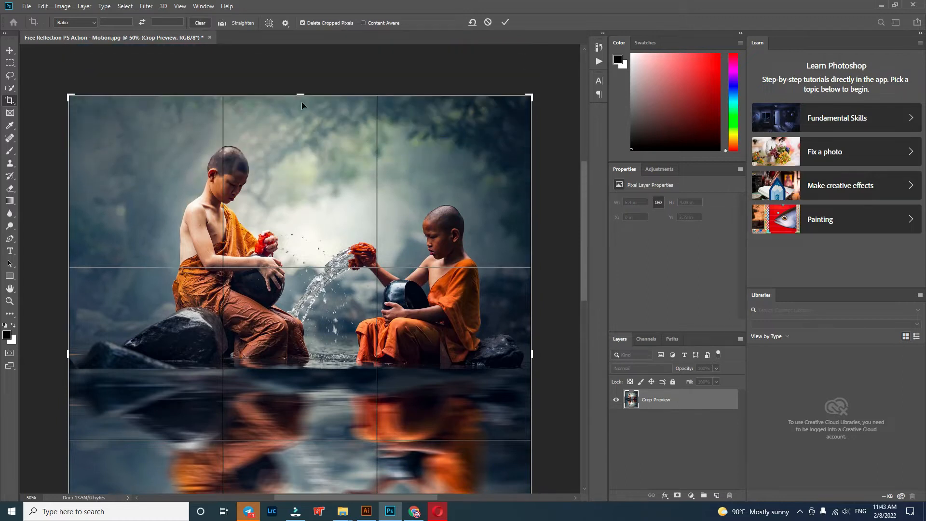
left_click_drag(302, 102, 304, 118)
left_click(10, 50)
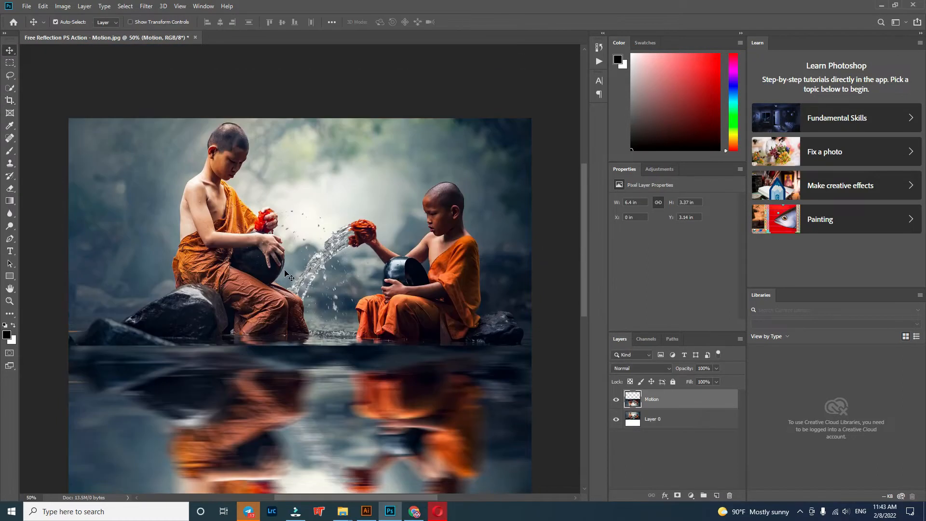
key("ctrl+0")
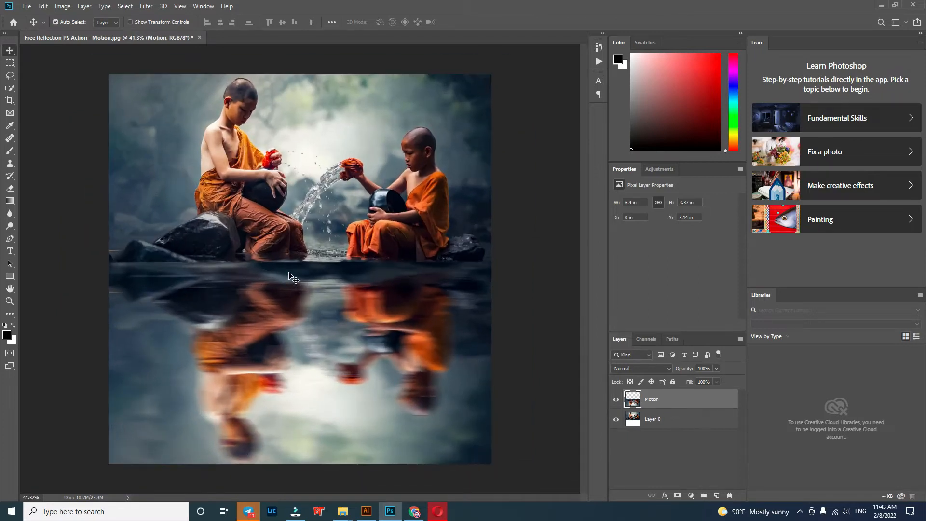
mouse_move(428, 358)
left_mouse_down()
mouse_move(427, 380)
mouse_move(426, 372)
left_mouse_up()
Step: Save the Motion result as a JPEG named Free Reflection PS Action - Motion at quality 12, replacing the existing file
left_click(26, 6)
left_click(39, 113)
left_click(188, 400)
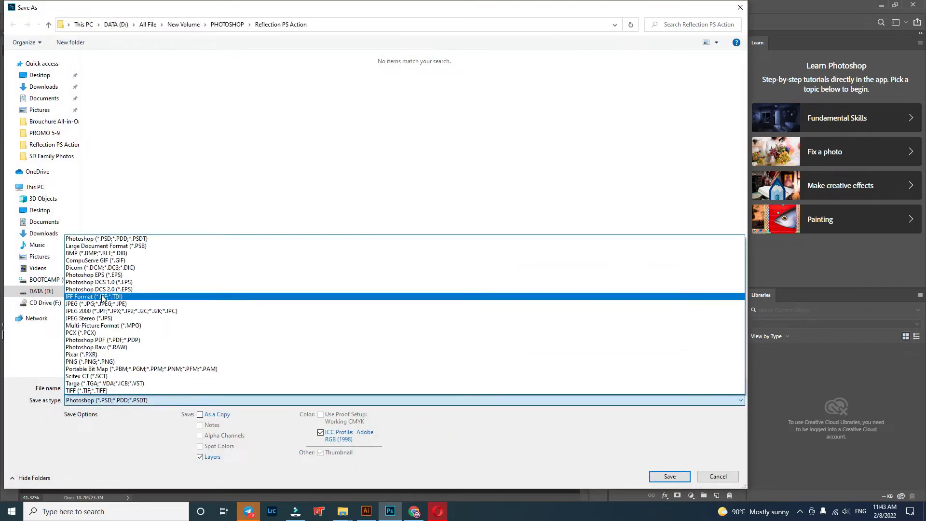
left_click(112, 307)
left_click(662, 469)
left_click(542, 257)
left_click(511, 127)
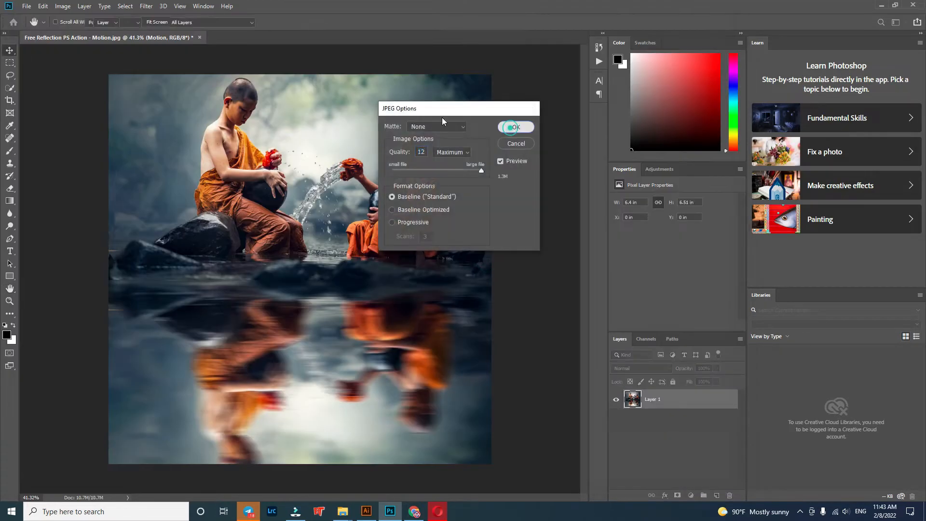
Step: Close the Motion document without saving and open the photo Free Reflection PS Action - River.jpg through Camera Raw
left_click(199, 37)
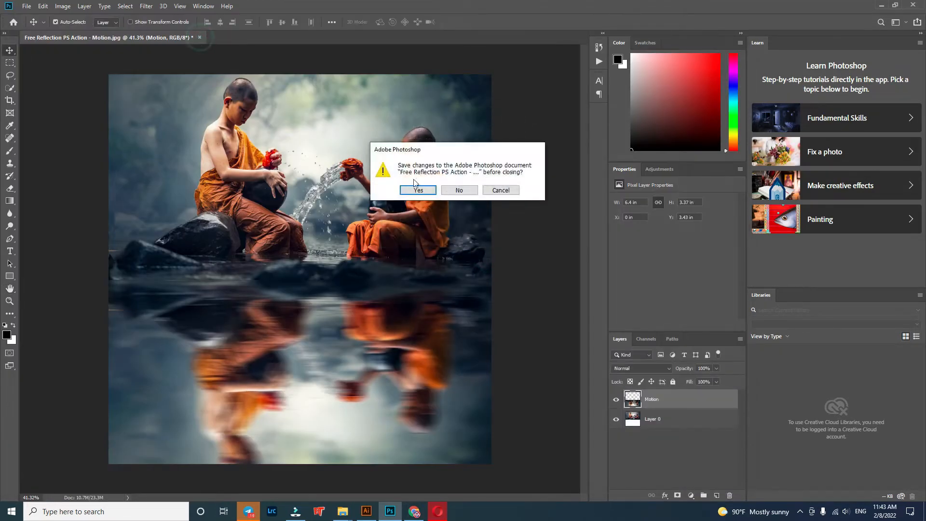
left_click(461, 195)
mouse_move(342, 511)
left_click(299, 478)
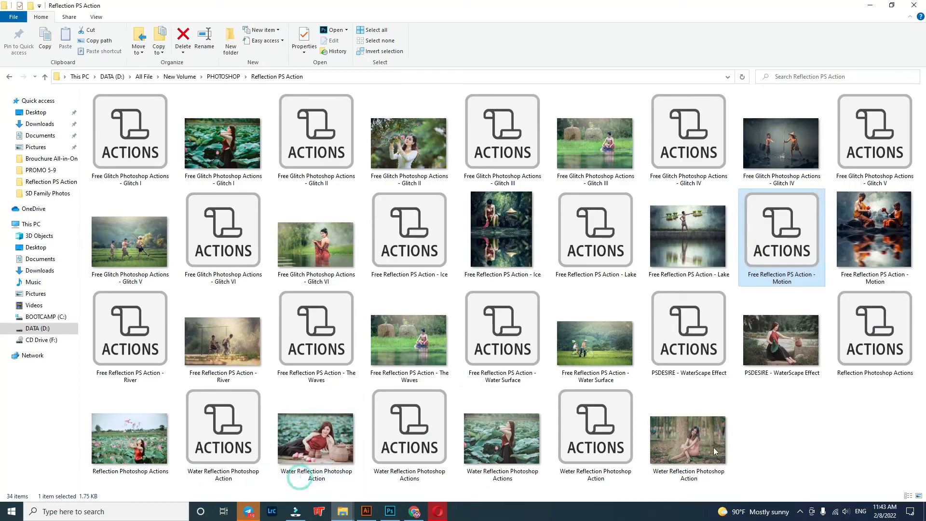
left_click_drag(249, 337, 582, 431)
left_click(654, 484)
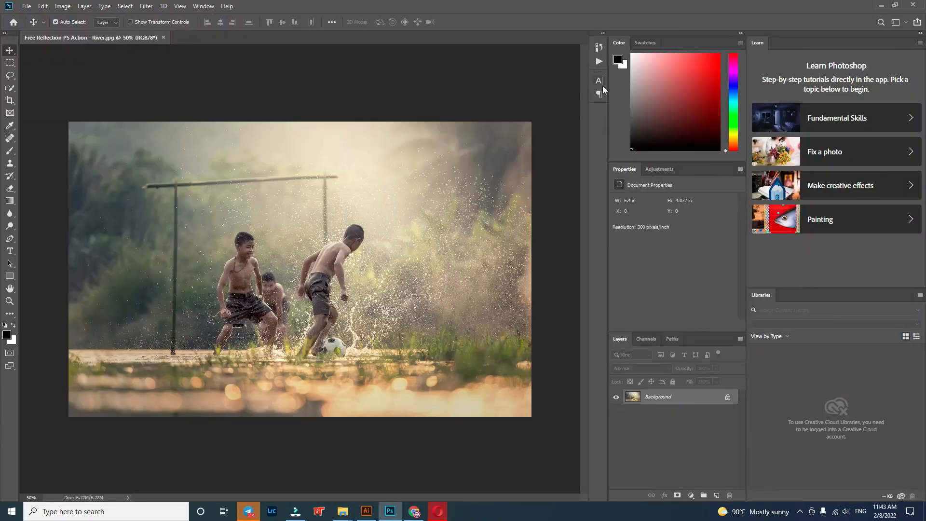
Step: Load the Free Reflection PS Action - River action file from the Reflection PS Action folder and play its River action on the photo
left_click(599, 61)
mouse_move(348, 514)
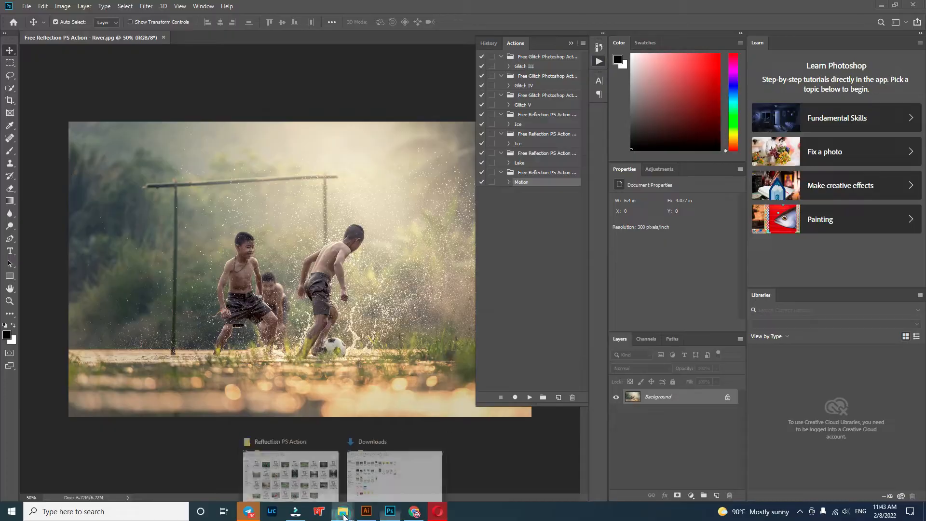
left_click(310, 490)
left_click_drag(130, 337, 508, 204)
left_click(518, 201)
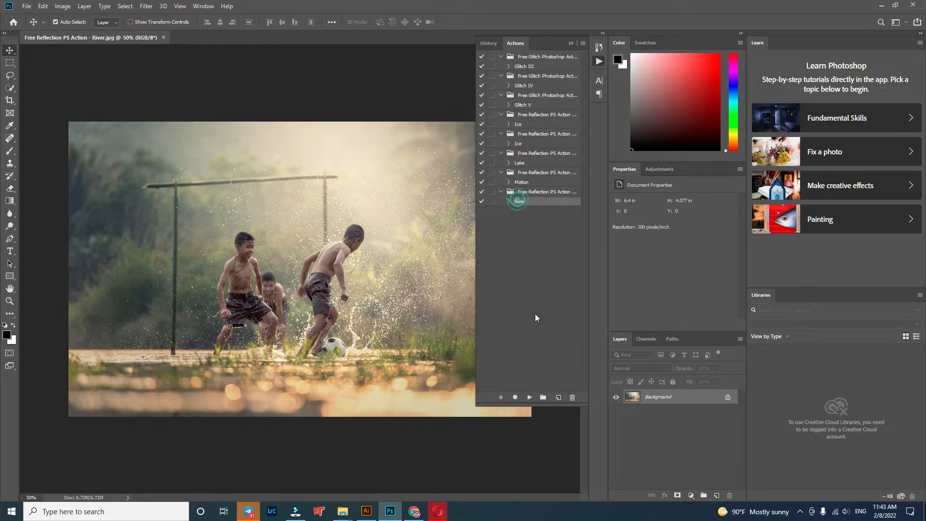
left_click(530, 397)
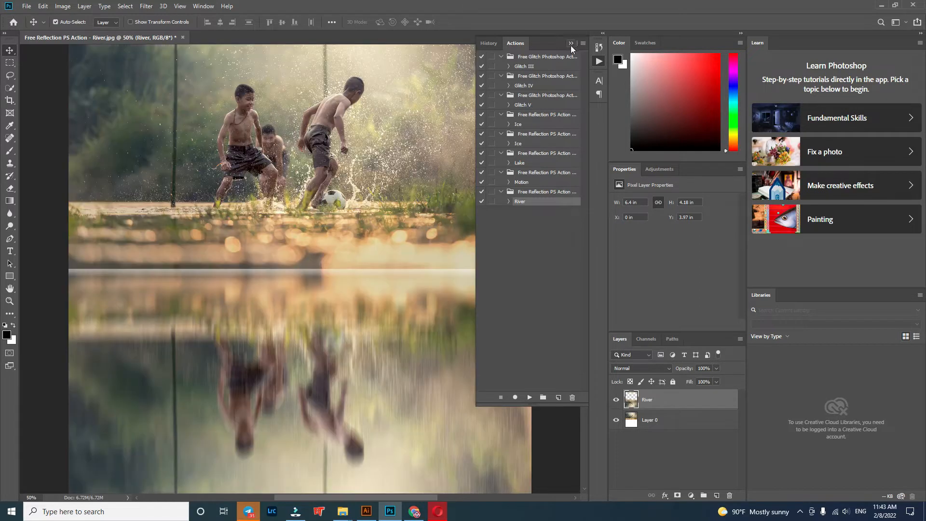
Step: Move the River reflection layer straight up to about Y 3.26 in, so it starts just below the football
left_click(571, 44)
left_click_drag(437, 382, 434, 331)
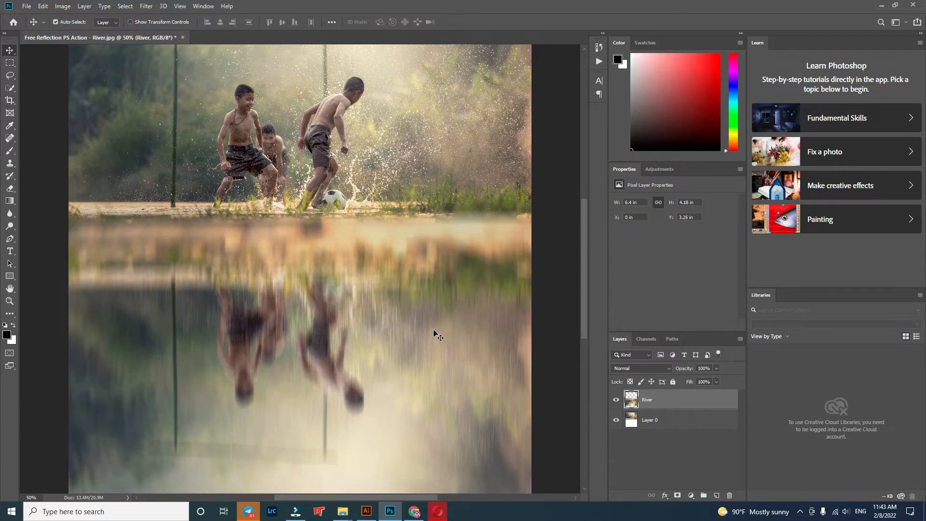
scroll(434, 333, "down", 3)
Step: Crop off the white strip, the lower part of the reflection and some upper background, leaving the image about 5.51 in high
left_click(9, 100)
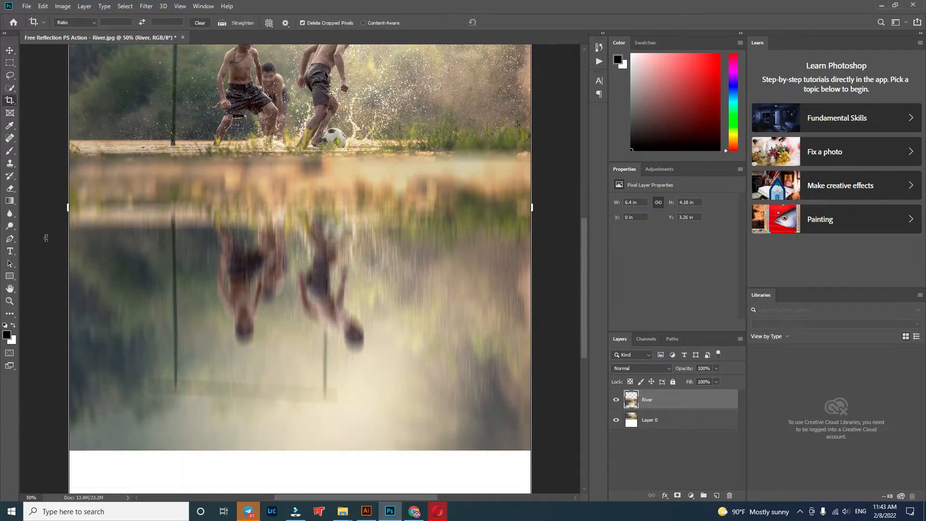
scroll(290, 478, "down", 1)
left_click_drag(300, 479, 304, 404)
scroll(307, 446, "up", 5)
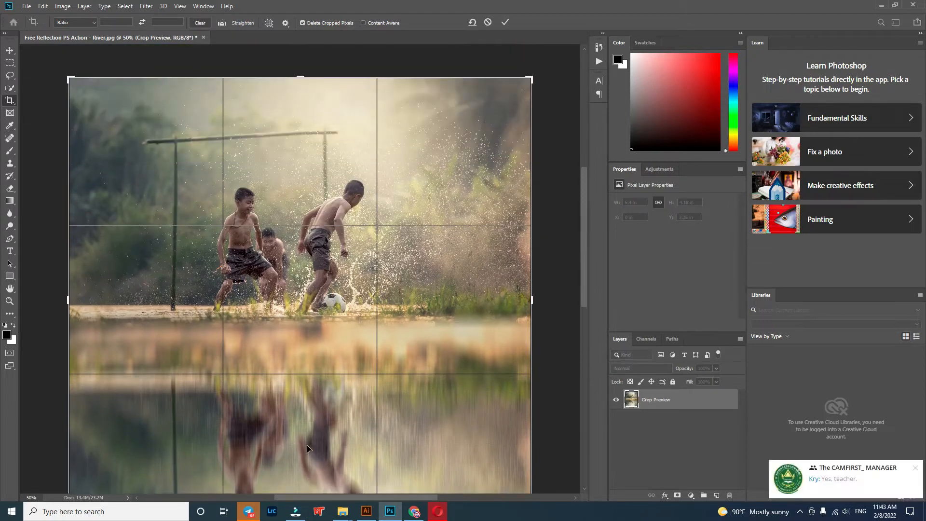
left_click_drag(301, 111, 301, 132)
key("Return")
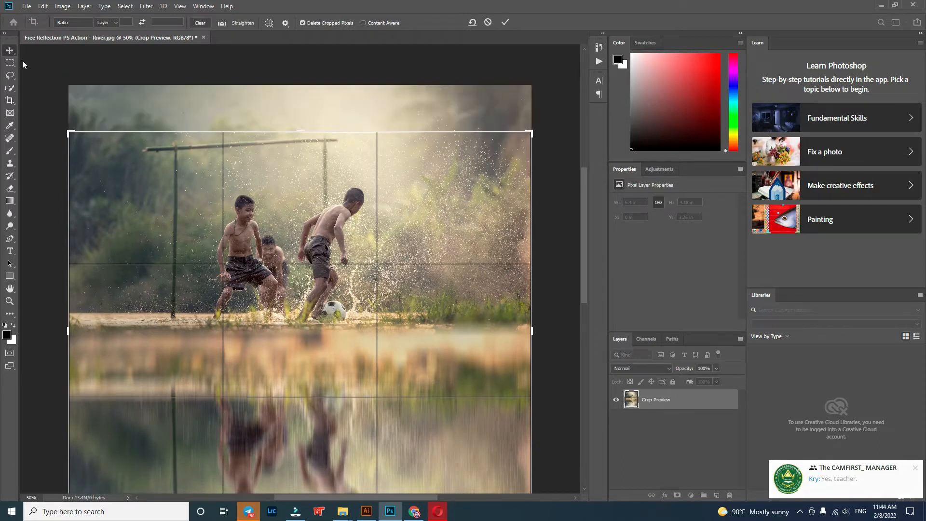
key("ctrl+0")
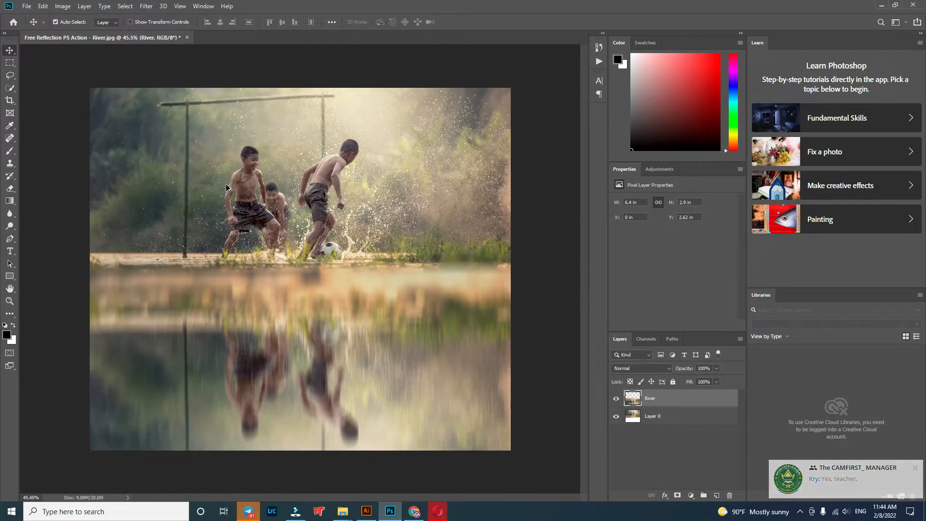
Step: Save the River result as a JPEG named Free Reflection PS Action - River at quality 12, replacing the existing file
left_click(26, 6)
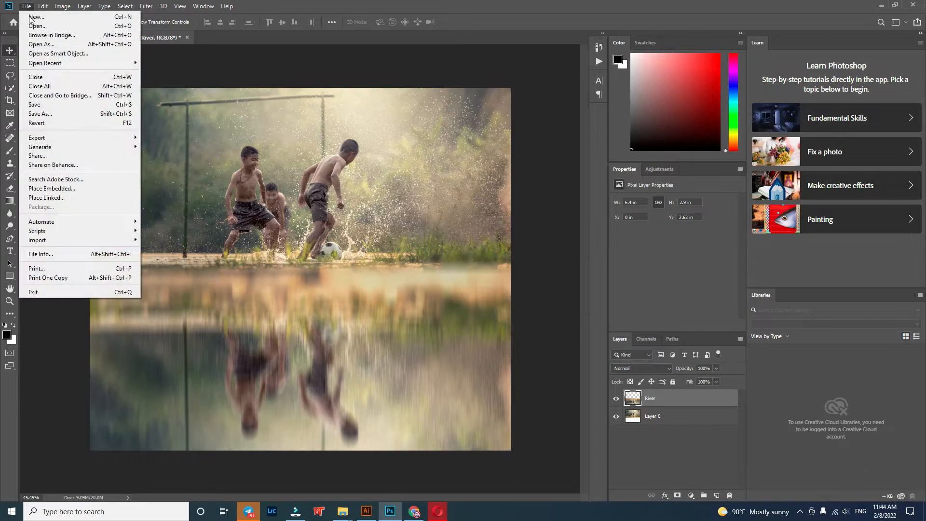
left_click(50, 115)
left_click(120, 400)
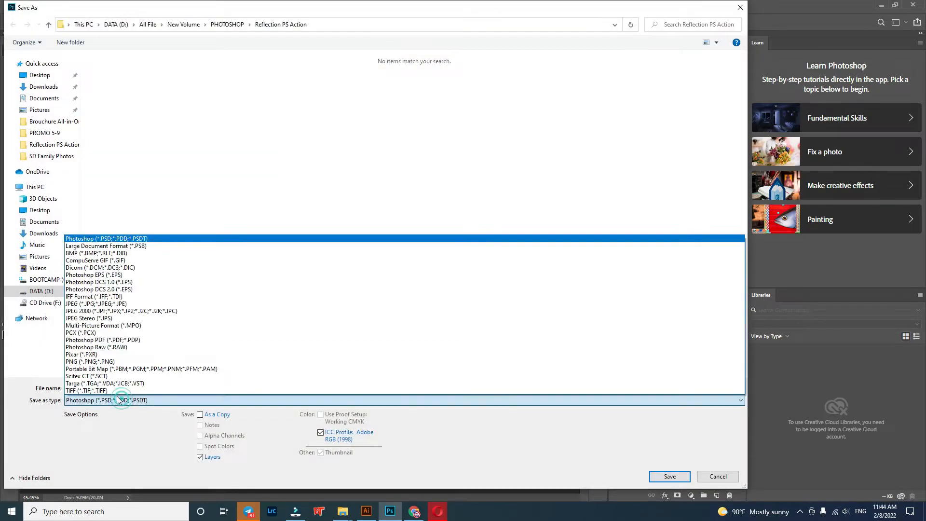
left_click(122, 305)
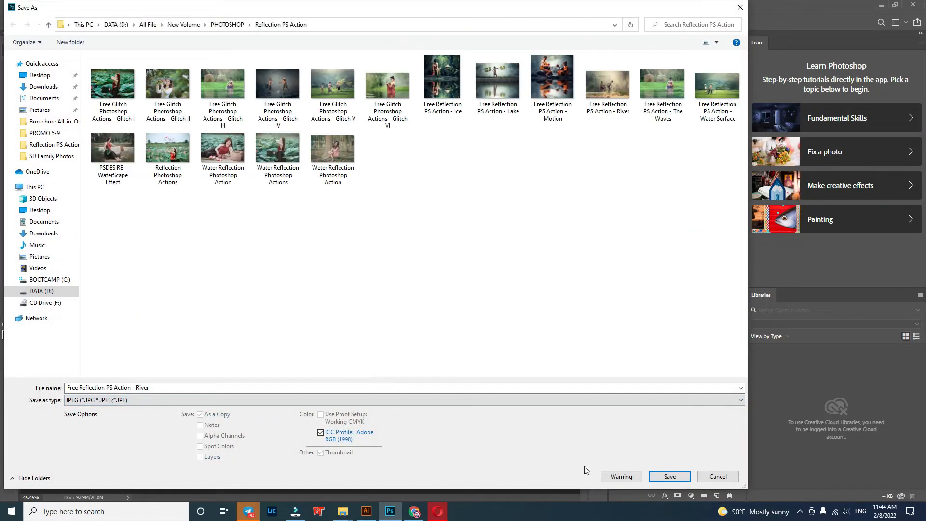
left_click(669, 476)
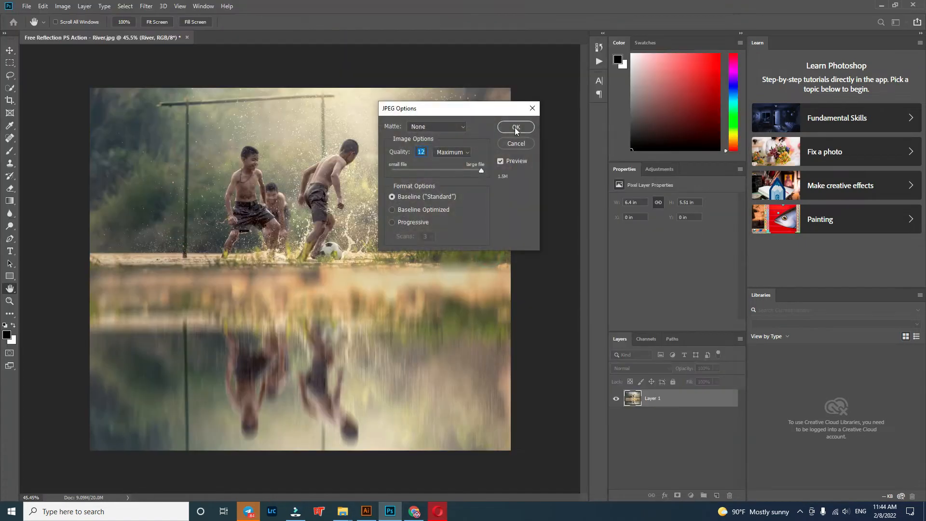
left_click(515, 127)
Step: Close the River document without saving and open the photo Free Reflection PS Action - The Waves.jpg with its existing Camera Raw settings
left_click(187, 38)
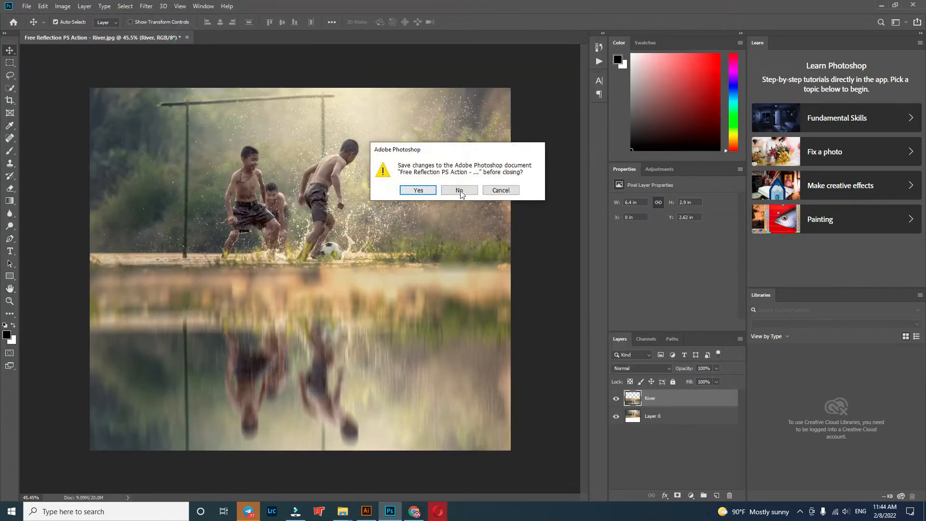
left_click(458, 190)
mouse_move(343, 511)
left_click(280, 439)
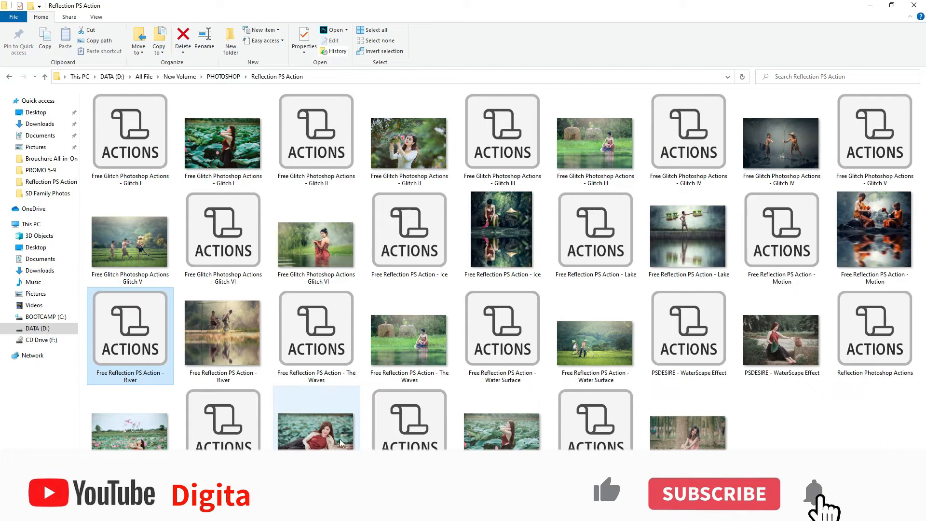
left_click(422, 343)
left_click_drag(421, 343, 597, 423)
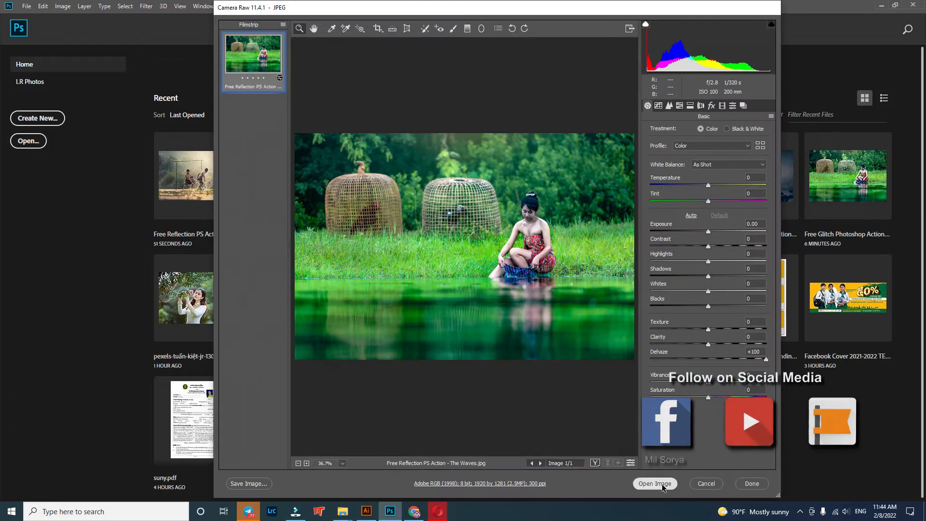
left_click(662, 484)
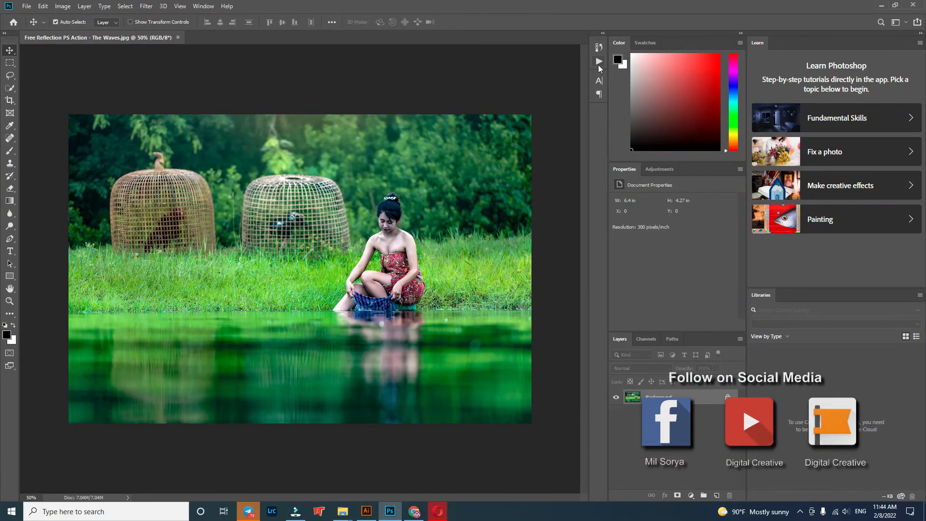
Step: Load the Free Reflection PS Action - The Waves action set from the Reflection PS Action folder and play The Waves action on the photo
left_click(599, 63)
mouse_move(343, 513)
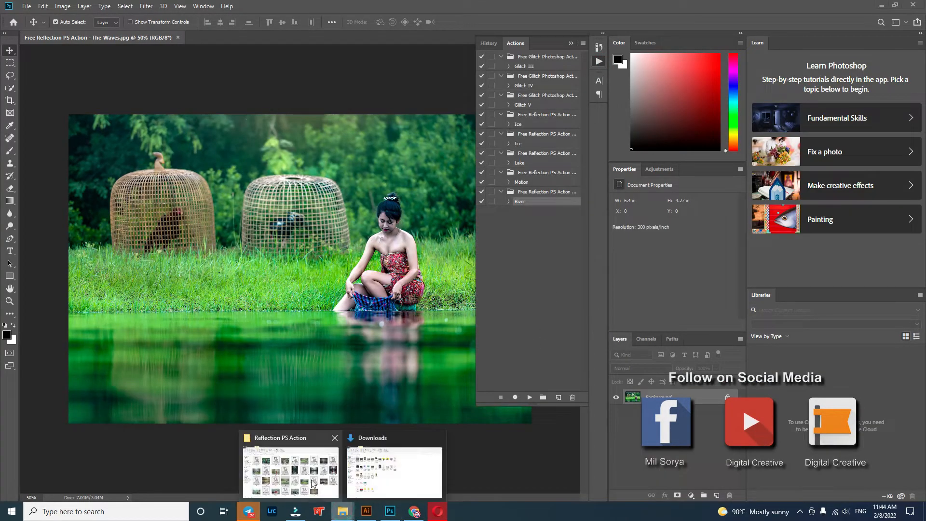
left_click(313, 484)
left_click_drag(316, 328, 515, 279)
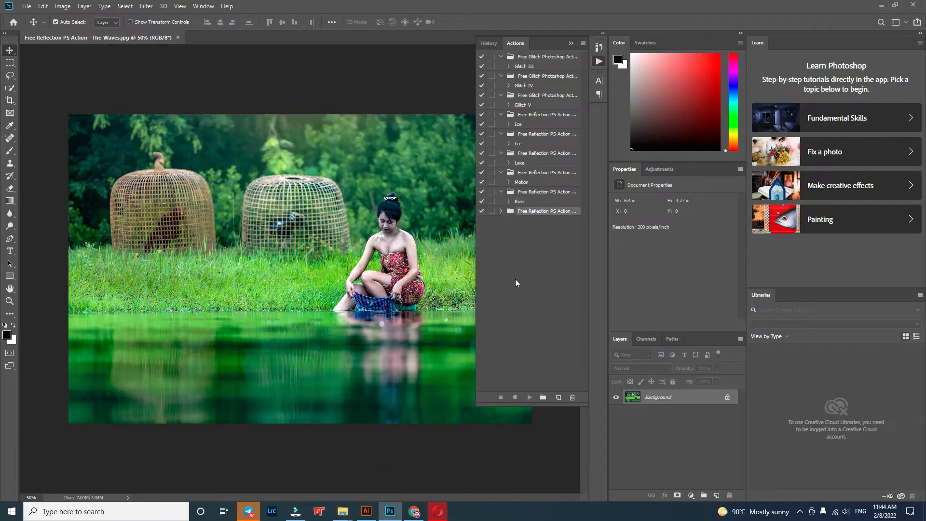
left_click(527, 221)
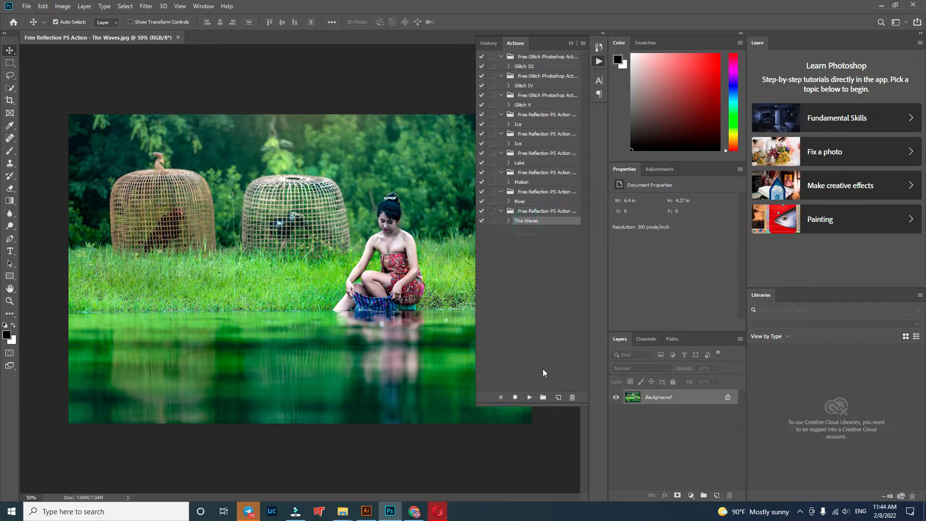
left_click(530, 398)
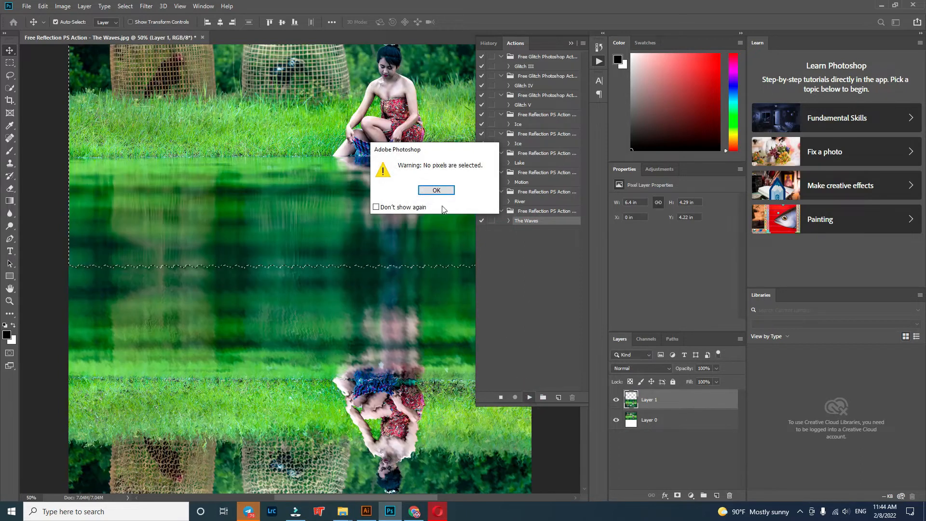
left_click(436, 190)
left_click(571, 44)
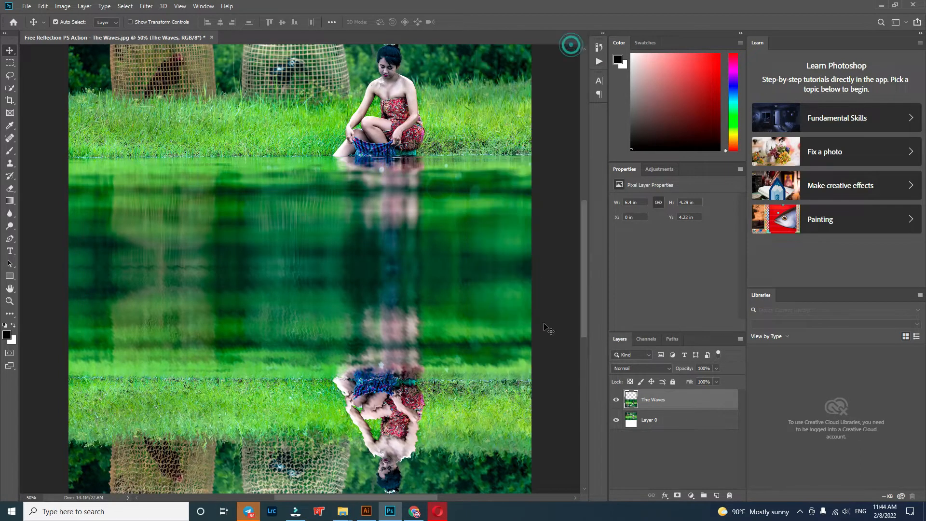
Step: Crop off the white strip, the lower part of the reflection and some upper background, leaving the Waves image about 6.99 in high
key("ctrl+0")
mouse_move(448, 447)
left_mouse_down()
mouse_move(442, 349)
mouse_move(441, 453)
mouse_move(447, 404)
mouse_move(446, 440)
left_mouse_up()
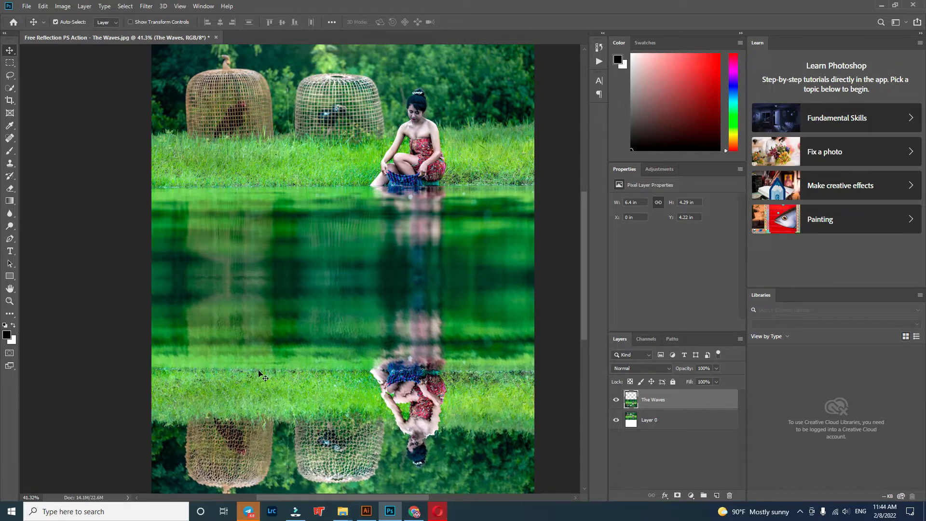
scroll(259, 374, "down", 5)
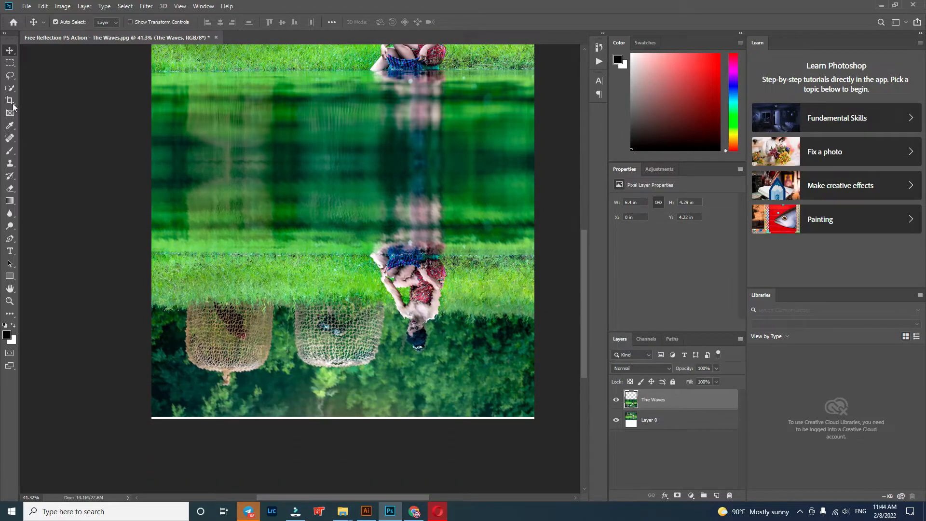
left_click(11, 101)
left_click_drag(344, 419, 352, 391)
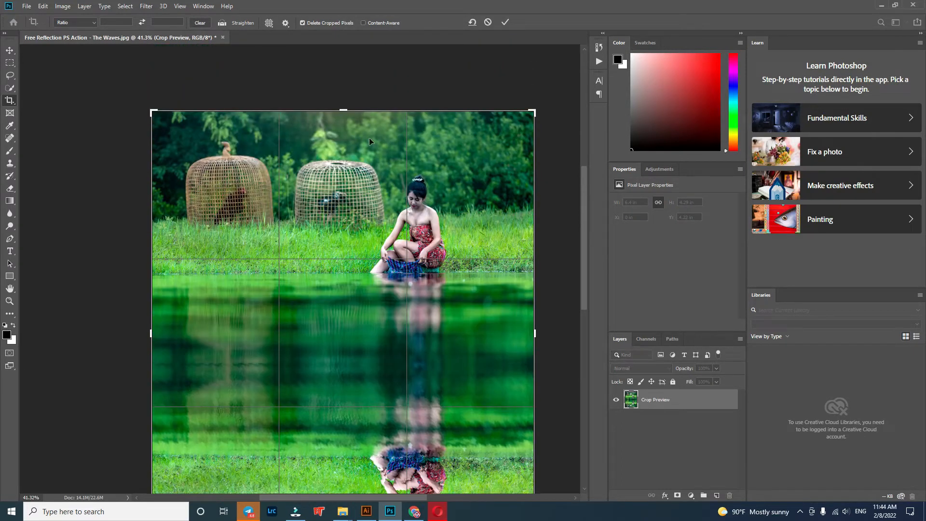
left_click_drag(346, 111, 346, 125)
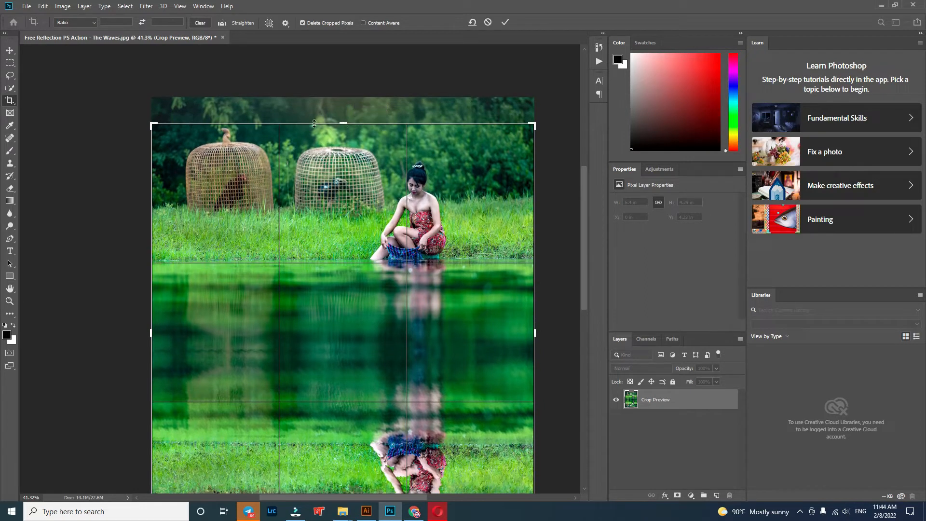
left_click(10, 51)
scroll(224, 313, "down", 2)
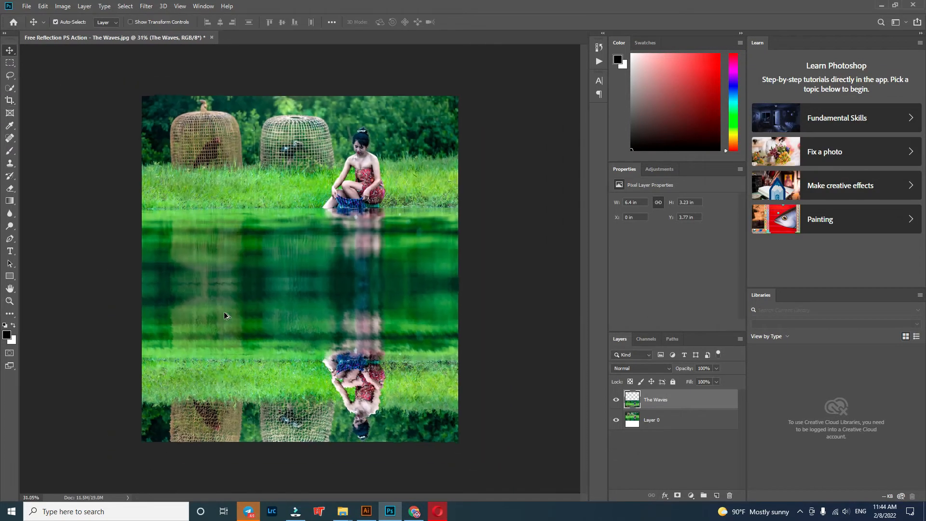
Step: Save the Waves result as a JPEG named Free Reflection PS Action - The Waves at quality 12, replacing the existing file
left_click(28, 6)
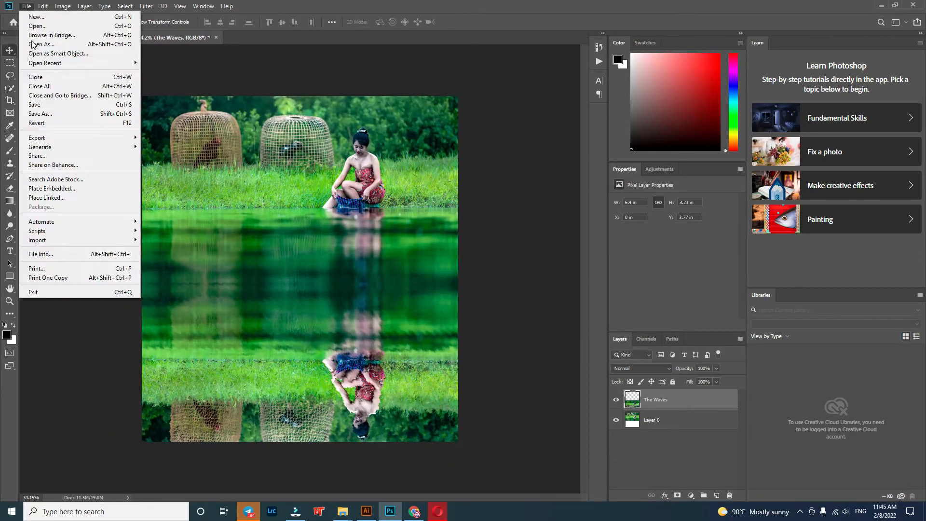
left_click(48, 121)
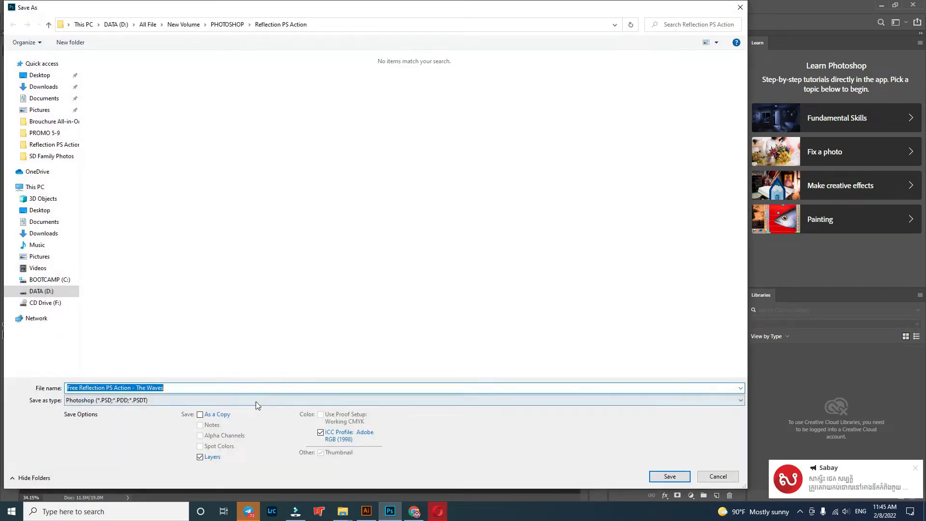
left_click(256, 400)
left_click(149, 307)
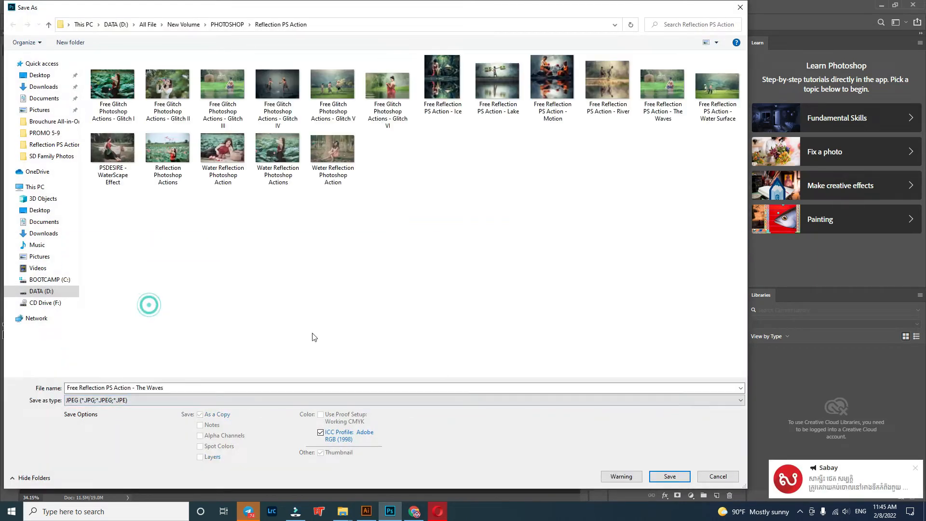
left_click(671, 477)
left_click(488, 256)
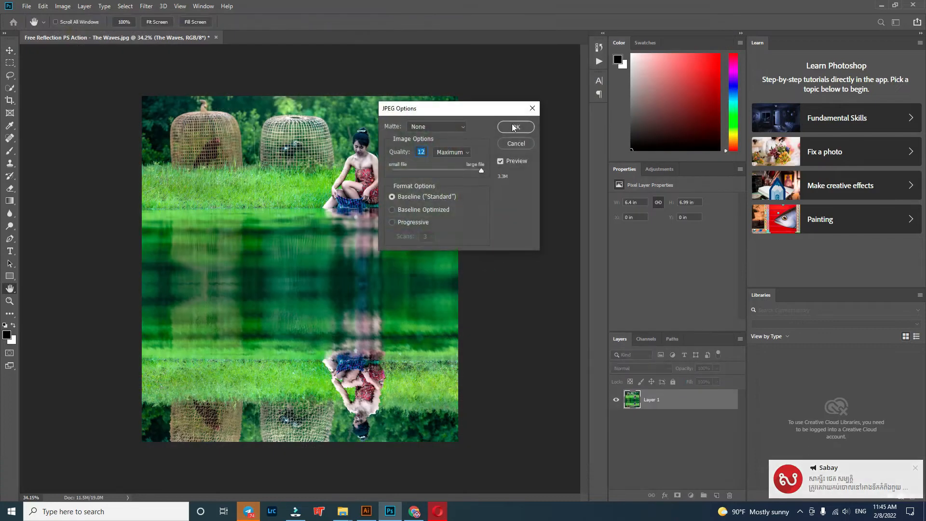
left_click(515, 126)
Step: Close the Waves document without saving and open the photo Free Reflection PS Action - Water Surface.jpg with its existing Camera Raw settings
left_click(216, 38)
left_click(471, 189)
left_click(344, 509)
left_click(291, 472)
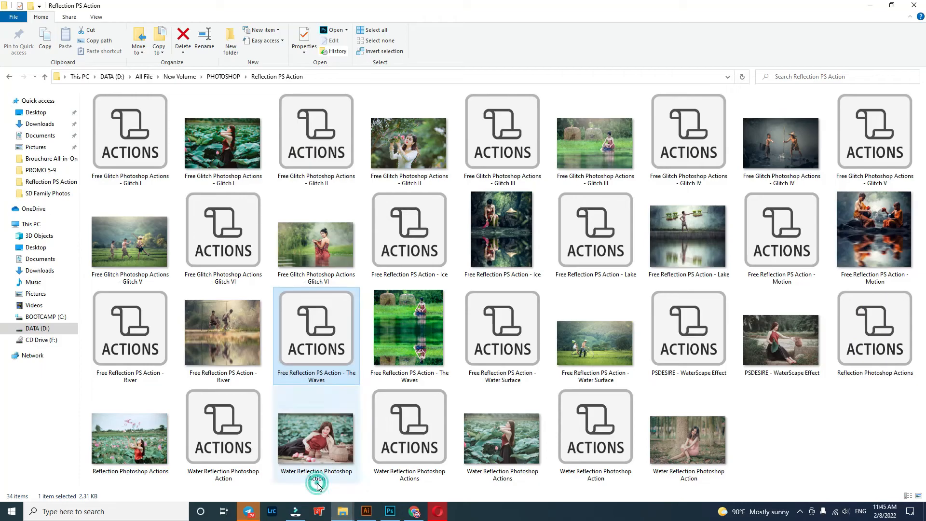
left_click_drag(591, 348, 562, 436)
left_click_drag(575, 196, 560, 196)
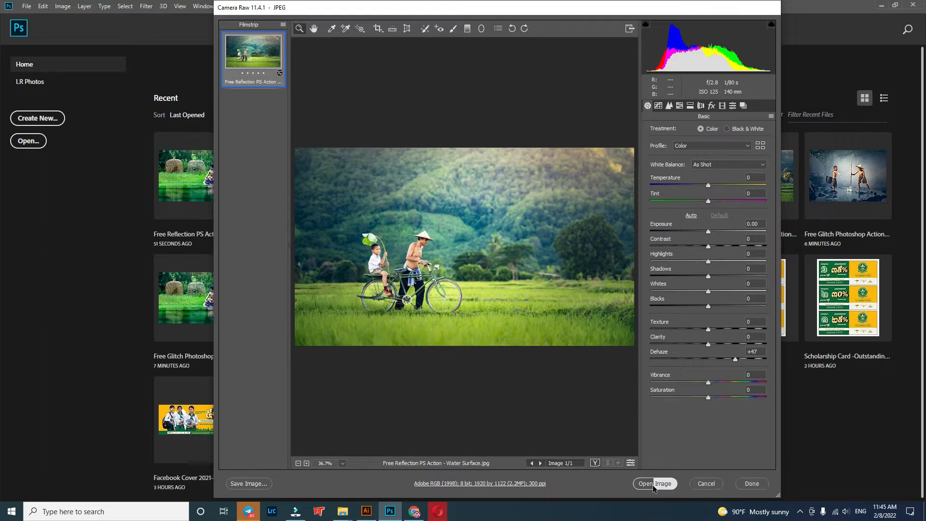
left_click(653, 484)
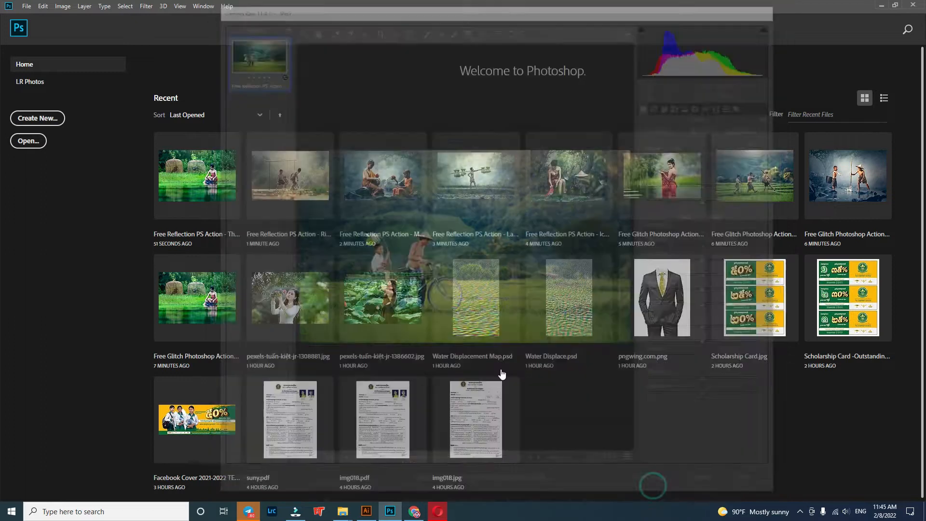
Step: Load the Free Reflection PS Action - Water Surface action set and play the Water Surface action on the bicycle photo
left_click(598, 61)
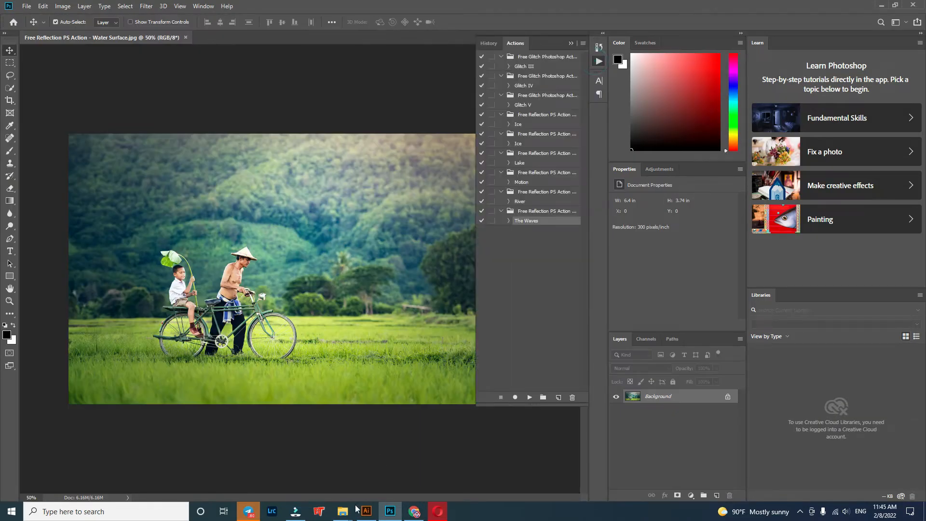
mouse_move(344, 511)
left_click(321, 471)
double_click(509, 341)
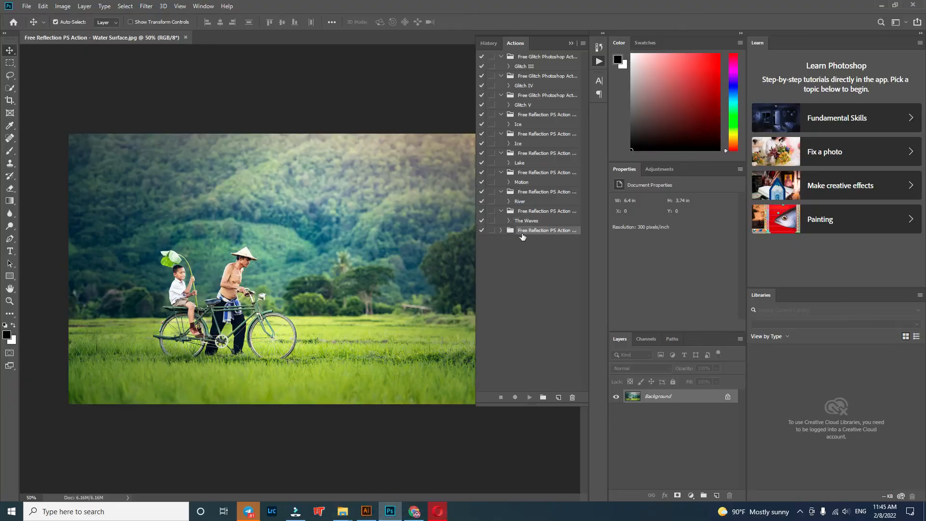
left_click(502, 231)
left_click(520, 240)
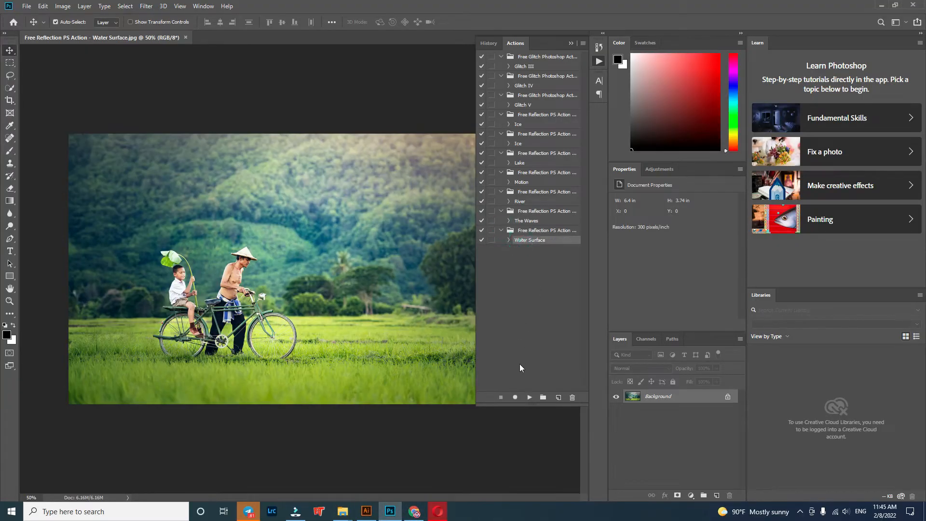
left_click(531, 397)
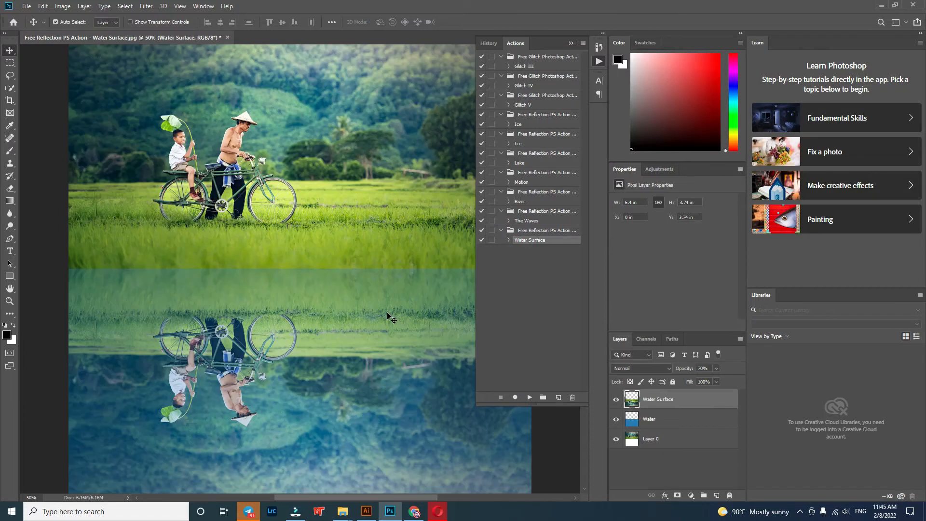
left_click(570, 41)
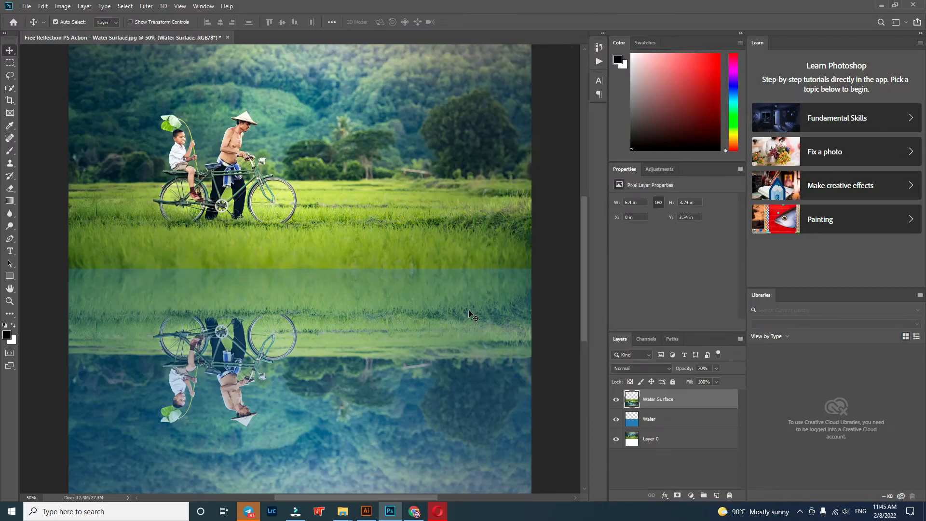
Step: Move the Water Surface reflection layer straight up to about Y 3.11 in, so the mirrored bicycle starts at the grass edge
key("ctrl+0")
left_click_drag(429, 406, 444, 438)
left_click_drag(363, 399, 362, 348)
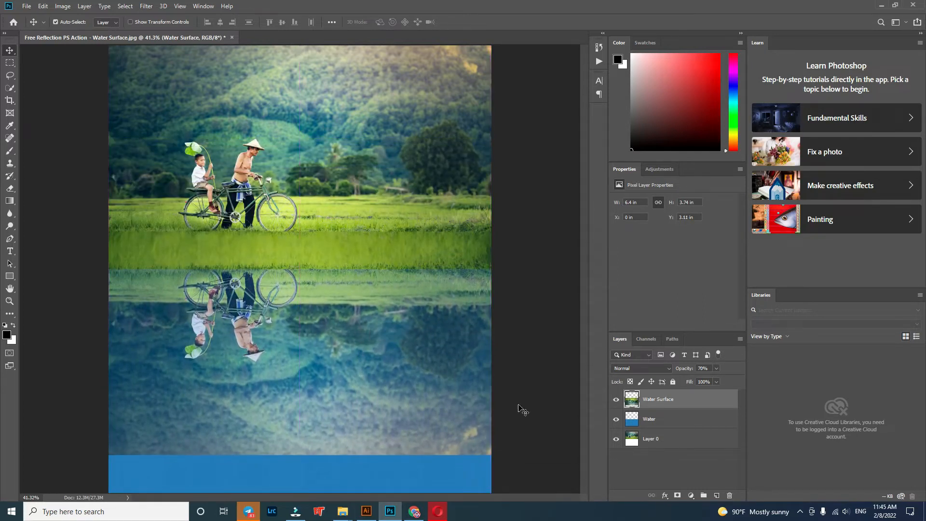
left_click(519, 406)
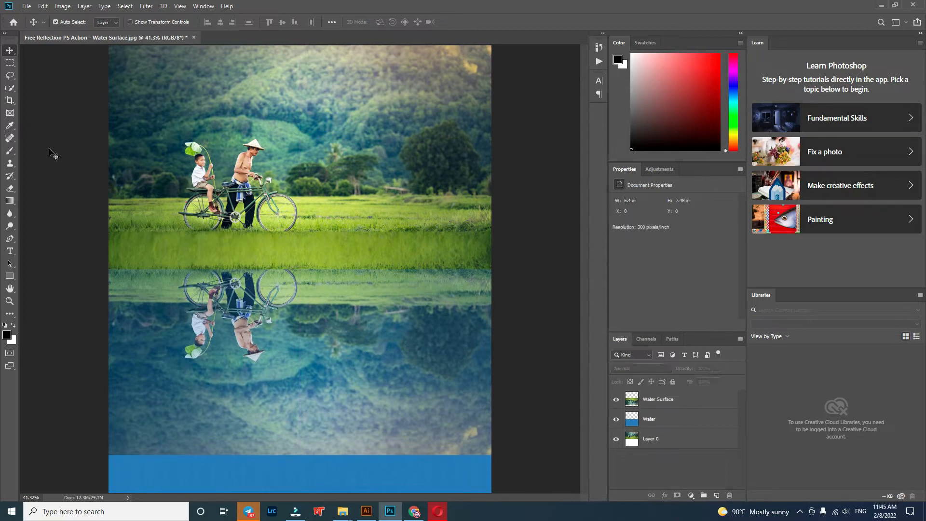
Step: Crop off the plain blue strip and the lower part of the reflection, leaving the image about 5.61 in high
left_click(14, 102)
left_click_drag(299, 492, 300, 435)
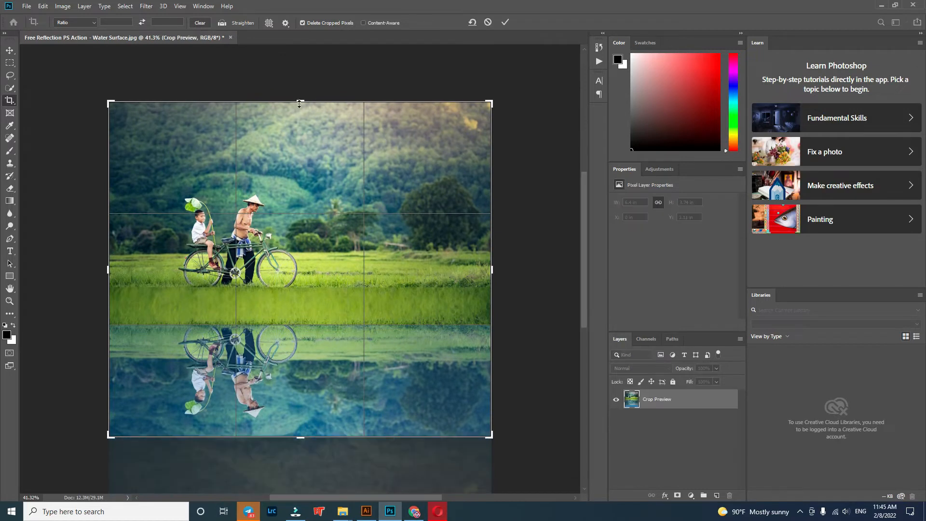
left_click(15, 51)
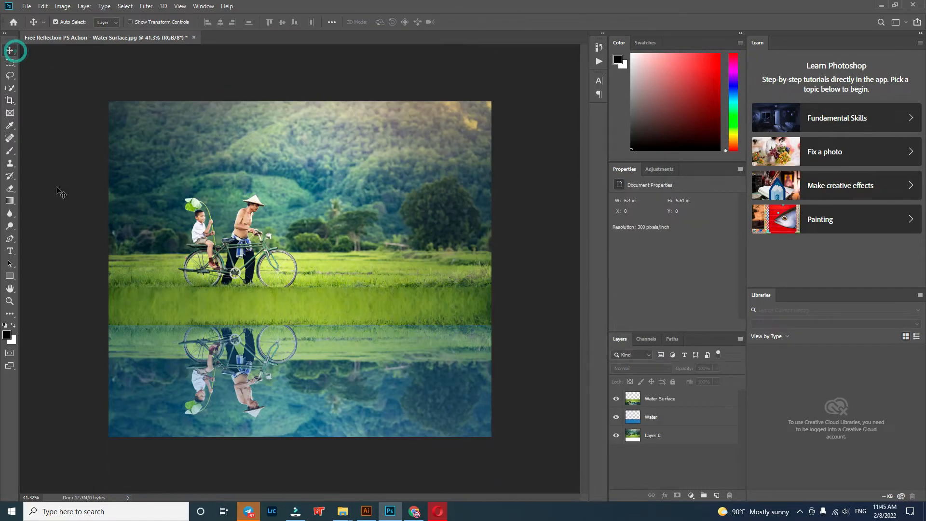
Step: Save the bicycle result as a JPEG named Free Reflection PS Action - Water Surface at quality 12, replacing the existing file
left_click(27, 6)
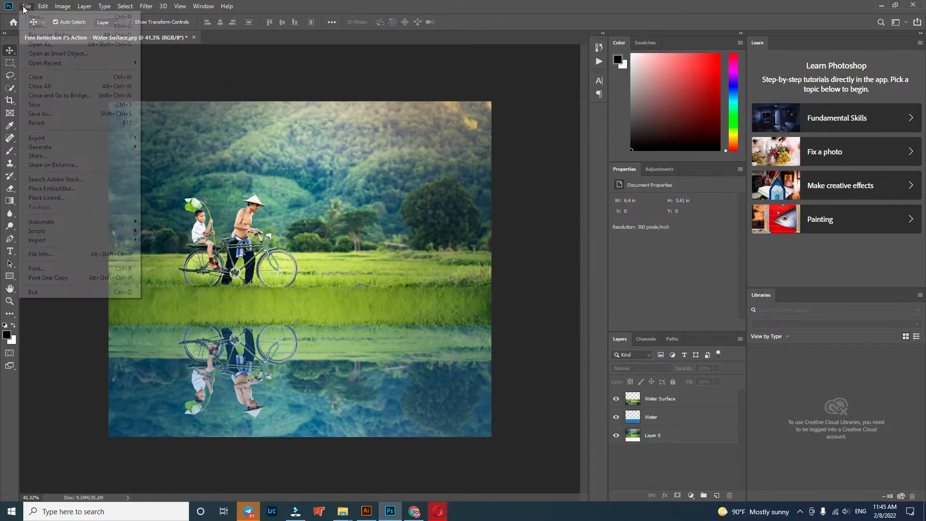
left_click(37, 114)
left_click(96, 400)
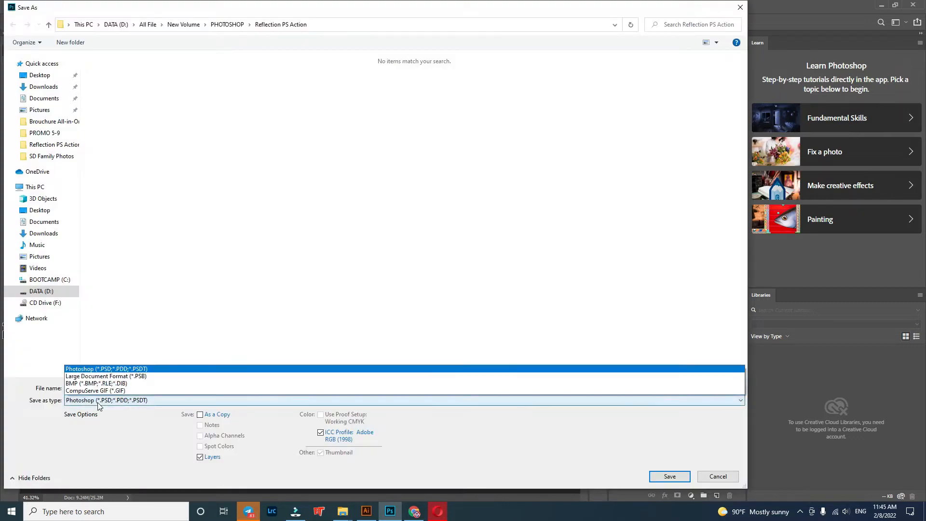
left_click(111, 311)
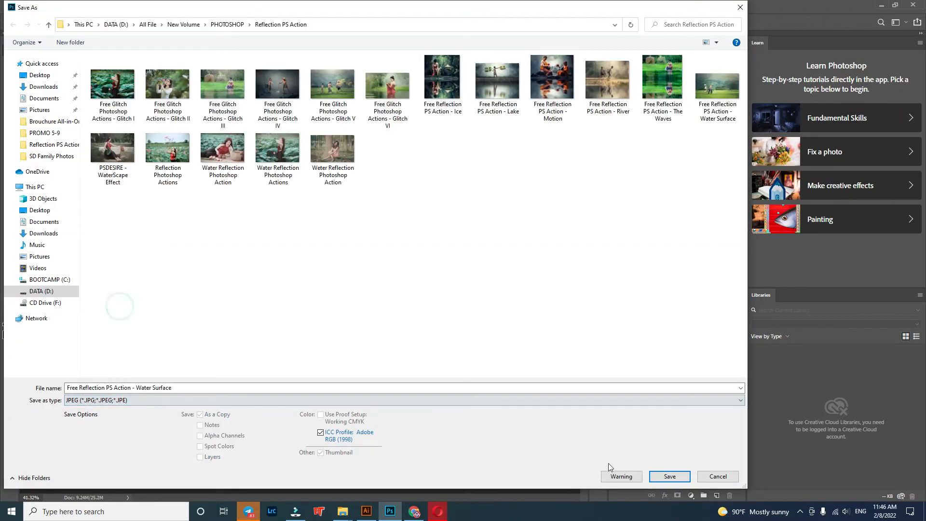
left_click(669, 476)
left_click(485, 256)
left_click(516, 128)
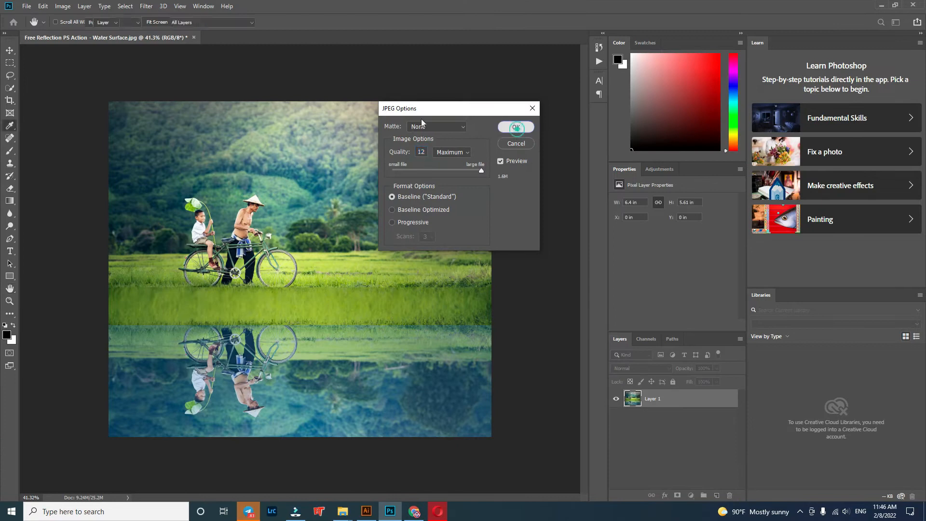
Step: Close the Water Surface document without saving and open the photo PSDESIRE - WaterScape Effect.jpg with its existing Camera Raw settings
left_click(194, 37)
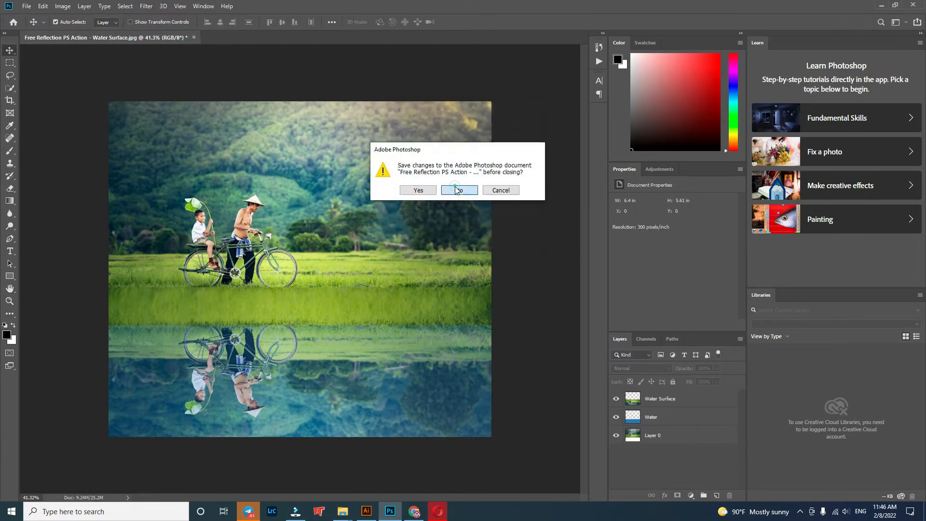
left_click(457, 190)
mouse_move(342, 511)
left_click(294, 441)
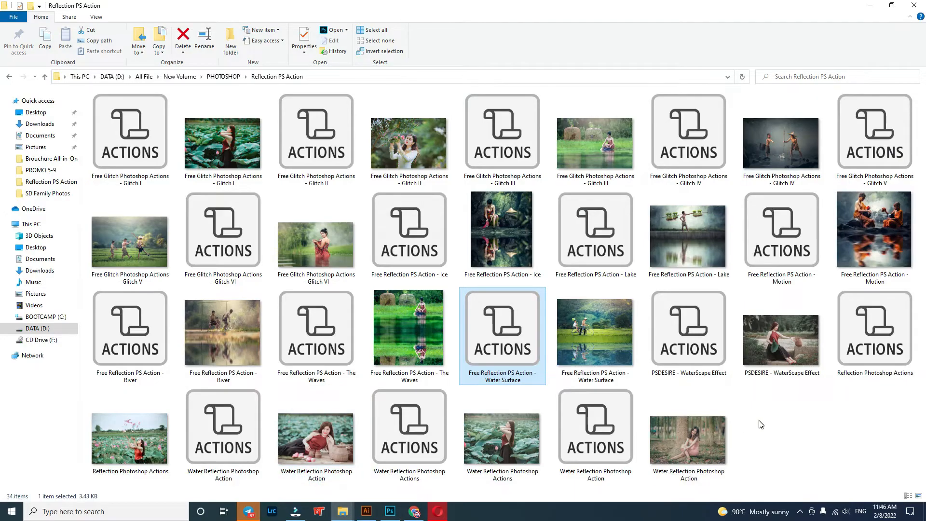
left_click_drag(784, 343, 581, 427)
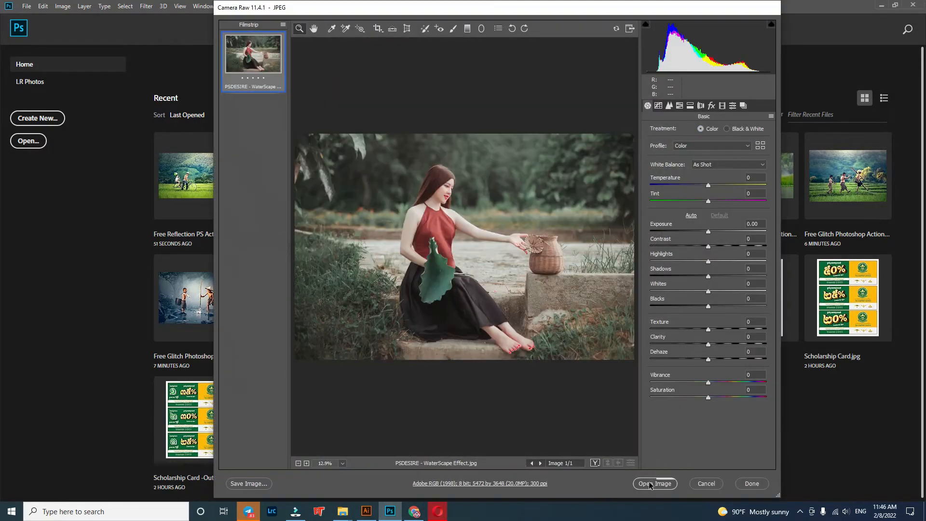
left_click(660, 483)
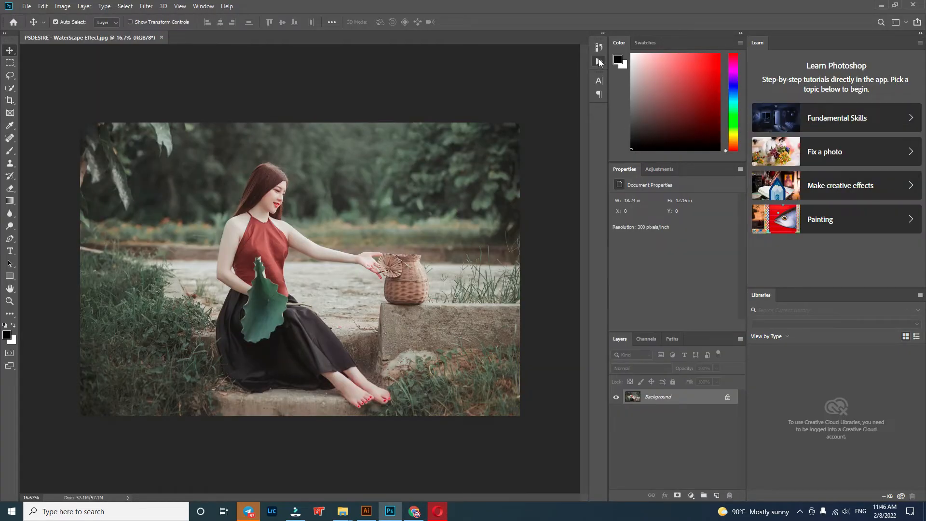
Step: Load the PSDESIRE - WaterScape Effect action file, play its Water Reflection & Ripples action on the photo, and cancel the requested save
left_click(599, 61)
left_click(343, 510)
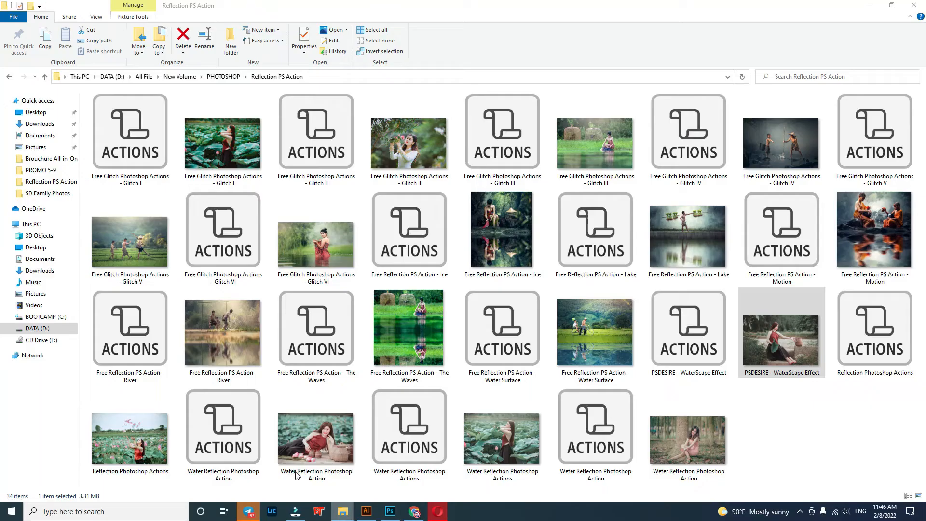
left_click_drag(691, 329, 498, 328)
left_click(502, 250)
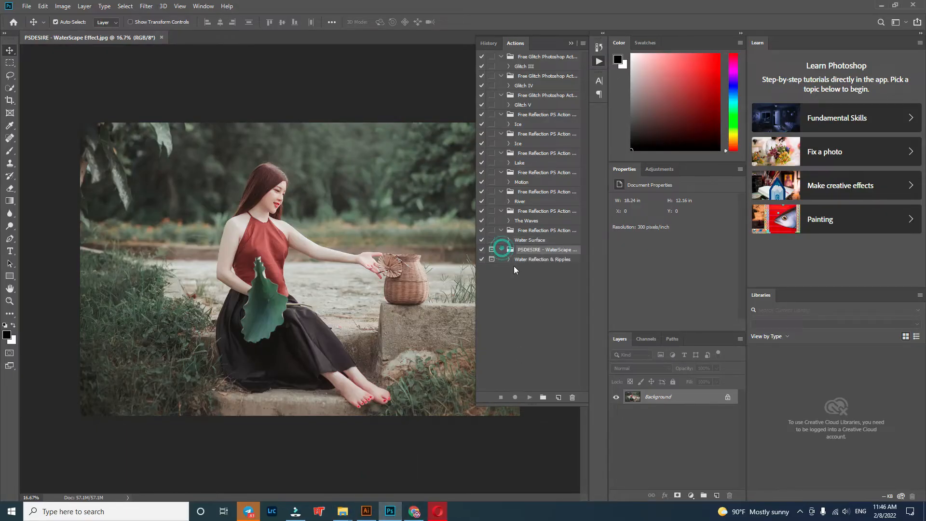
left_click(525, 259)
left_click(529, 397)
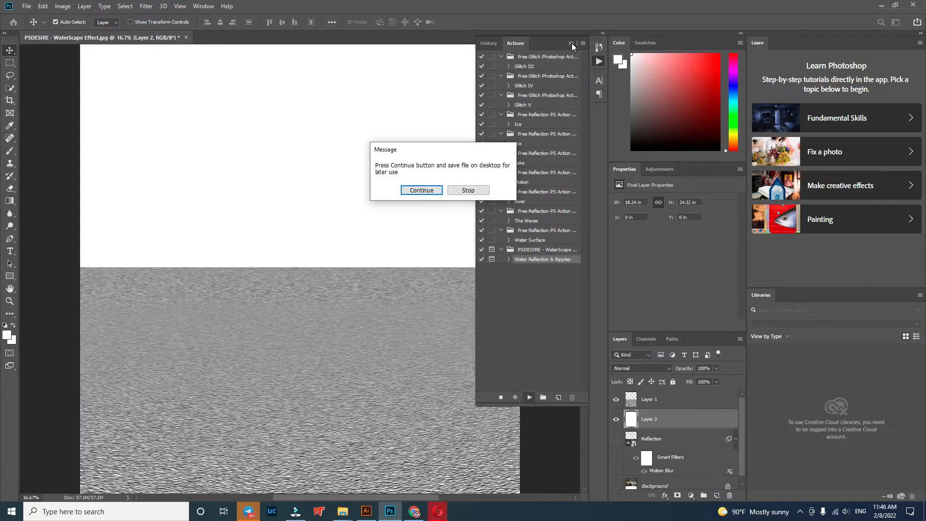
left_click(429, 193)
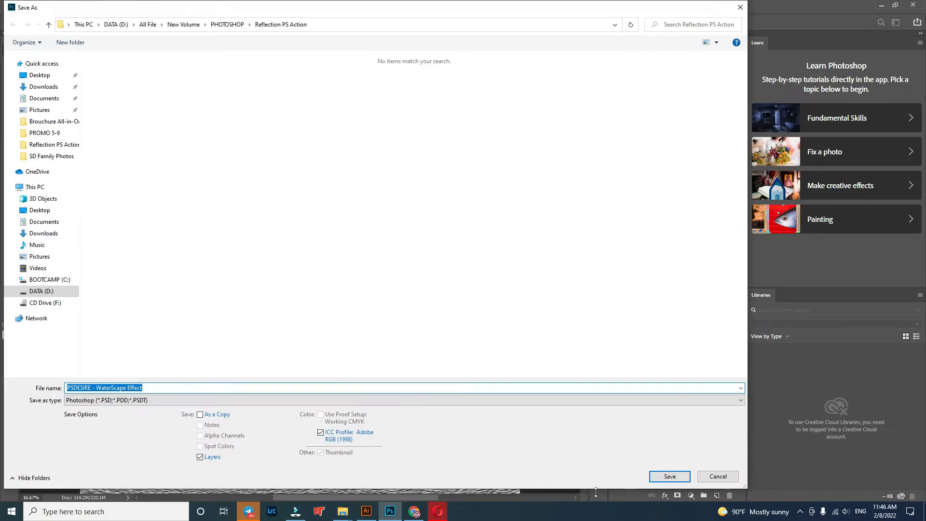
left_click(716, 479)
Step: Delete the PSDESIRE - WaterScape Effect set from the loaded actions
scroll(410, 263, "up", 1)
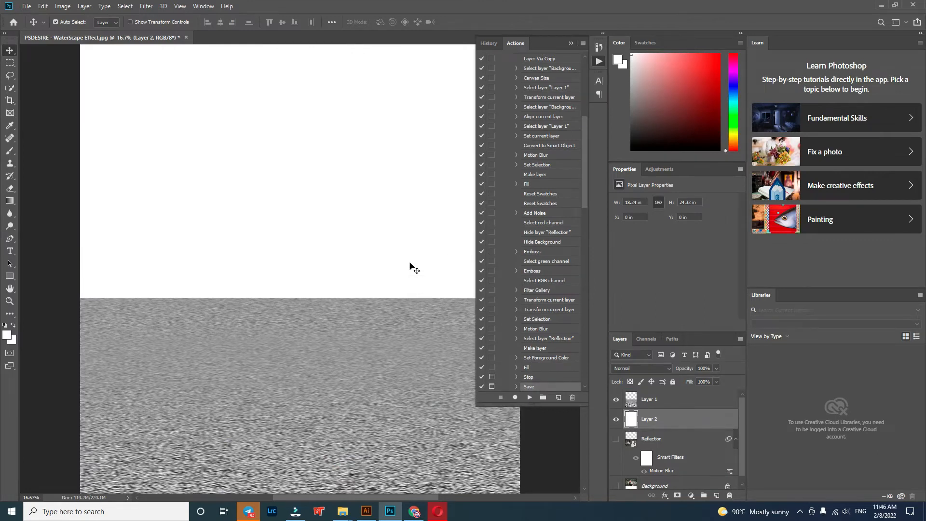
scroll(413, 267, "up", 1)
left_click_drag(585, 170, 592, 150)
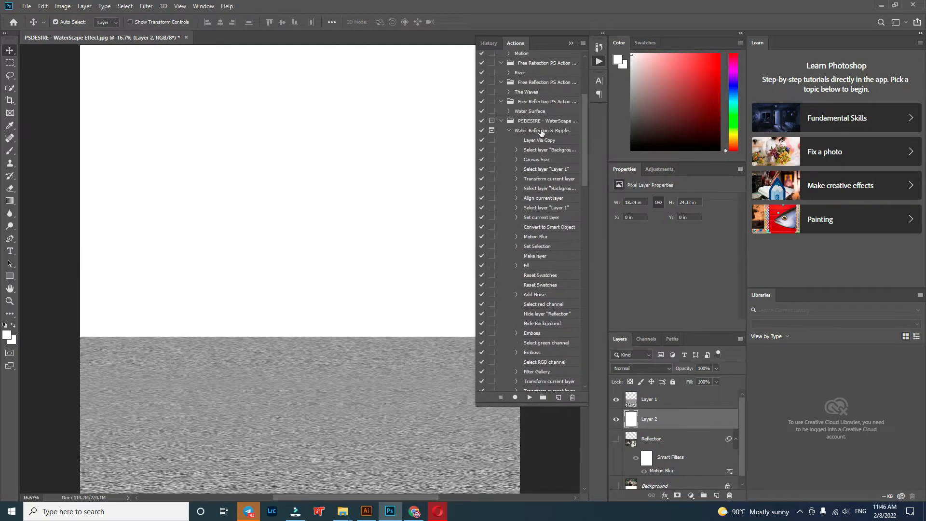
left_click(528, 121)
left_click(573, 397)
left_click(427, 193)
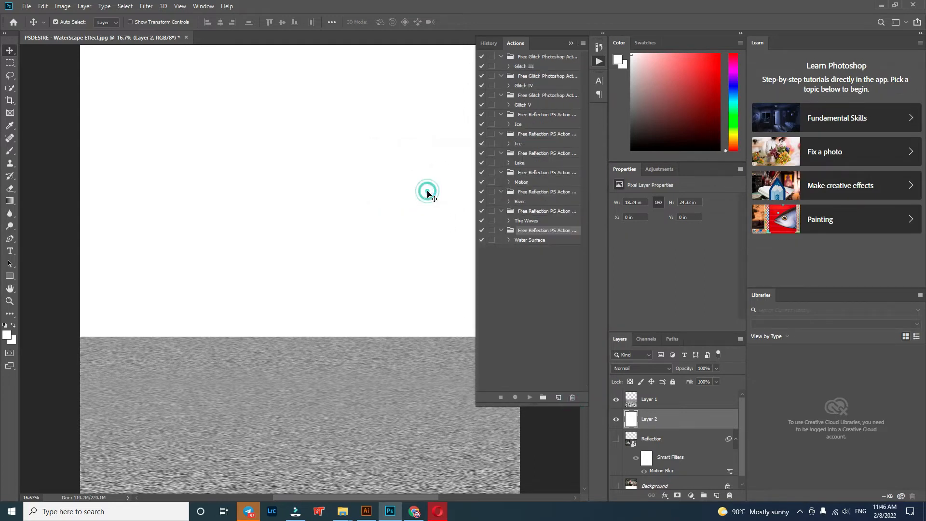
Step: Close the WaterScape Effect document without saving its changes
left_click(572, 43)
left_click_drag(348, 424, 323, 291)
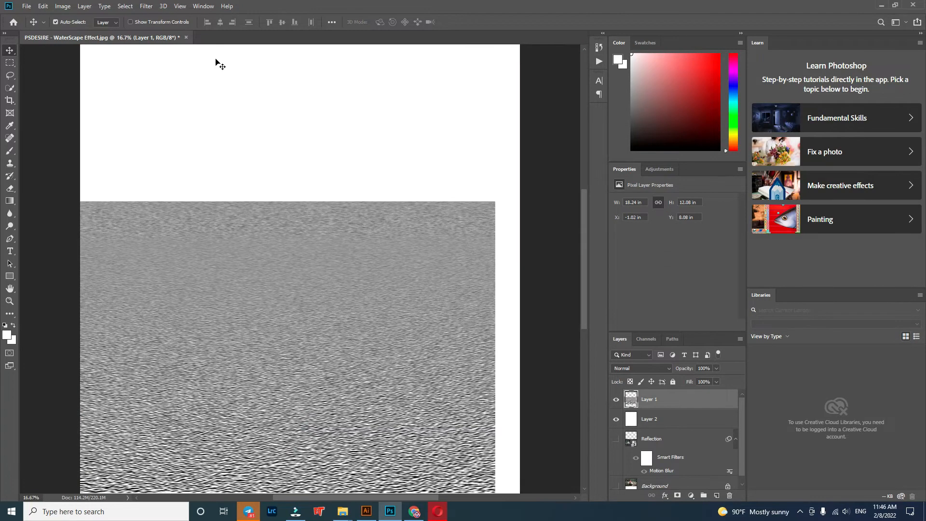
left_click(186, 38)
left_click(459, 189)
Step: Delete the PSDESIRE - WaterScape Effect action file from the Reflection PS Action folder, keeping the photo of the same name
mouse_move(342, 512)
left_click(319, 475)
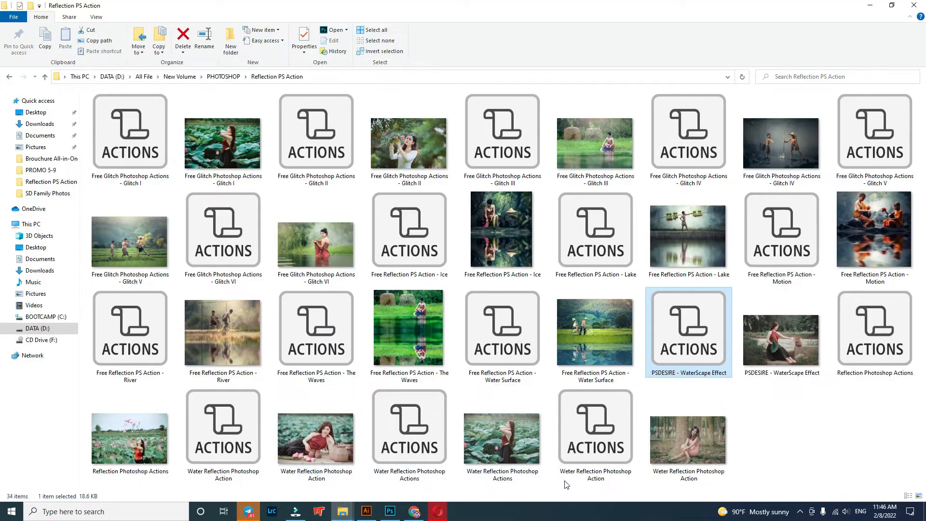
double_click(678, 351)
key("Delete")
Step: Open the photo PSDESIRE - WaterScape Effect.jpg in Photoshop with Camera Raw Dehaze set to +63
left_click_drag(710, 366, 568, 429)
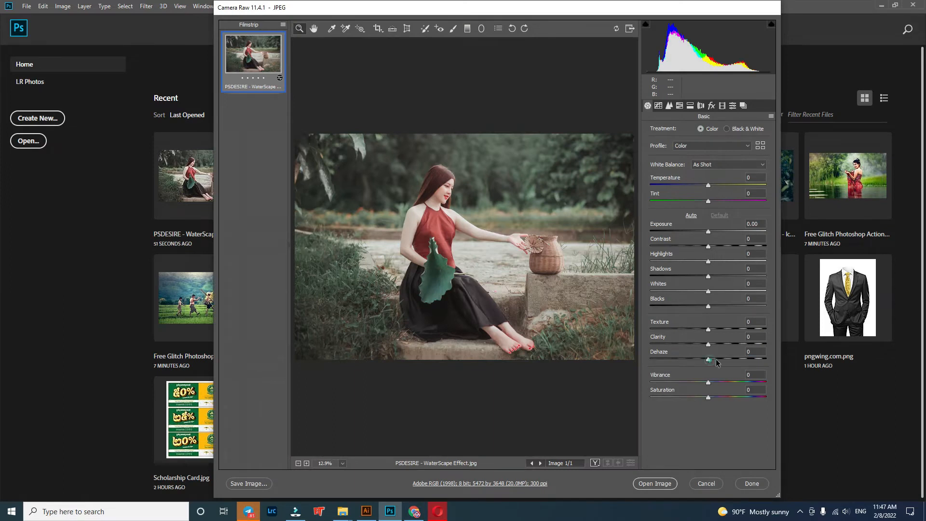
left_click_drag(717, 361, 749, 362)
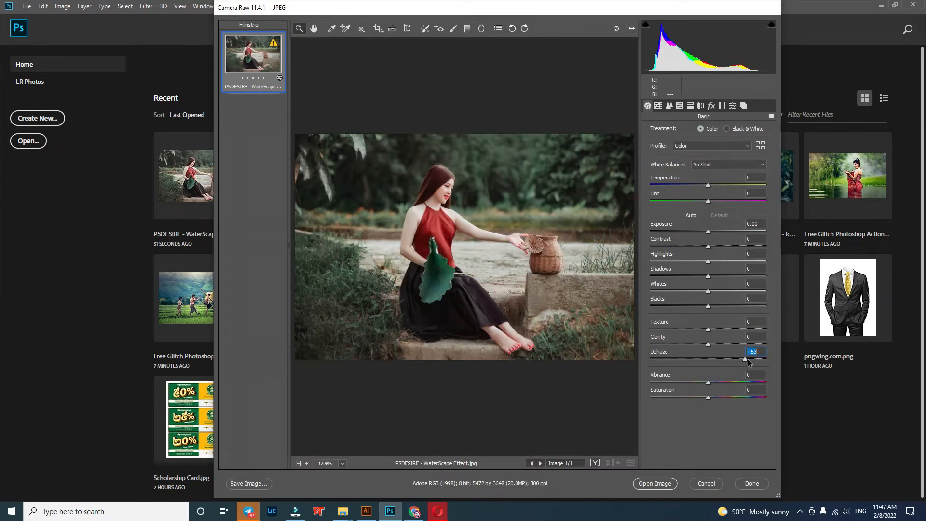
left_click(664, 483)
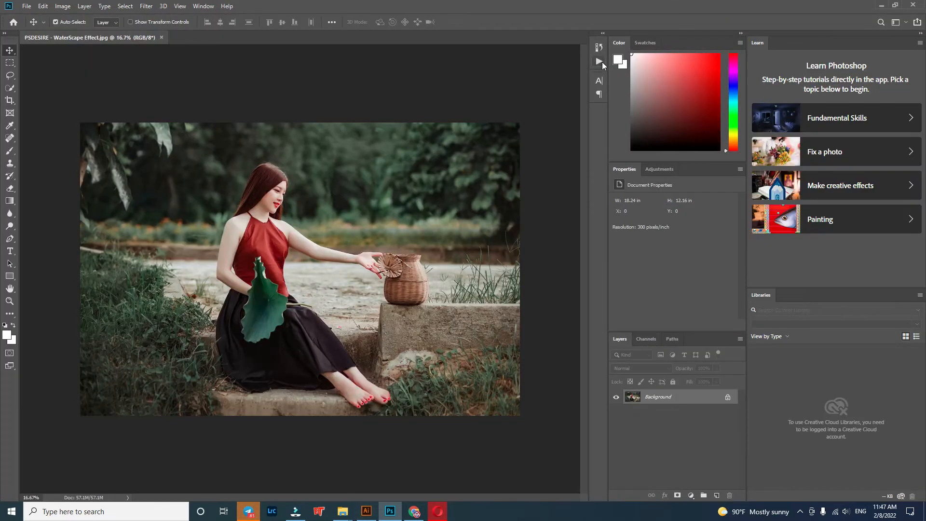
Step: Load the Reflection Photoshop Actions file from the Reflection PS Action folder into Photoshop's actions
left_click(599, 61)
mouse_move(344, 516)
left_click(324, 481)
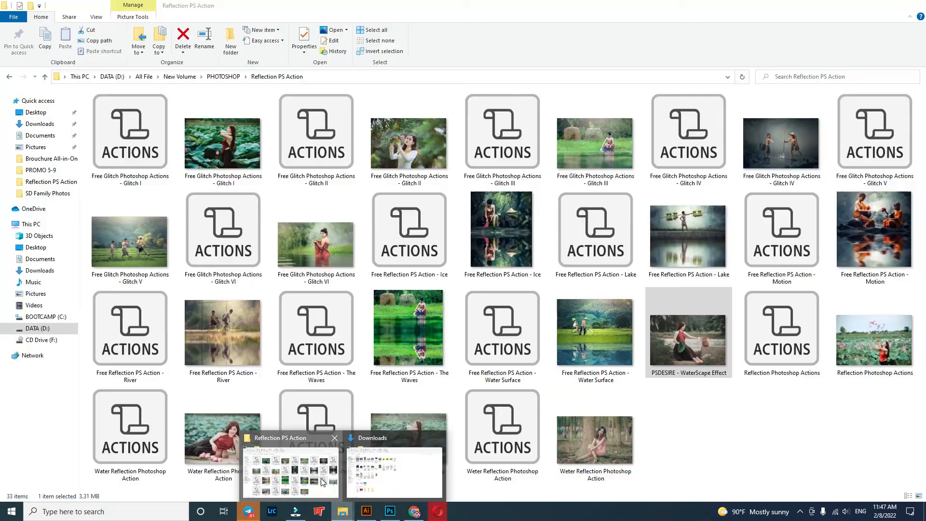
left_click(797, 347)
left_click_drag(797, 347, 532, 316)
left_click(501, 250)
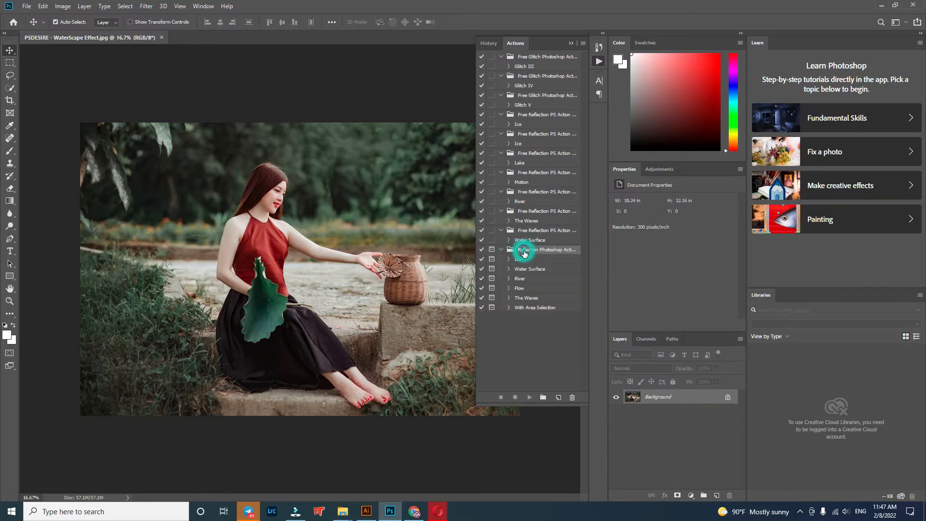
Step: Play the Flow action of the Reflection Photoshop Actions set on the photo and dismiss its completion message
left_click(515, 260)
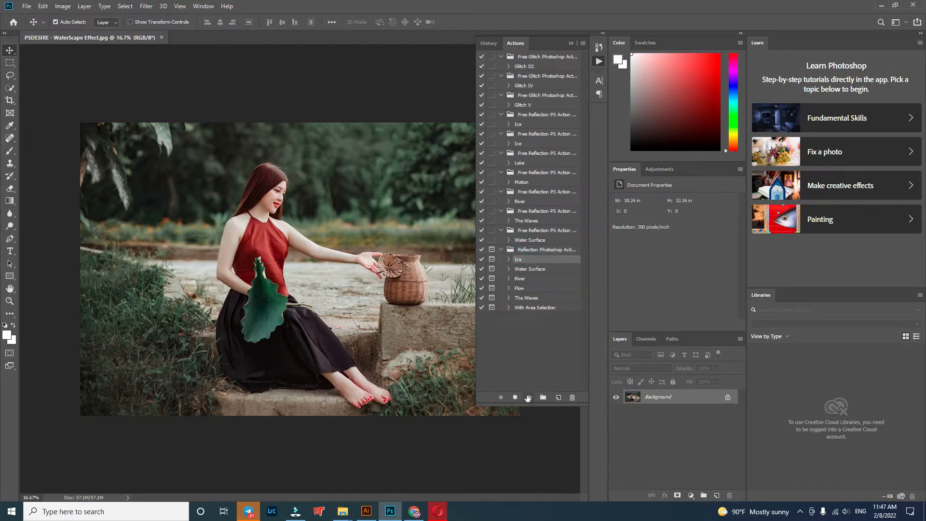
left_click(524, 309)
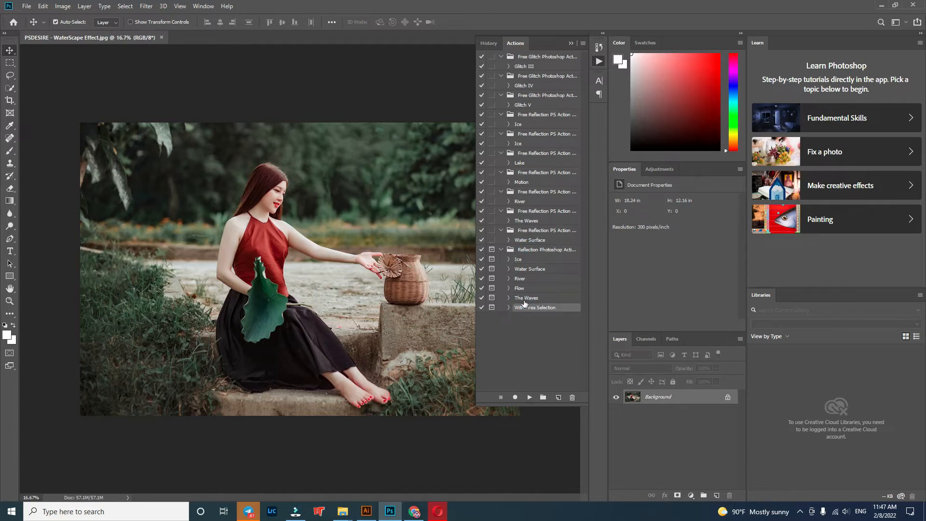
left_click(524, 298)
left_click(519, 288)
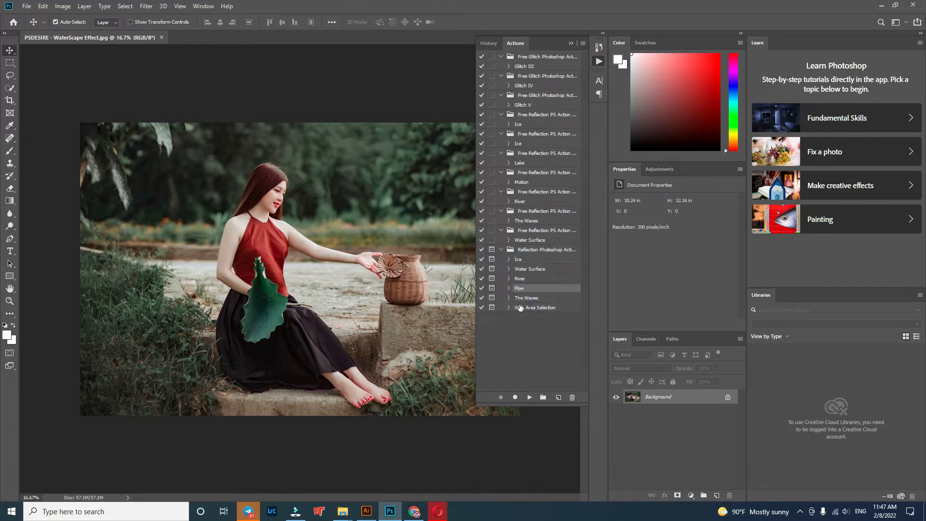
left_click(530, 398)
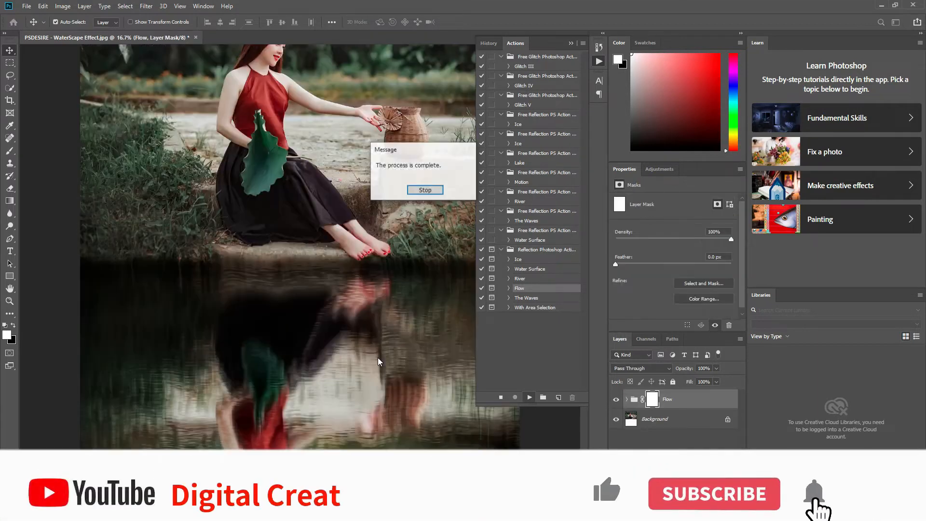
left_click(426, 190)
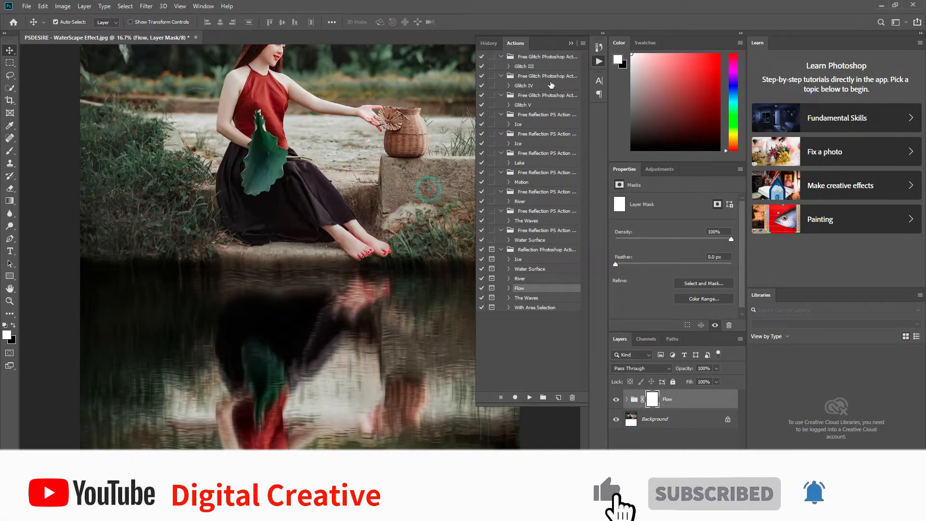
left_click(571, 44)
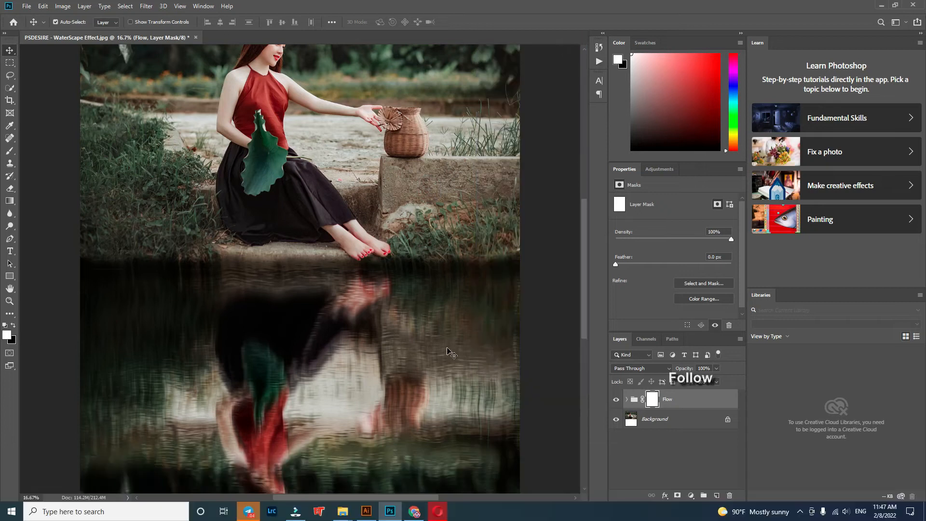
Step: Move the Texture layer of the Flow group slightly down and to the right, to about X 0.48 in, Y 12.87 in
scroll(449, 353, "up", 2)
scroll(449, 350, "down", 3)
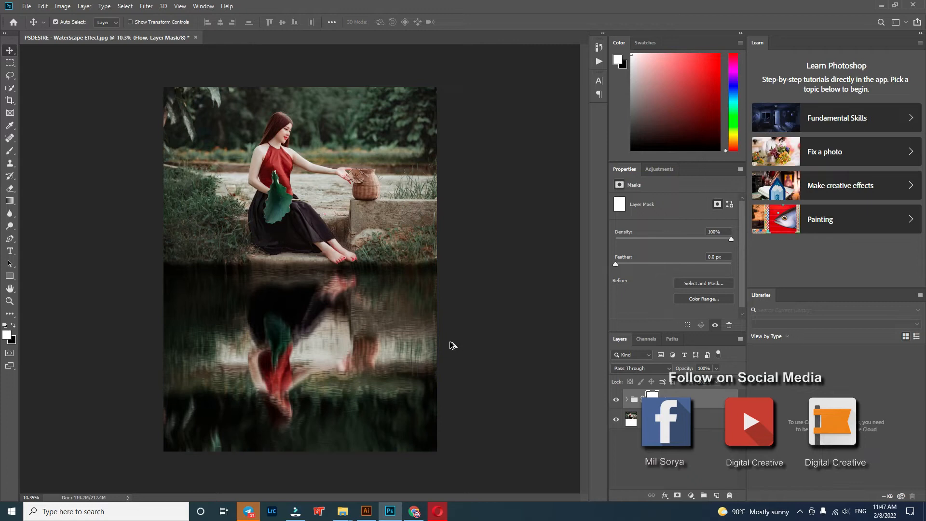
left_click_drag(320, 329, 326, 347)
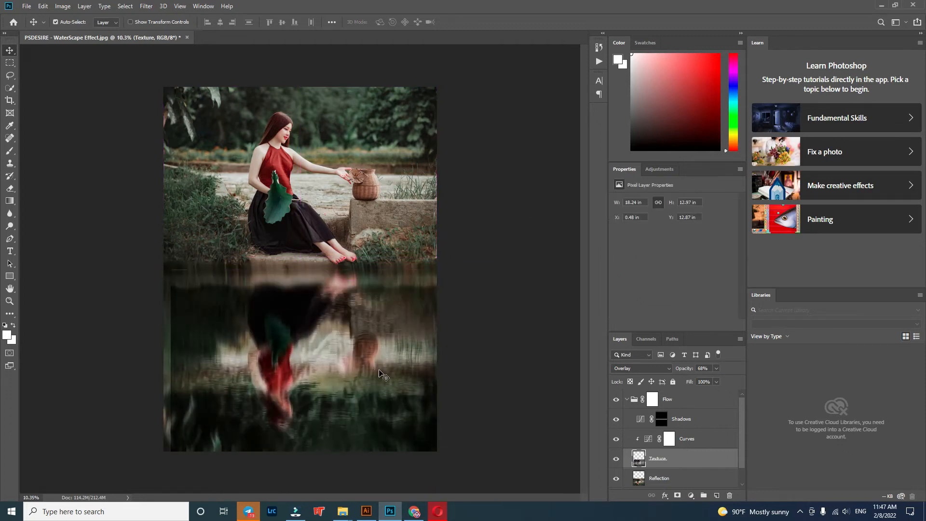
key("Delete")
mouse_move(352, 378)
left_mouse_down()
mouse_move(354, 341)
mouse_move(352, 393)
left_mouse_up()
key("ctrl+z")
key("ctrl+z")
Step: Crop a thin strip off the lower end of the reflection, keeping the full image width
left_click(28, 10)
left_click(93, 395)
left_click(9, 101)
left_click_drag(302, 452, 303, 440)
left_click(10, 50)
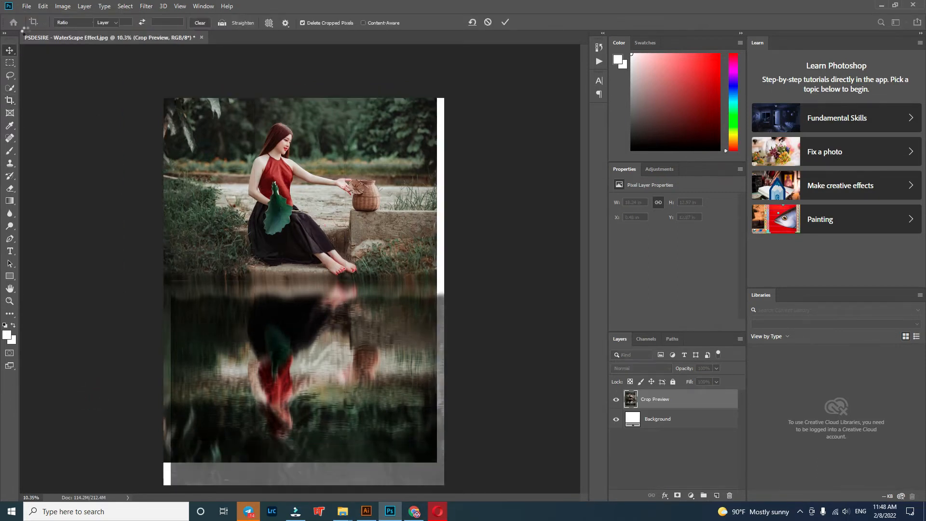
Step: Save the reflected image as a JPEG named PSDESIRE - WaterScape Effect, replacing the existing file
left_click(26, 6)
left_click(49, 113)
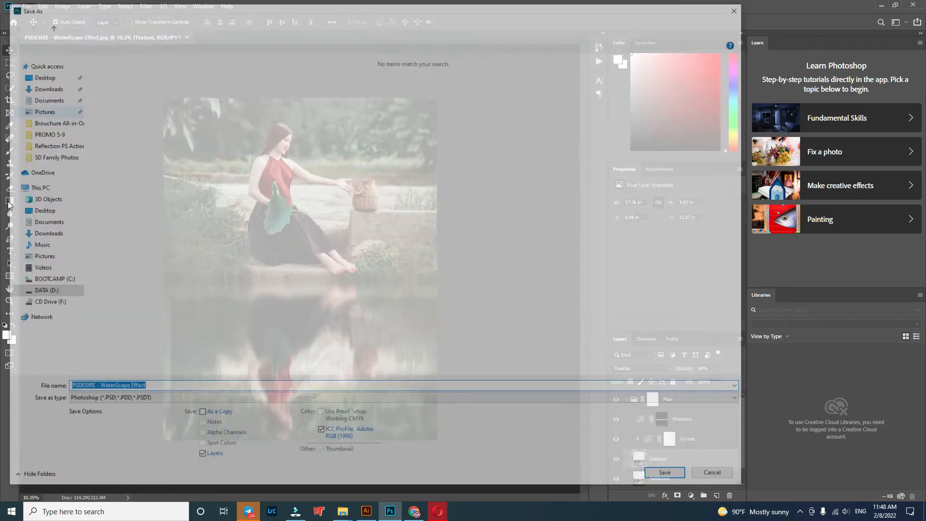
left_click(104, 400)
left_click(128, 304)
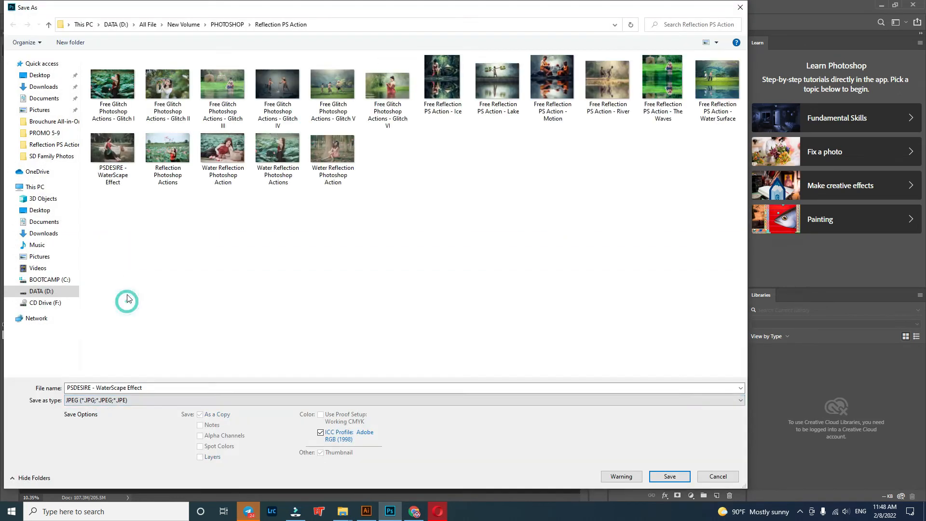
left_click(671, 477)
left_click(482, 257)
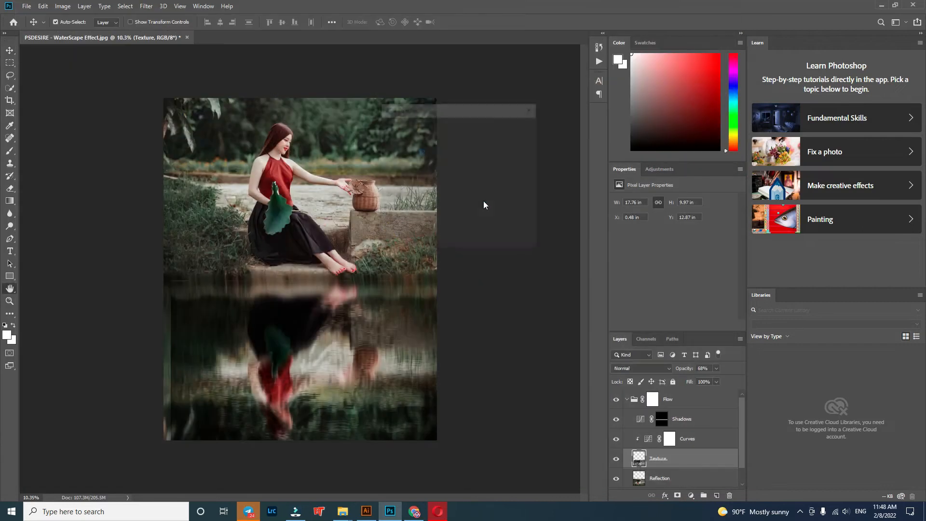
left_click(511, 128)
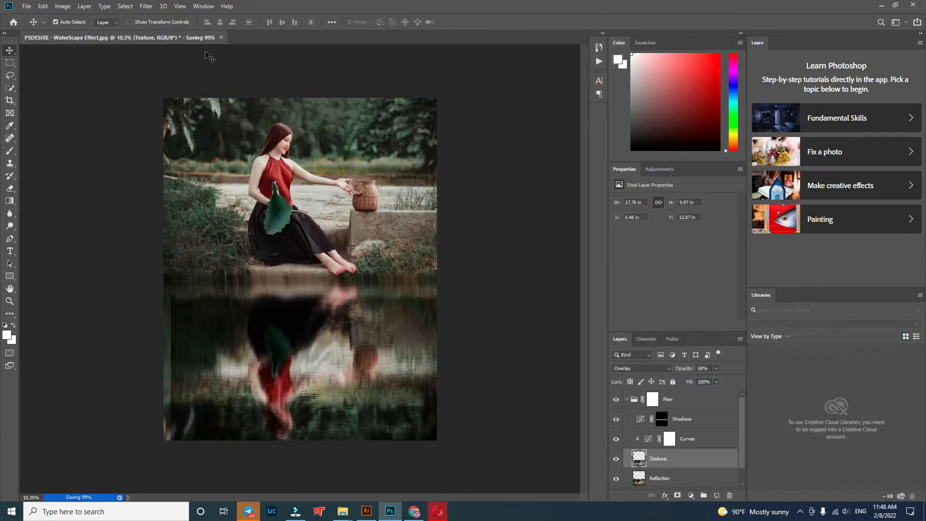
Step: Close the WaterScape Effect document without saving and switch to the Reflection PS Action folder
left_click(187, 38)
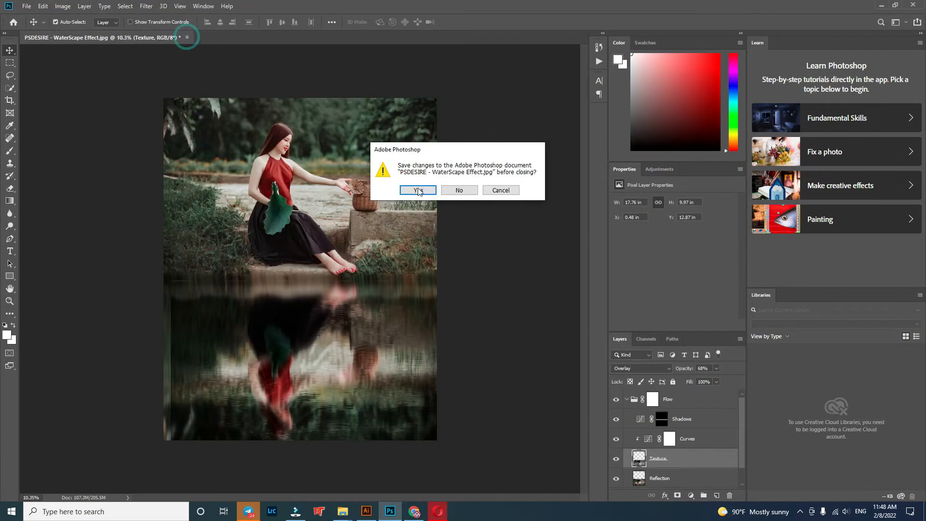
left_click(461, 191)
left_click(882, 5)
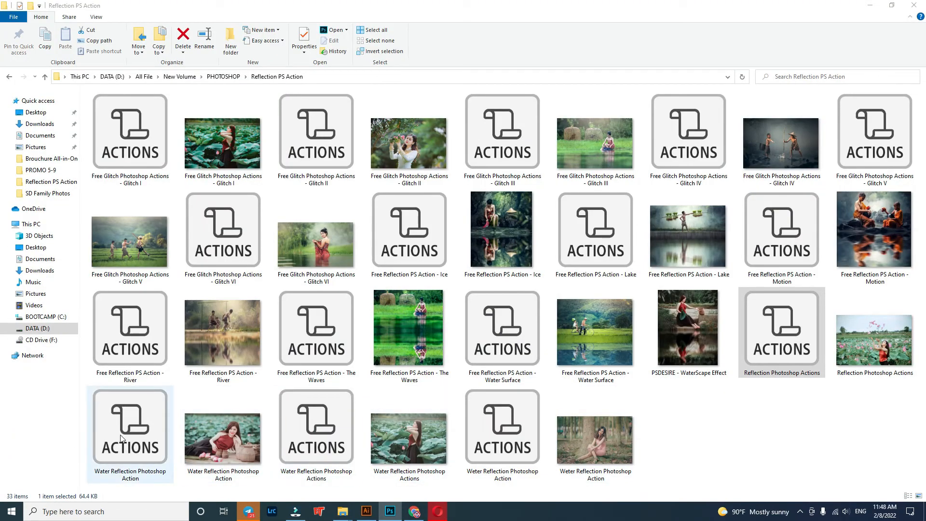
Step: Open the lotus-field photo Reflection Photoshop Actions.jpg in Photoshop with Camera Raw Dehaze set to +66
double_click(872, 334)
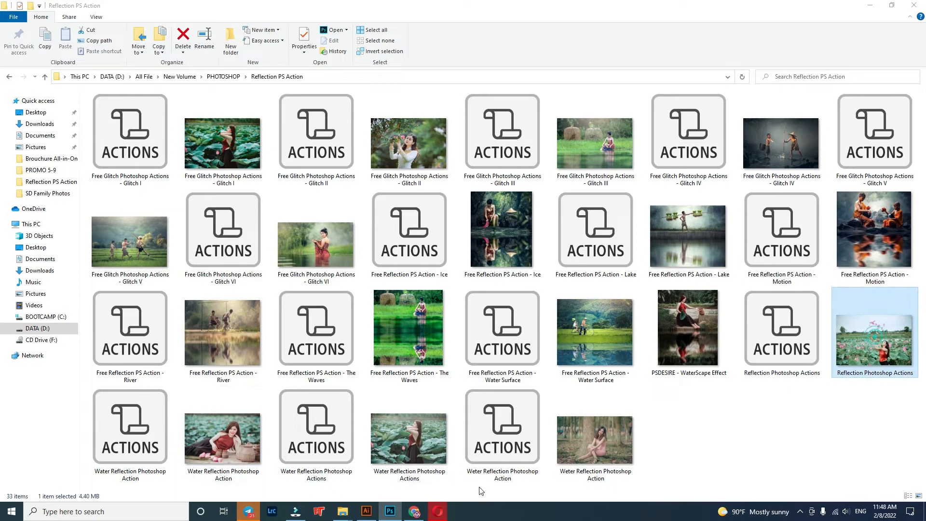
left_click(390, 511)
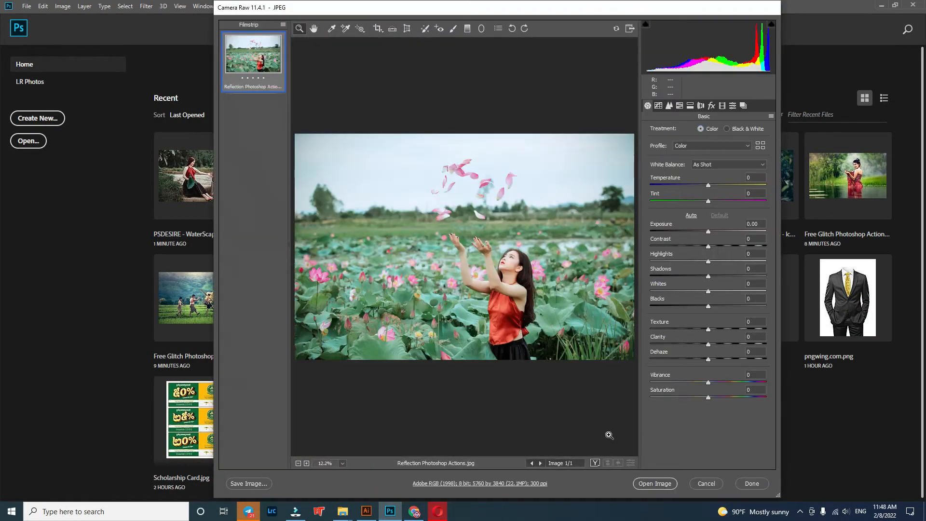
left_click_drag(711, 363, 748, 359)
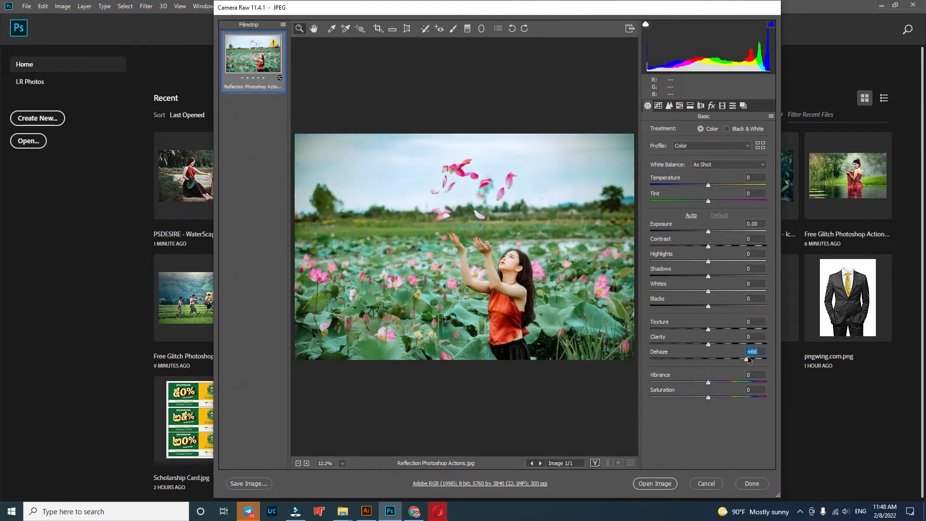
left_click(654, 484)
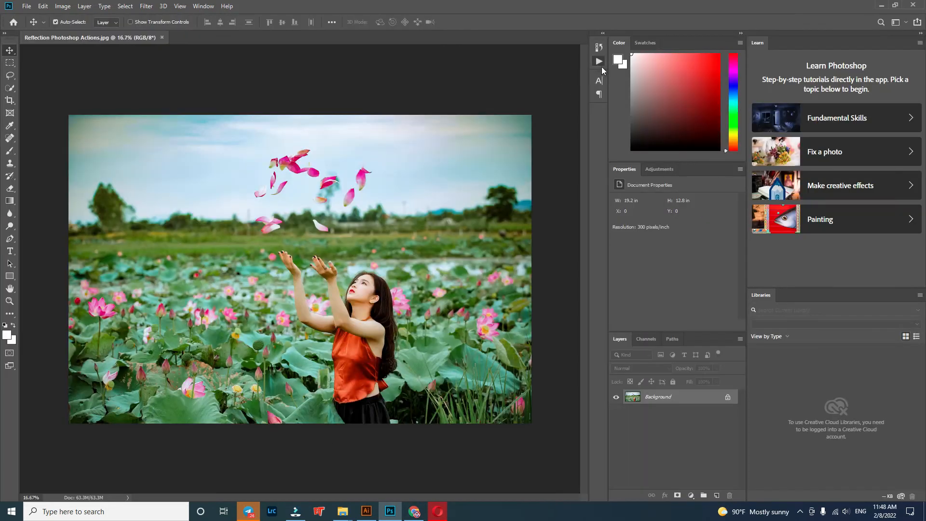
Step: Load the first Water Reflection Photoshop Action file from the Reflection PS Action folder into Photoshop's actions
left_click(599, 61)
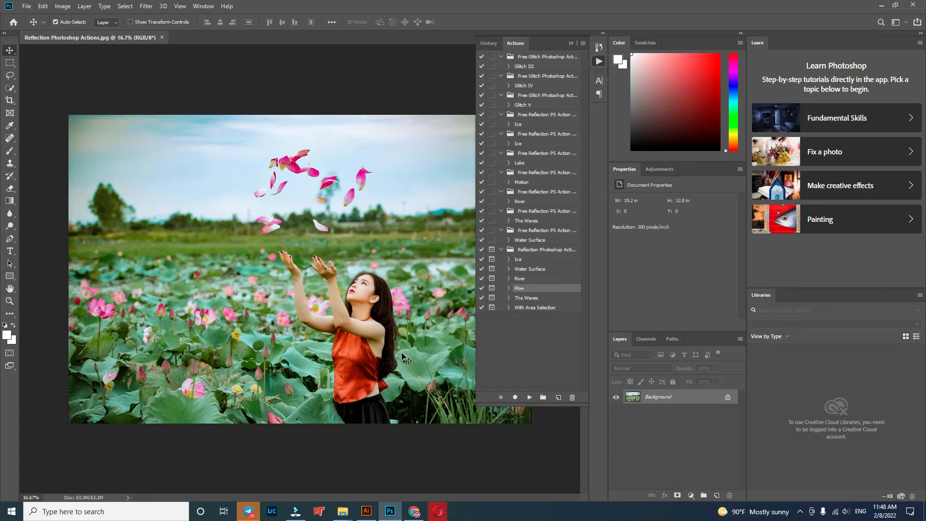
mouse_move(343, 511)
left_click(302, 490)
left_click_drag(130, 429, 496, 387)
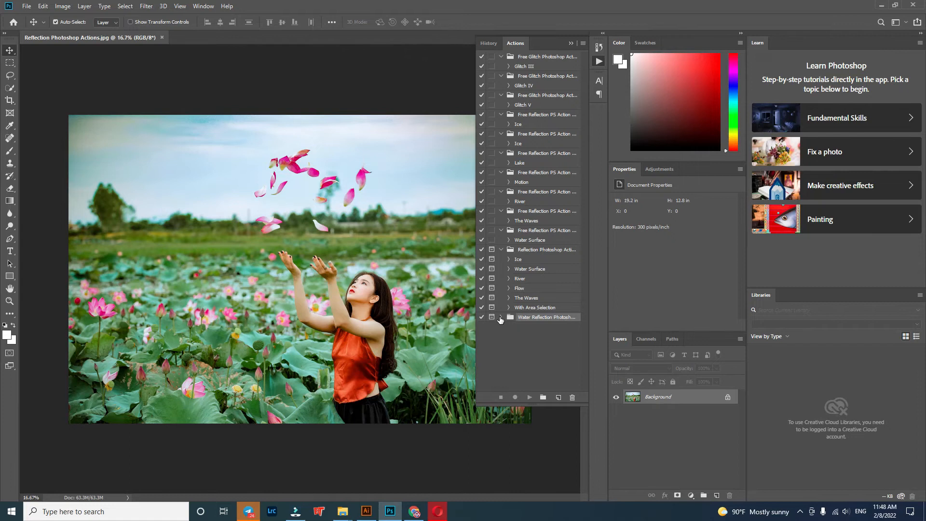
Step: Play the Water Reflection set's Action on the lotus-field photo, accept its Displace settings and cancel choosing a displacement map
left_click(520, 328)
left_click(528, 397)
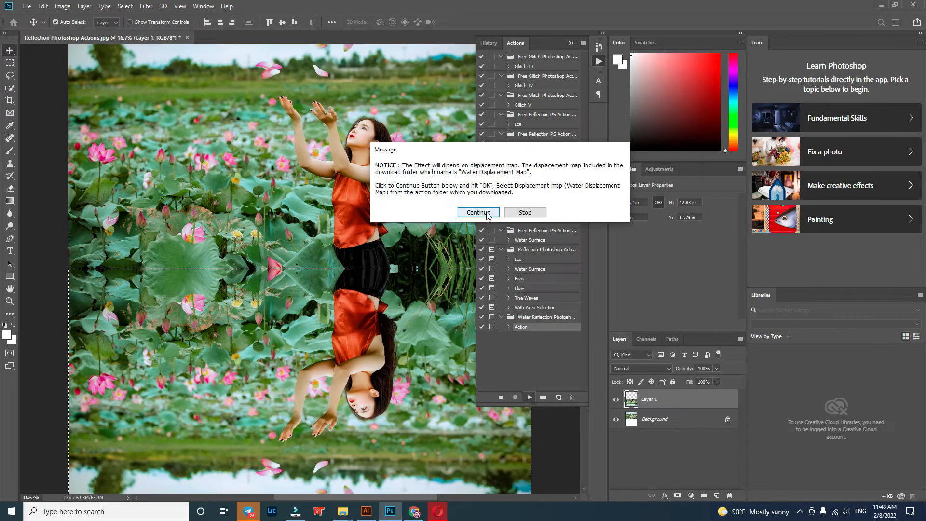
left_click(488, 215)
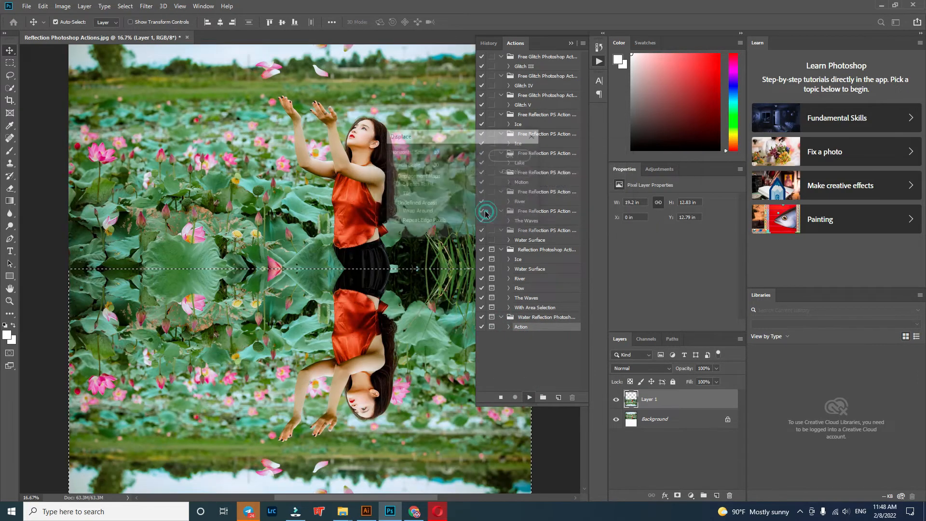
left_click(505, 156)
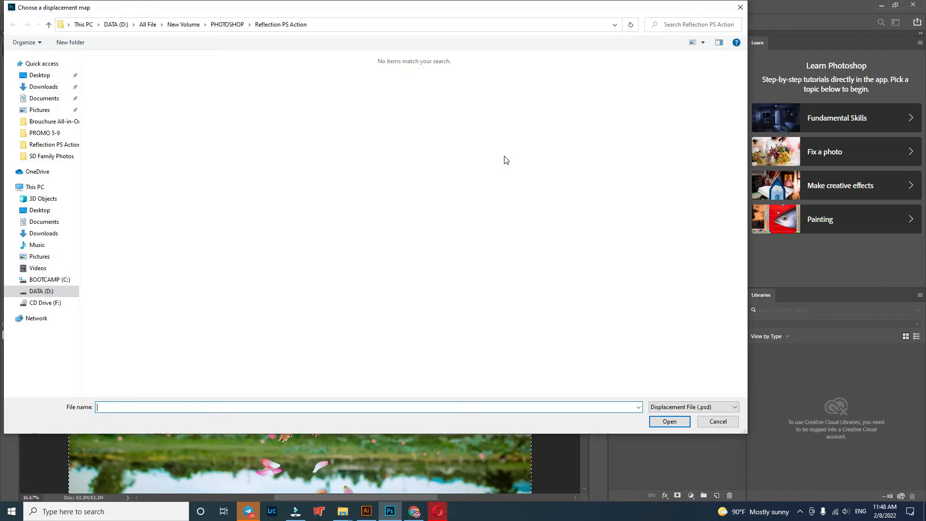
left_click(708, 423)
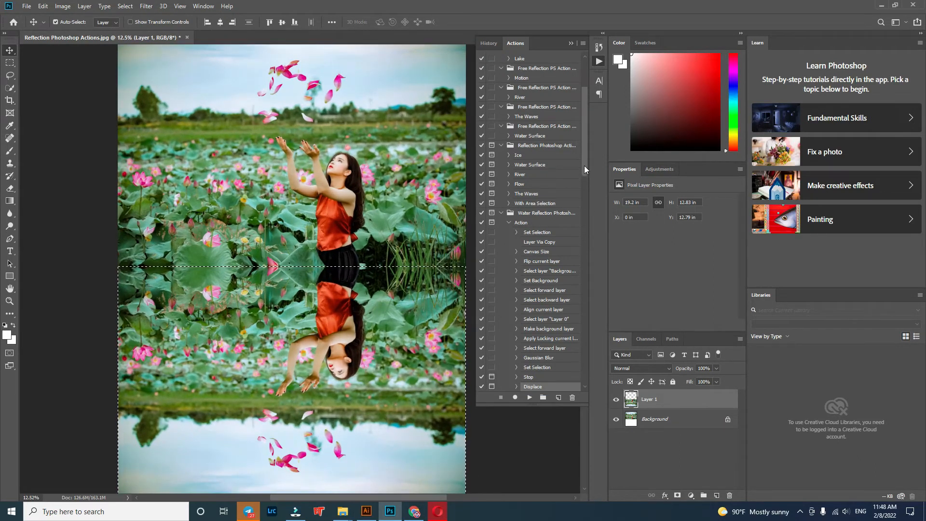
Step: Move the flipped reflection on Layer 1 up slightly so it meets the original lotus-field photo
left_click_drag(582, 339, 595, 200)
mouse_move(381, 383)
left_mouse_down()
mouse_move(378, 453)
mouse_move(371, 377)
mouse_move(381, 380)
left_mouse_up()
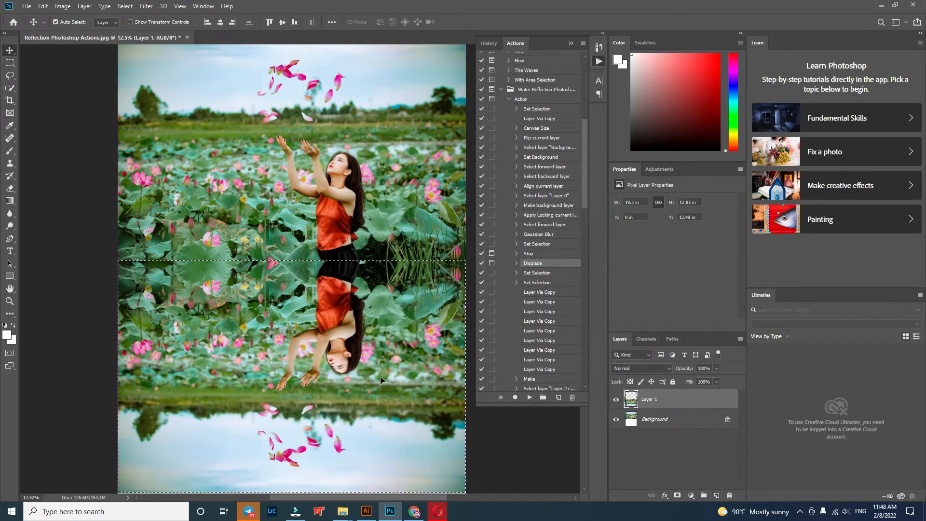
scroll(380, 380, "down", 1)
scroll(381, 380, "up", 1)
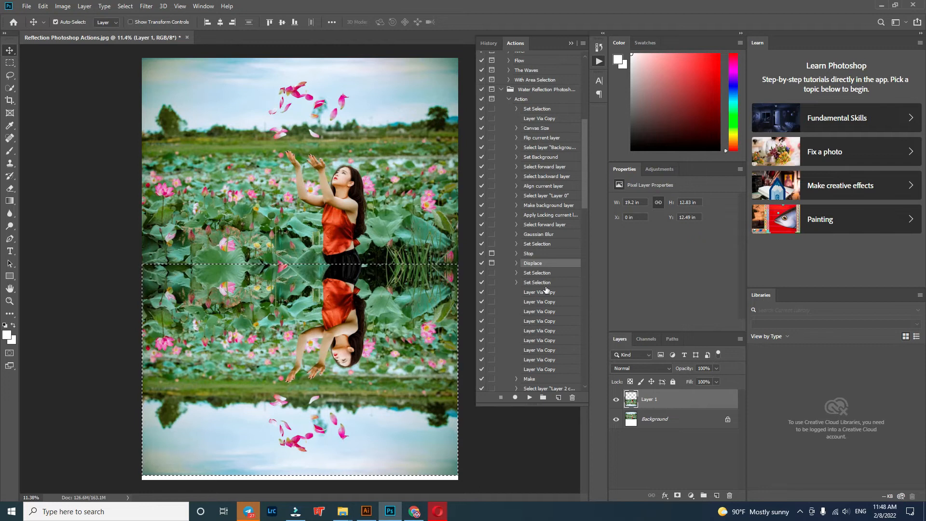
Step: Collapse the expanded Action and delete the Water Reflection Photoshop Action set from the loaded actions
left_click(509, 99)
left_click(532, 319)
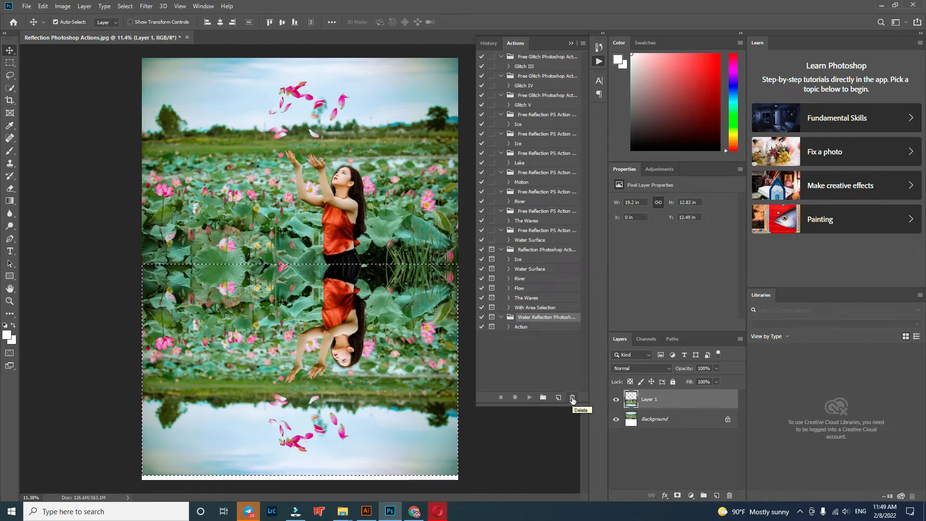
left_click(500, 455)
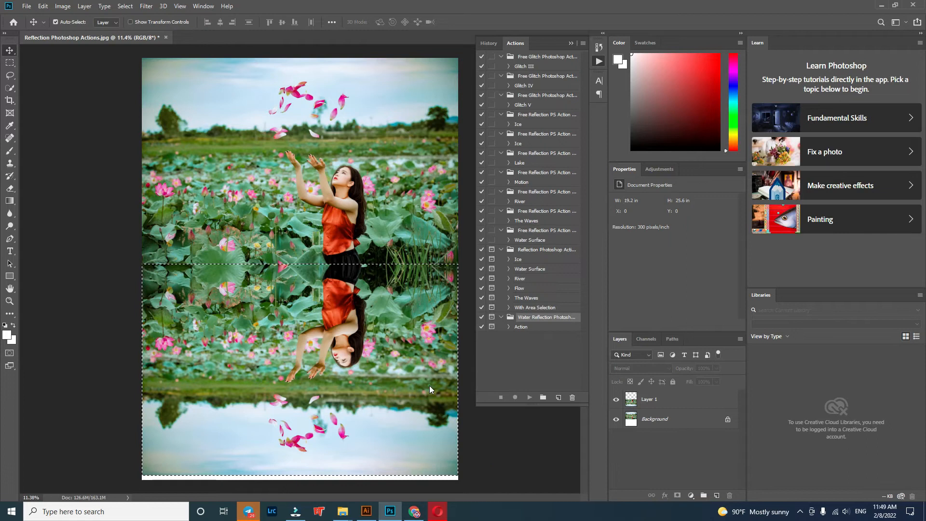
left_click(430, 386)
left_click(457, 189)
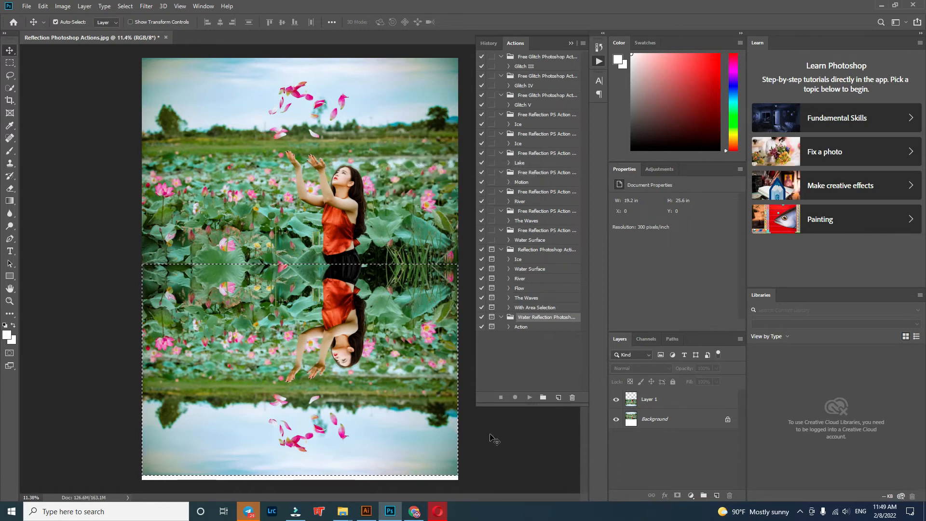
left_click(147, 6)
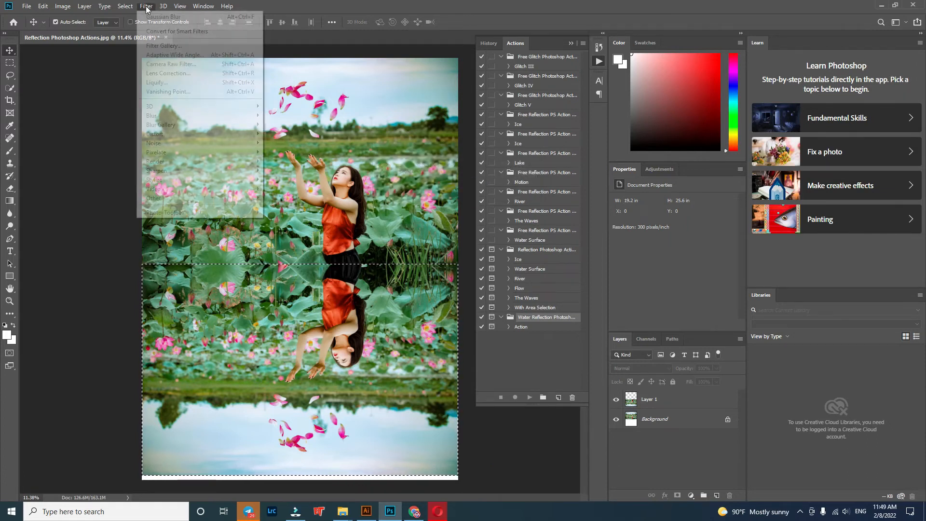
left_click(422, 396)
left_click(426, 393)
left_click(457, 190)
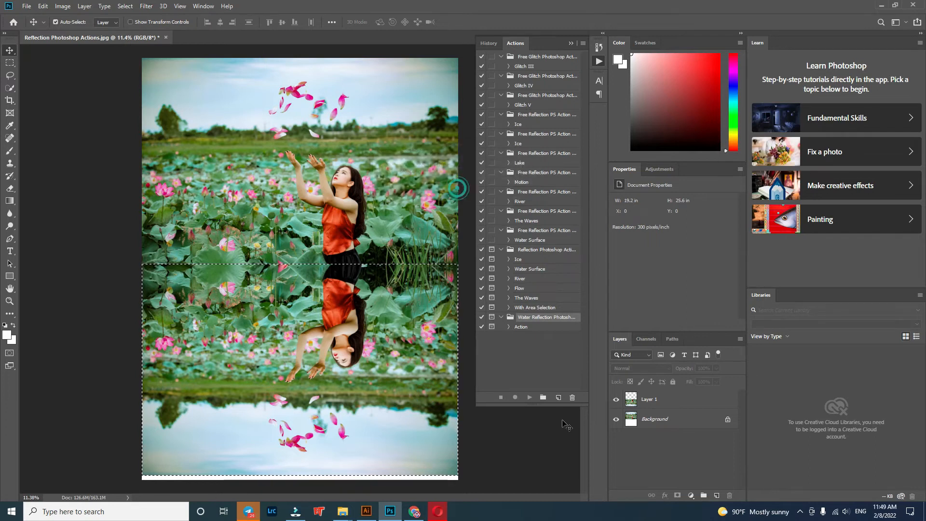
left_click(573, 397)
left_click(418, 193)
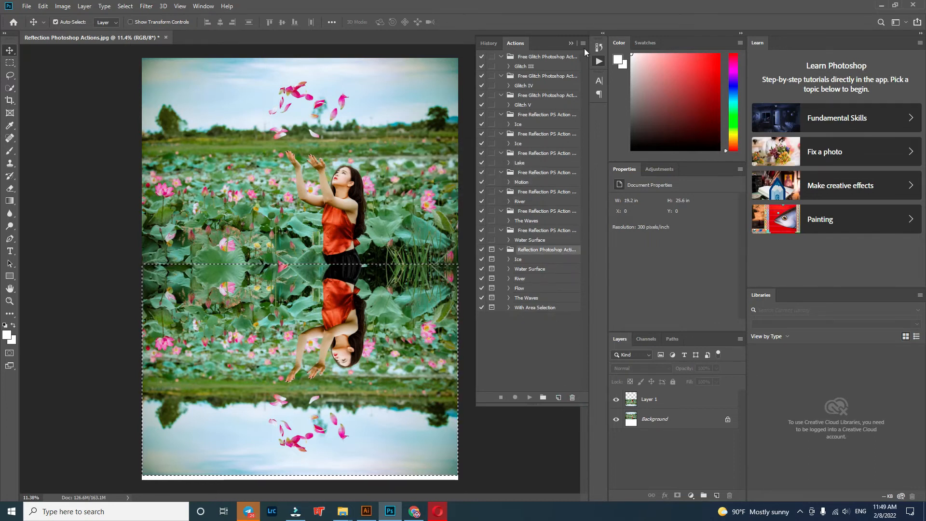
Step: Hide the actions list and close Reflection Photoshop Actions.jpg without saving the changes
left_click(599, 61)
left_click(166, 37)
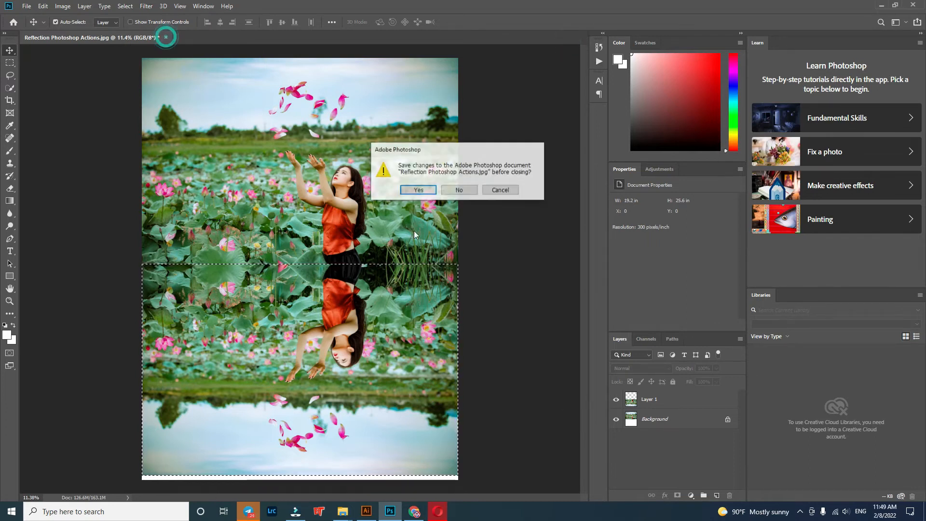
left_click(459, 189)
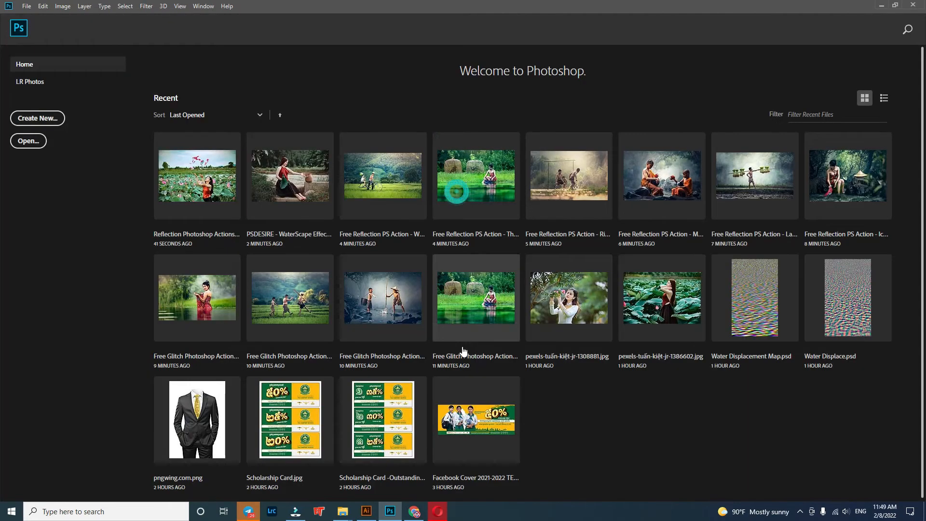
Step: Switch to the Reflection PS Action folder and delete the first Water Reflection Photoshop Action file
left_click(343, 517)
left_click(308, 468)
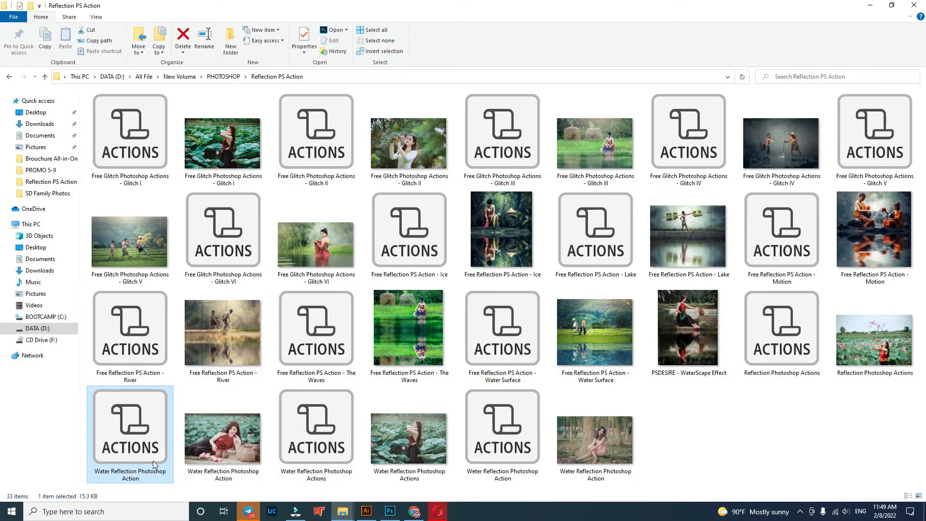
key("Delete")
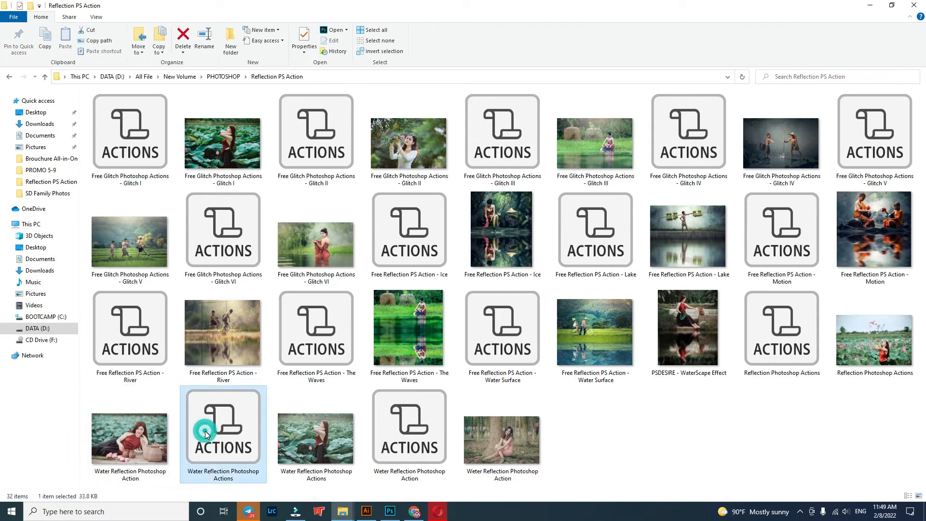
Step: Open the lotus-field photo Reflection Photoshop Actions.jpg from the folder in Photoshop through Camera Raw
left_click_drag(880, 346, 620, 206)
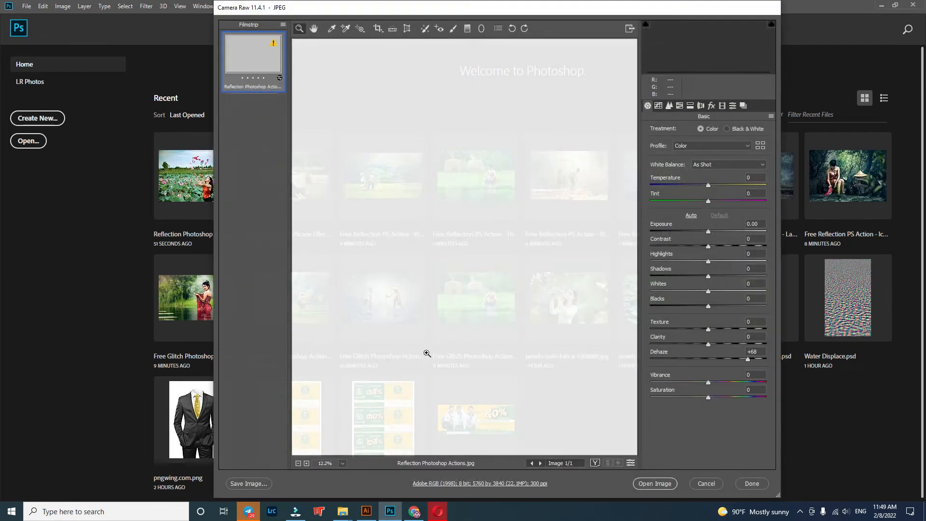
left_click(651, 484)
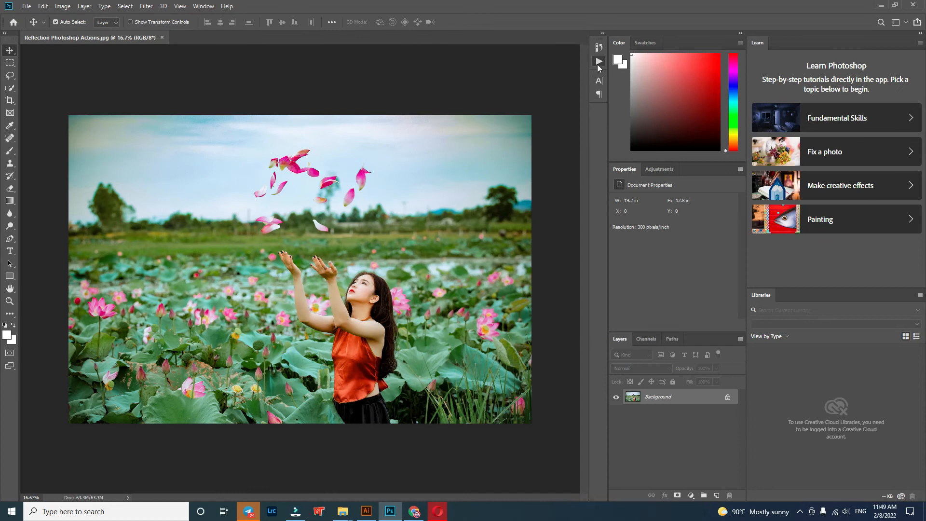
Step: Load the Water Reflection Photoshop Actions file from the Reflection PS Action folder into Photoshop's actions
left_click(599, 62)
mouse_move(344, 510)
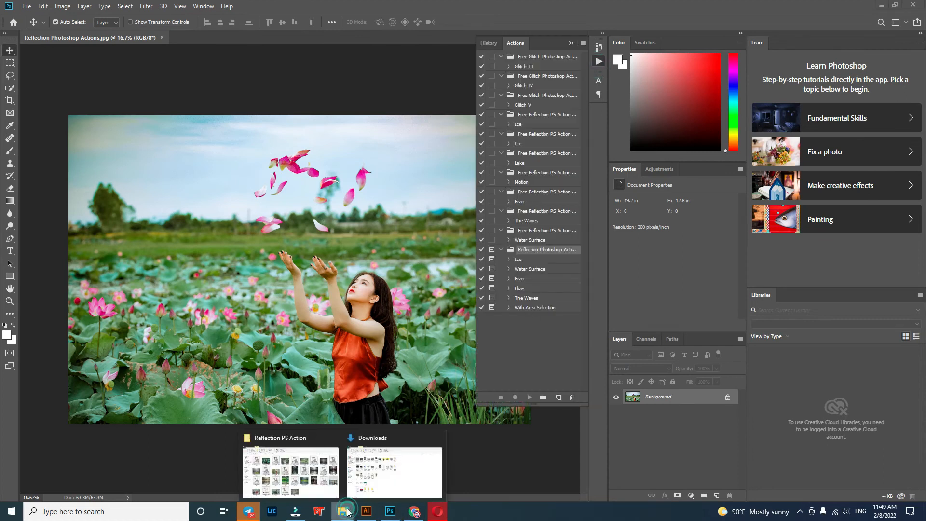
left_click(324, 478)
left_click_drag(251, 449, 514, 338)
Step: Play the soft-reflection variant of the Water Reflection action on the lotus-field photo and dismiss its message
left_click(523, 327)
left_click(535, 337)
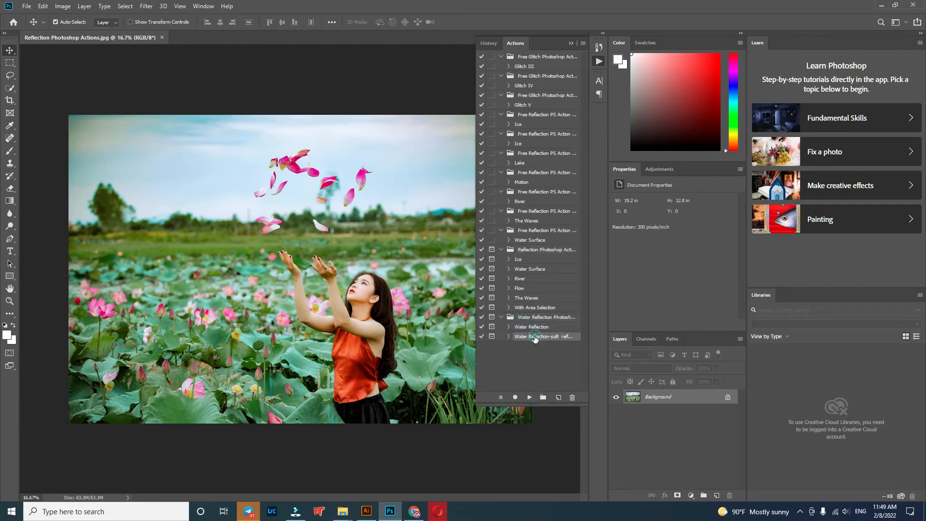
left_click(529, 398)
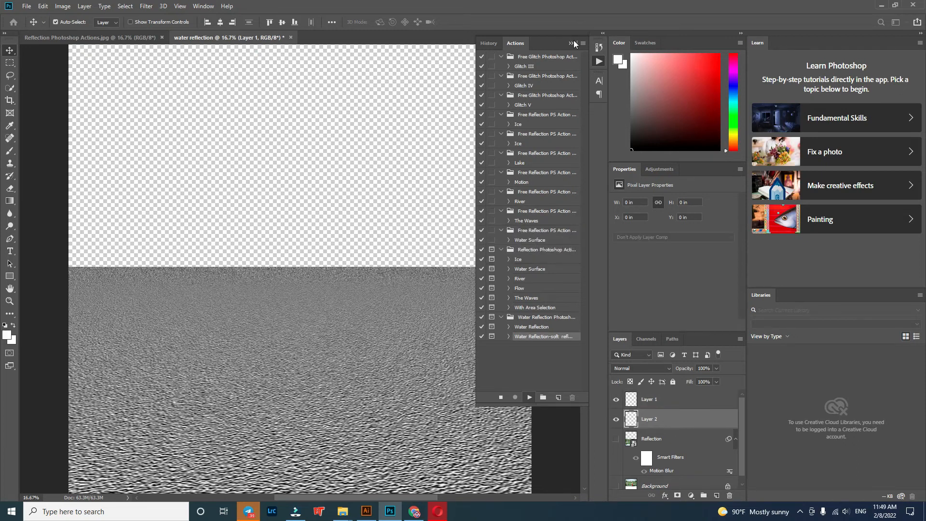
left_click(473, 192)
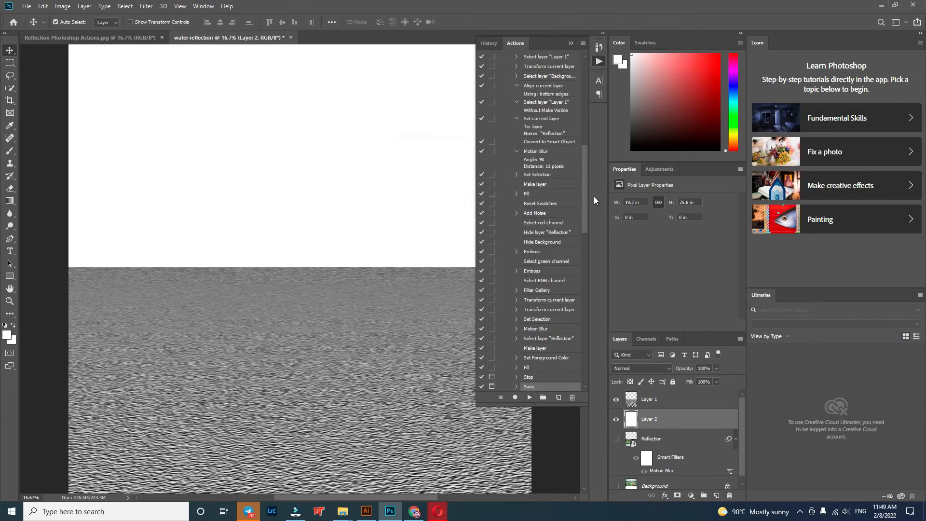
Step: Delete the Water Reflection Photoshop Actions set from the loaded actions
scroll(585, 215, "up", 8)
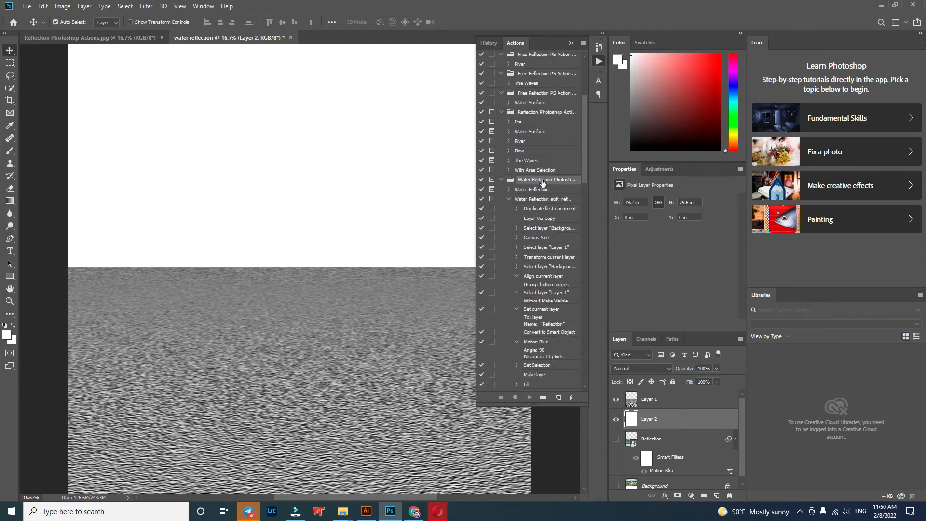
left_click(572, 399)
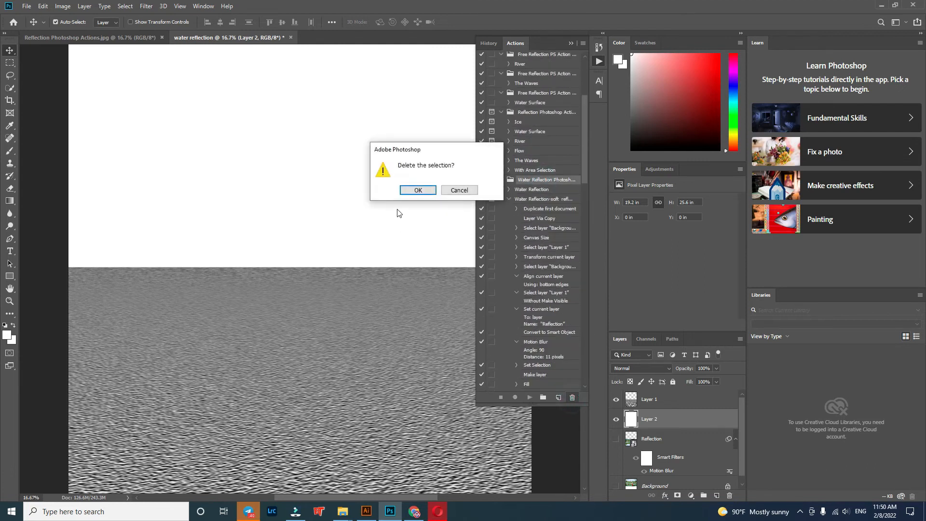
left_click(414, 190)
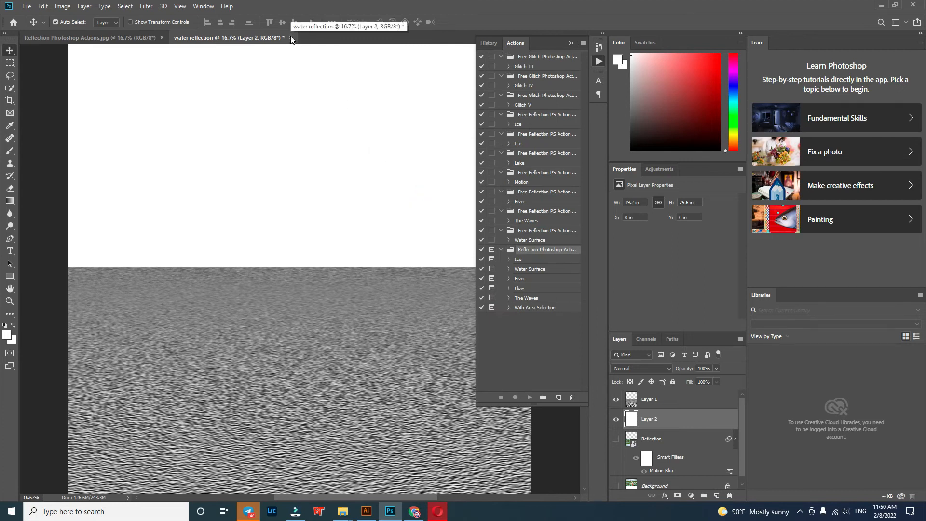
Step: Close the water reflection document and the lotus-field photo, discarding the changes in both
left_click(291, 40)
left_click(456, 189)
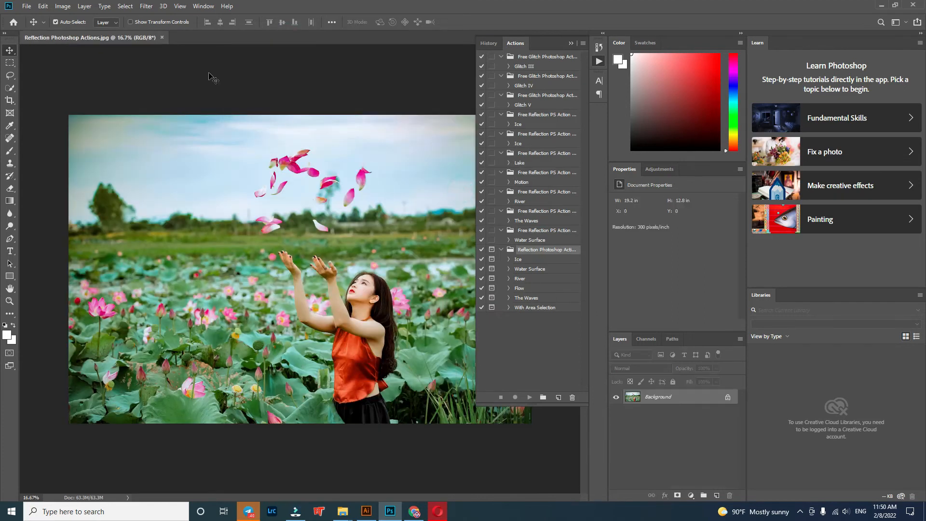
left_click(162, 37)
left_click(458, 189)
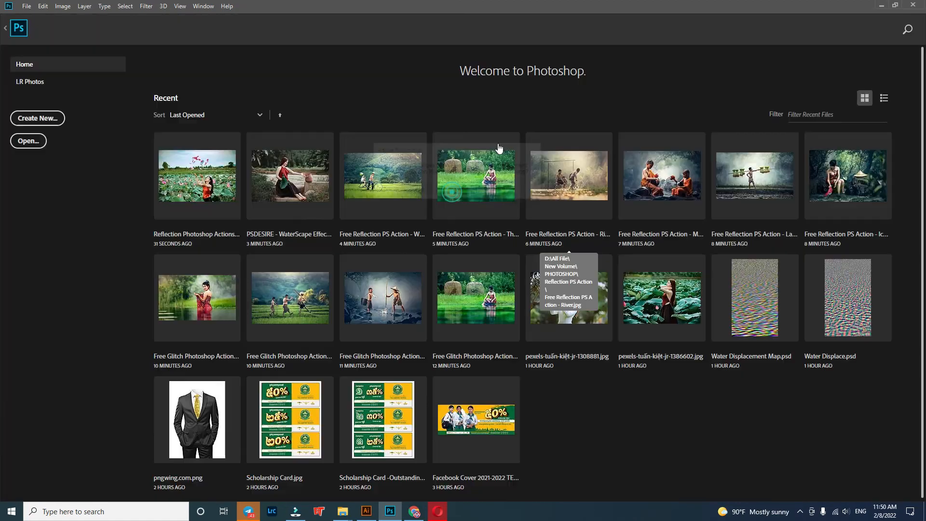
Step: Return to the Reflection PS Action folder and delete the Water Reflection Photoshop Actions and Weter Reflection Photoshop Action action files
left_click(882, 6)
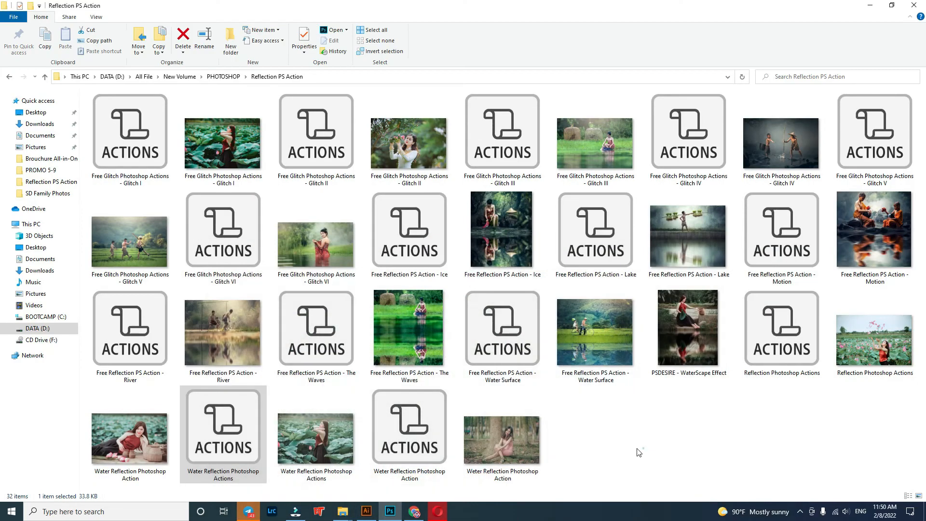
key("Delete")
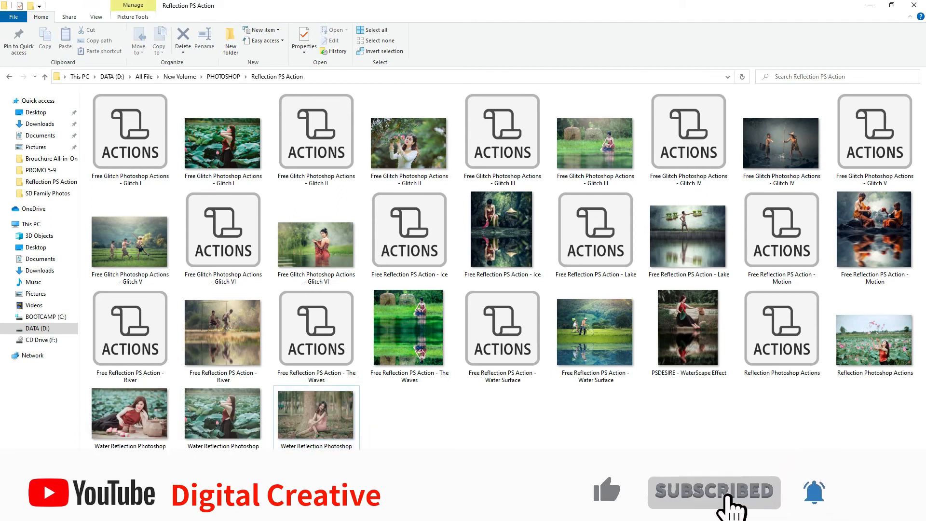
Step: Open the forest portrait Weter Reflection Photoshop Action.jpg in Photoshop through Camera Raw
left_click_drag(326, 418, 632, 410)
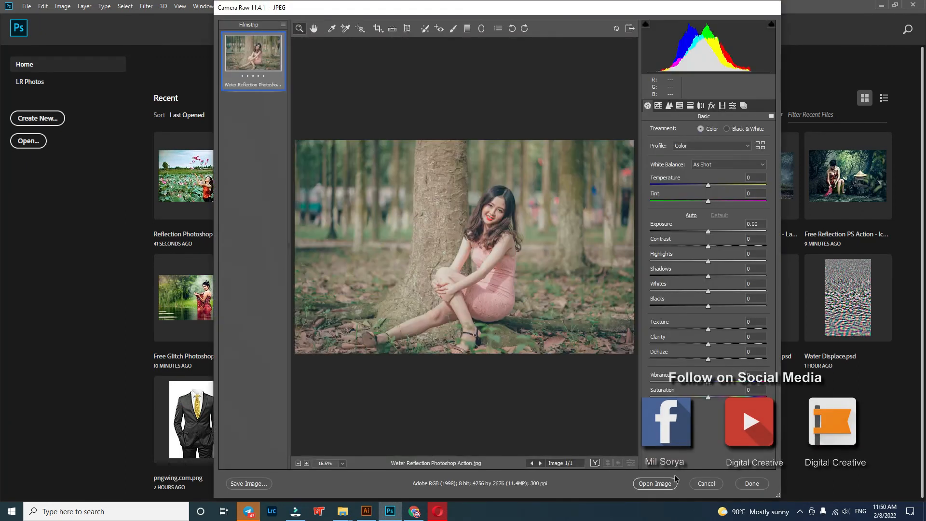
left_click(671, 483)
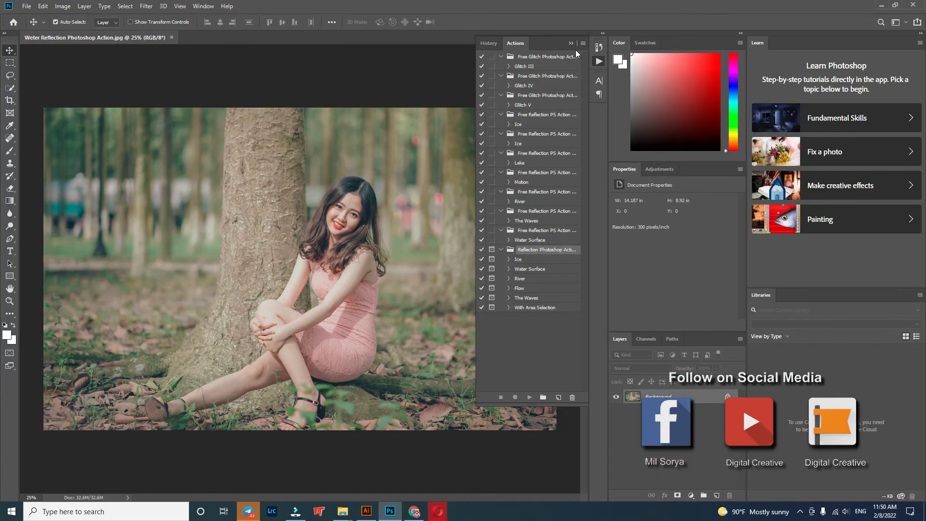
Step: Clear all loaded actions, confirm their deletion and collapse the empty actions list
left_click(583, 43)
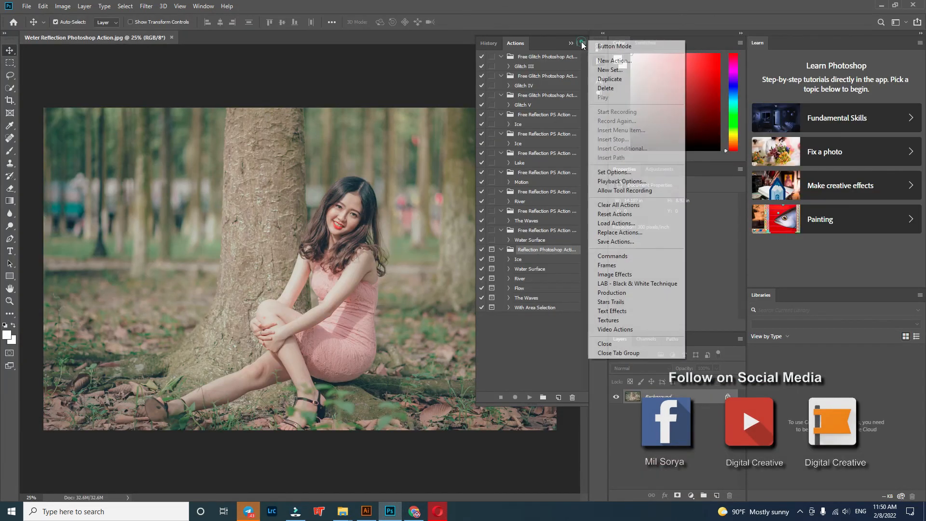
left_click(623, 205)
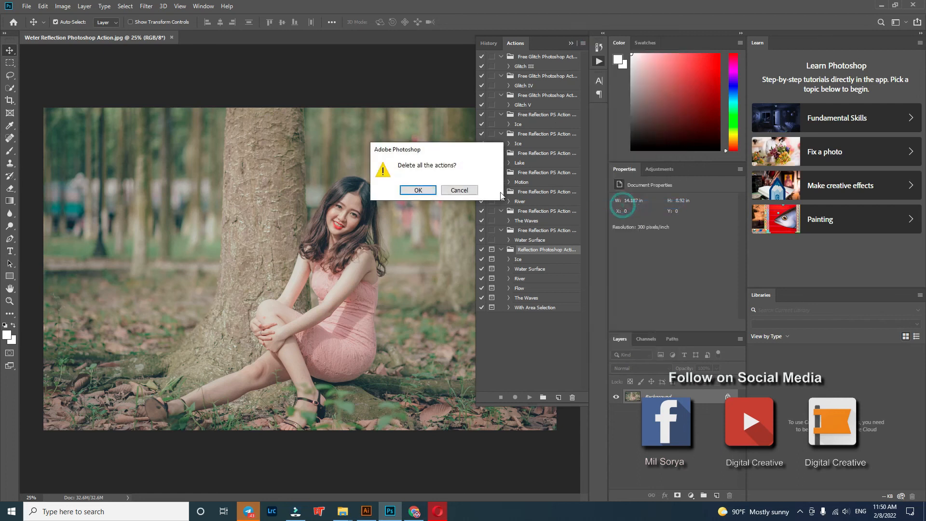
left_click(418, 190)
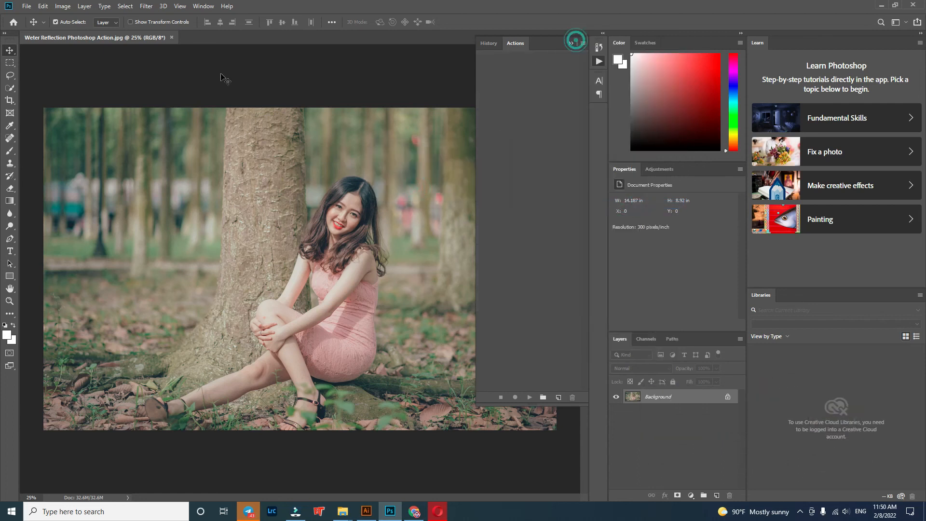
left_click(571, 44)
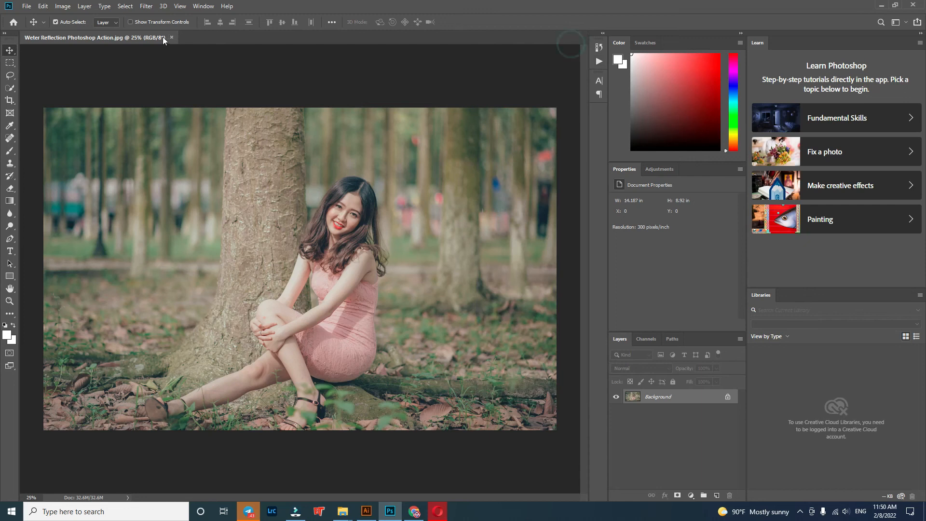
Step: Close the forest portrait, return to the Reflection PS Action folder and select every file from Glitch I through the Reflection Photoshop Actions image
left_click(173, 39)
left_click(459, 191)
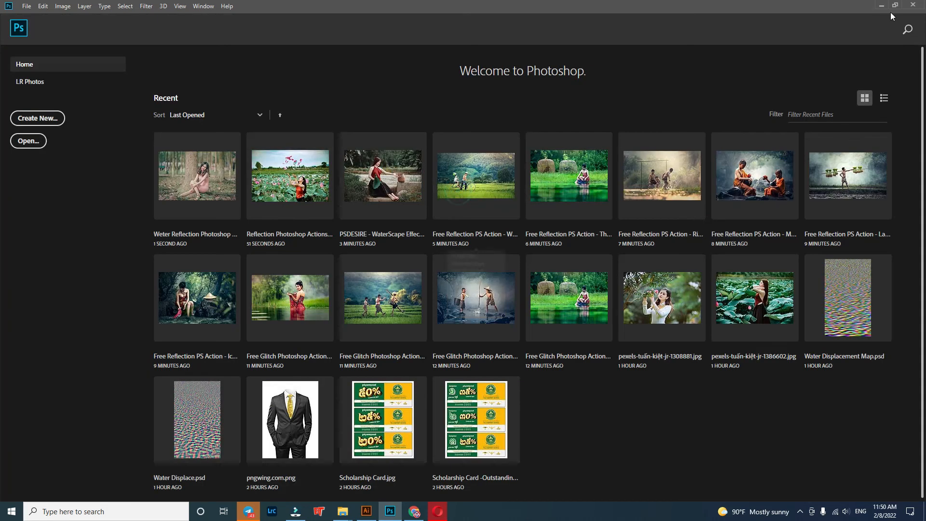
left_click(882, 5)
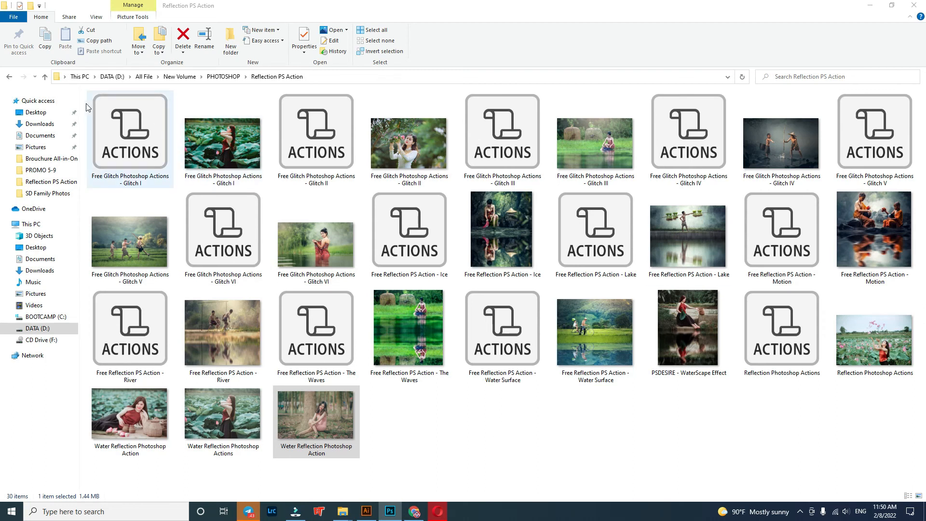
left_click_drag(83, 98, 902, 373)
Step: Switch to Telegram, search the chats for "d", open DISIGN & VIDEO EDITOR Chat and jump to its newest messages
left_click(248, 512)
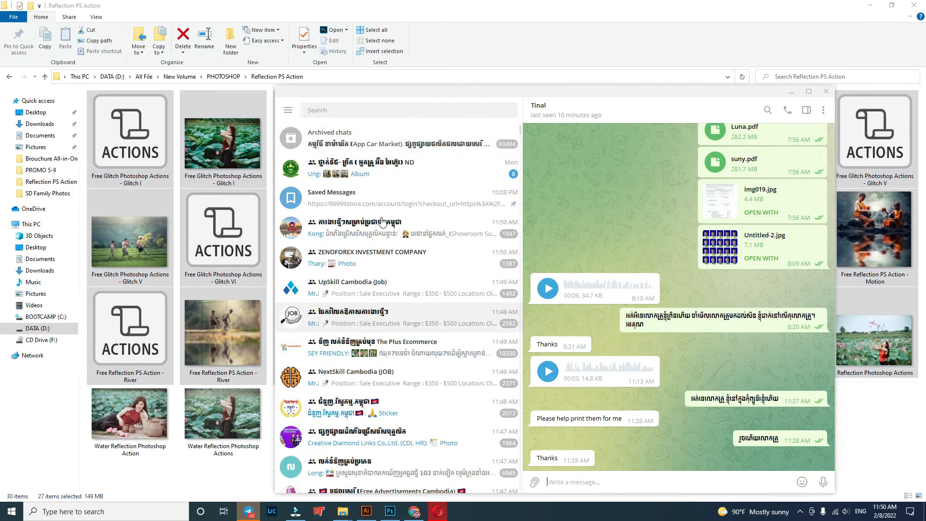
left_click(329, 109)
type("d")
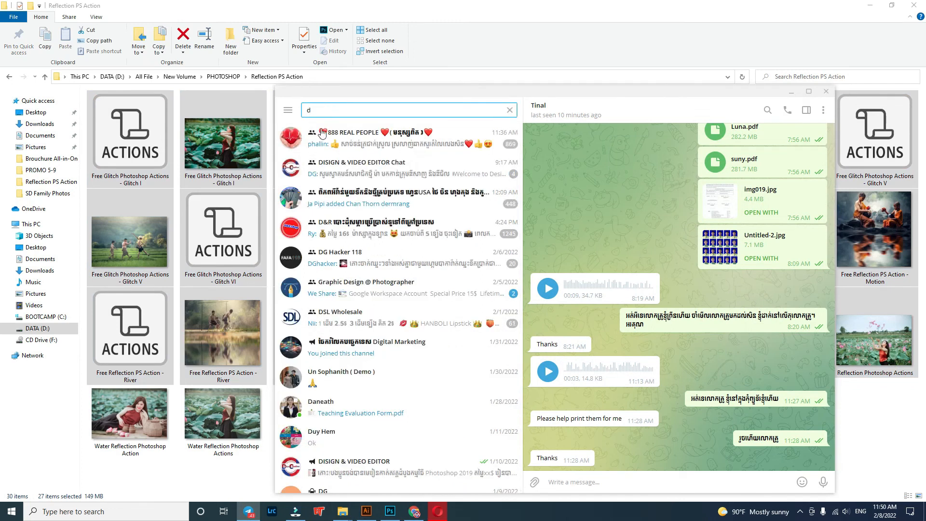
left_click(348, 168)
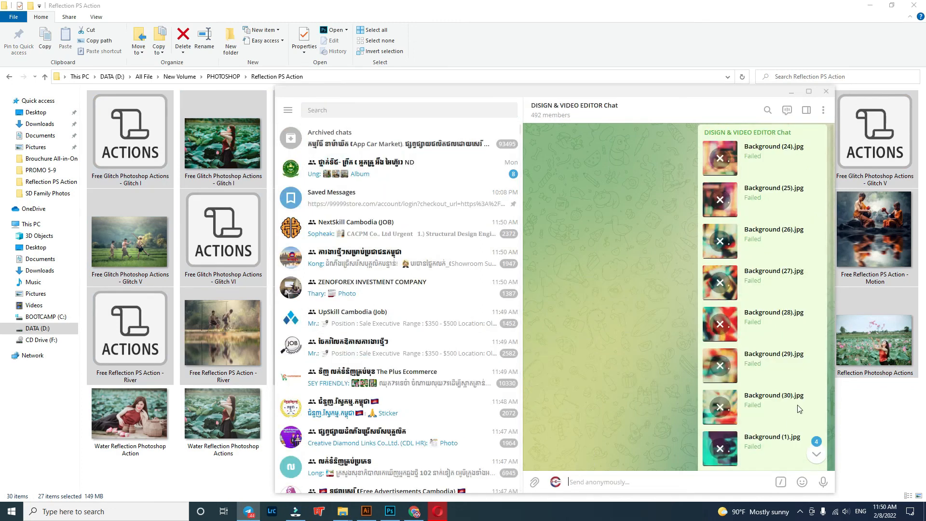
left_click(816, 458)
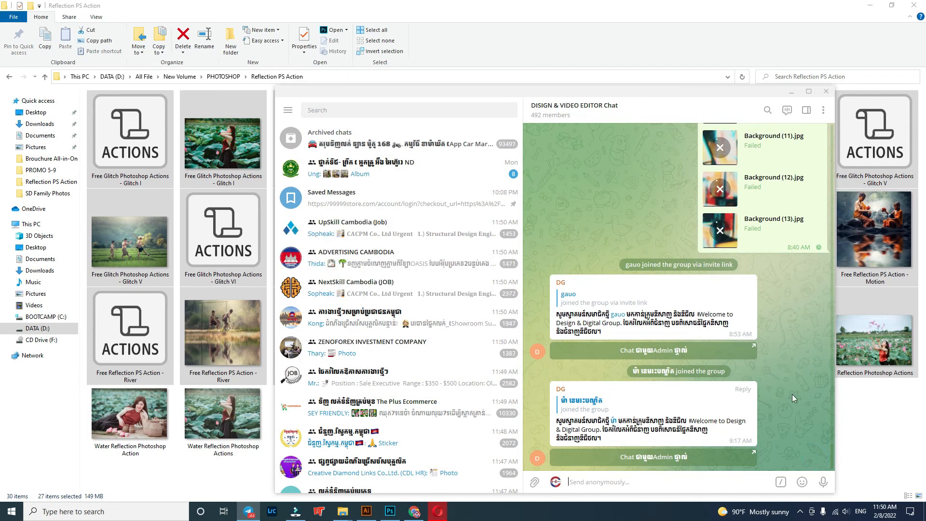
Step: Cancel the failed uploads in the group chat, including Background (21).jpg, Background (22).jpg and Background (23).jpg
scroll(792, 409, "up", 5)
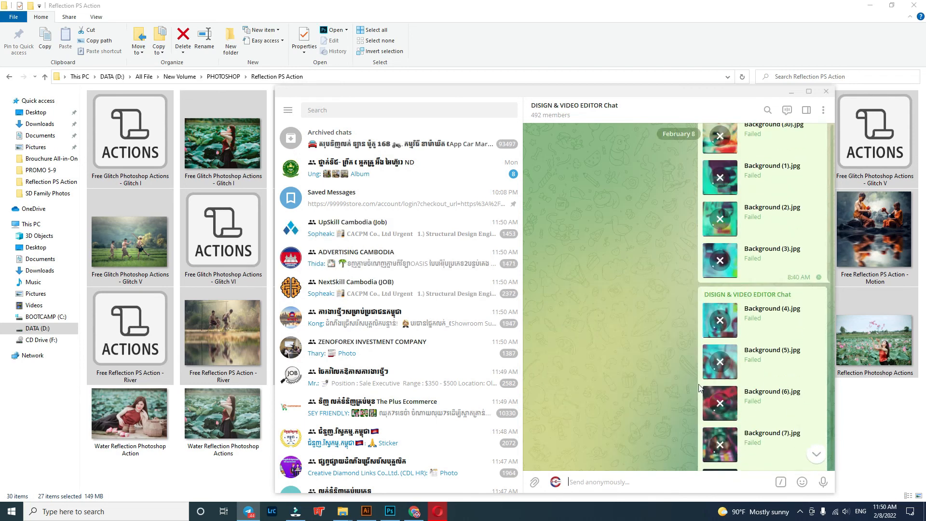
scroll(683, 382, "down", 10)
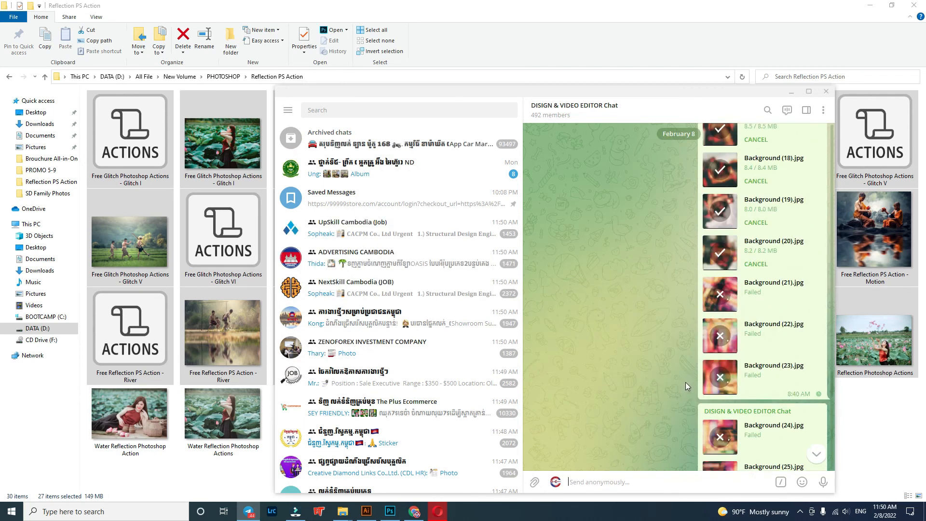
scroll(686, 383, "down", 4)
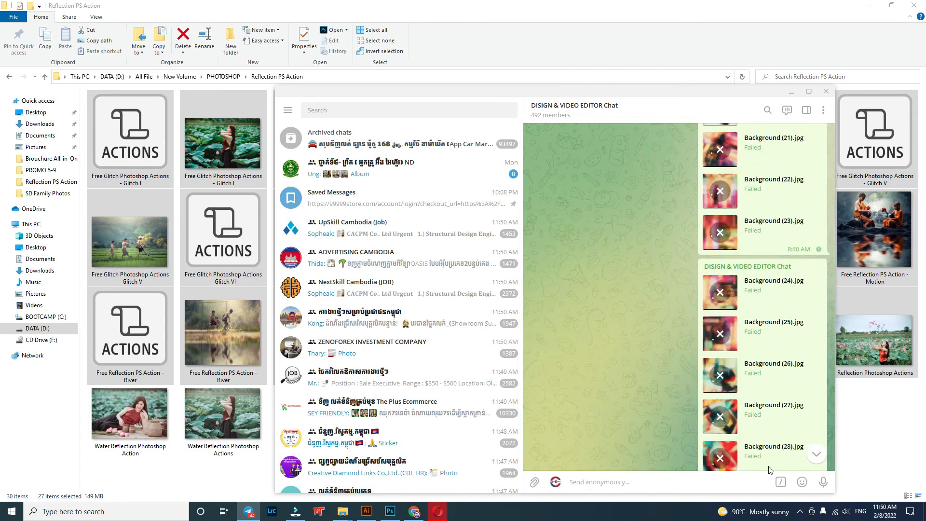
left_click(720, 147)
left_click(611, 312)
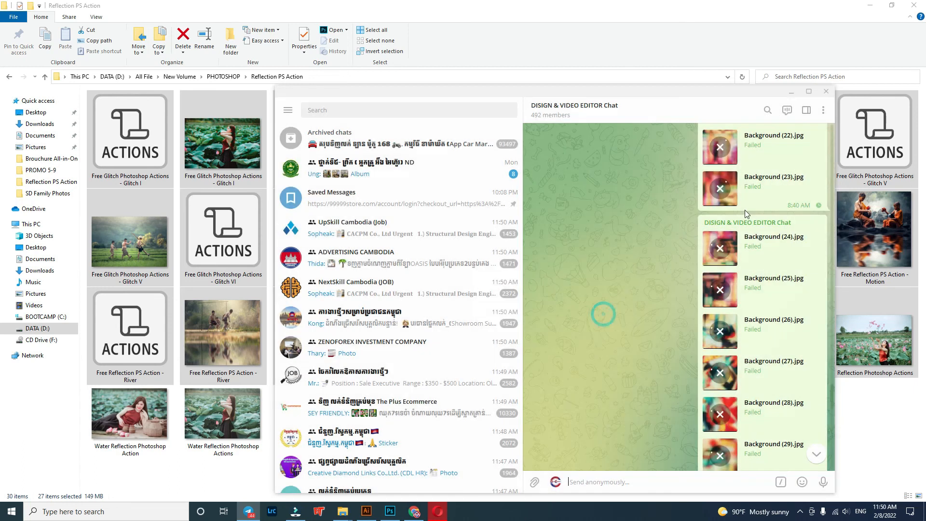
left_click(721, 188)
left_click(611, 311)
left_click(724, 249)
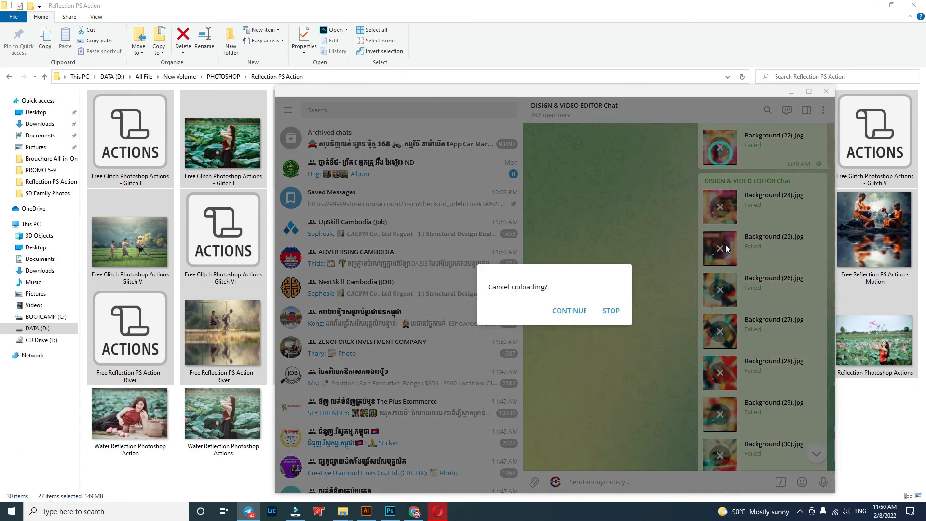
left_click(611, 311)
Step: Cancel the failed uploads of Background (1), (2), (4), (5), (6) and (7).jpg in the group chat
left_click(721, 146)
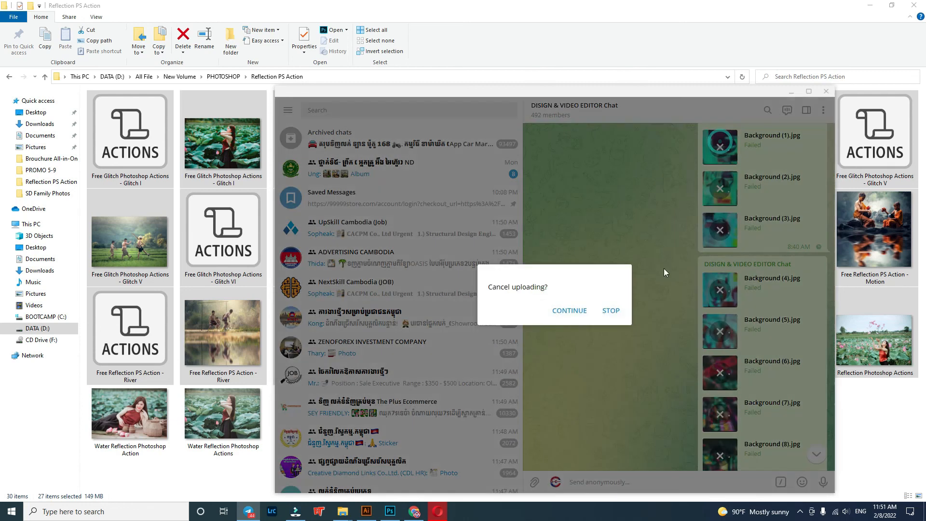
left_click(612, 311)
left_click(721, 147)
left_click(611, 311)
left_click(720, 207)
left_click(612, 310)
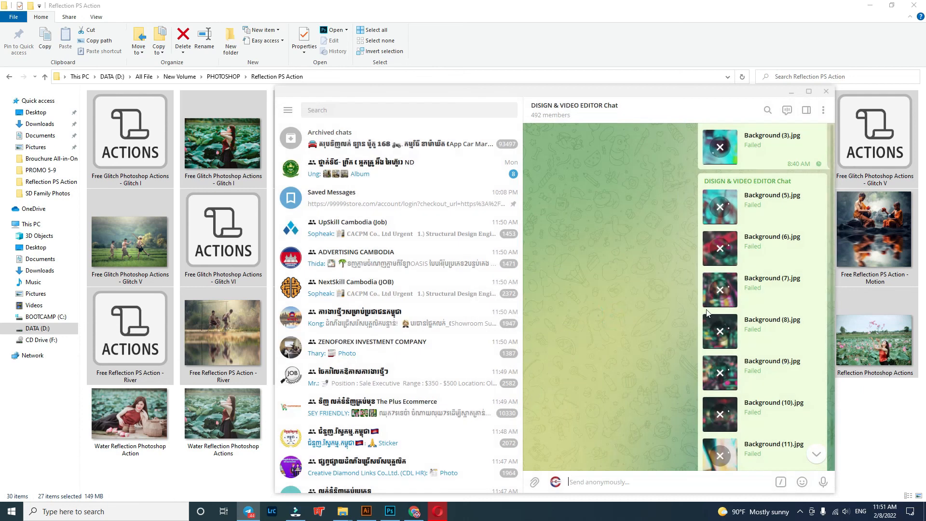
left_click(720, 207)
left_click(611, 311)
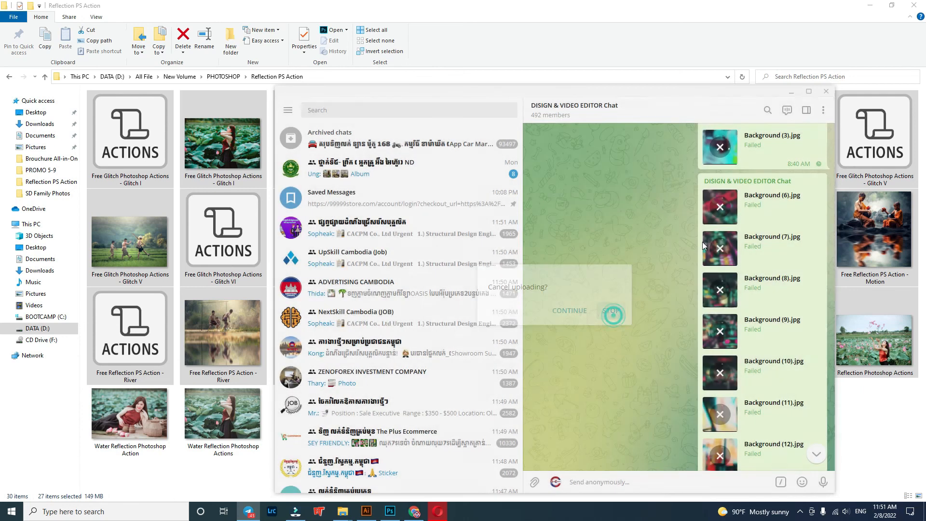
left_click(719, 207)
left_click(611, 311)
left_click(720, 207)
left_click(610, 311)
Step: Send the 27 selected action files and sample images to the group chat with grouping and image compression enabled, then return to the folder
left_click(792, 91)
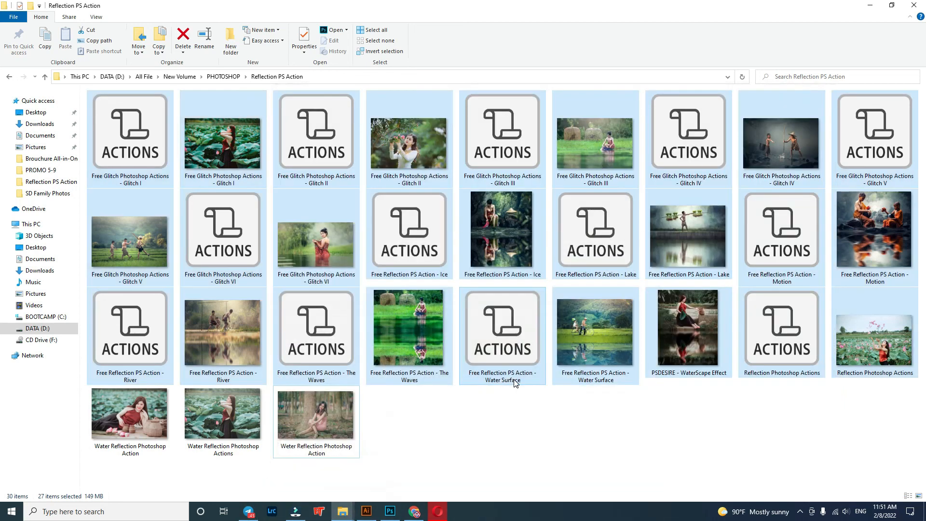
left_click_drag(588, 326, 660, 378)
left_click_drag(678, 330, 648, 355)
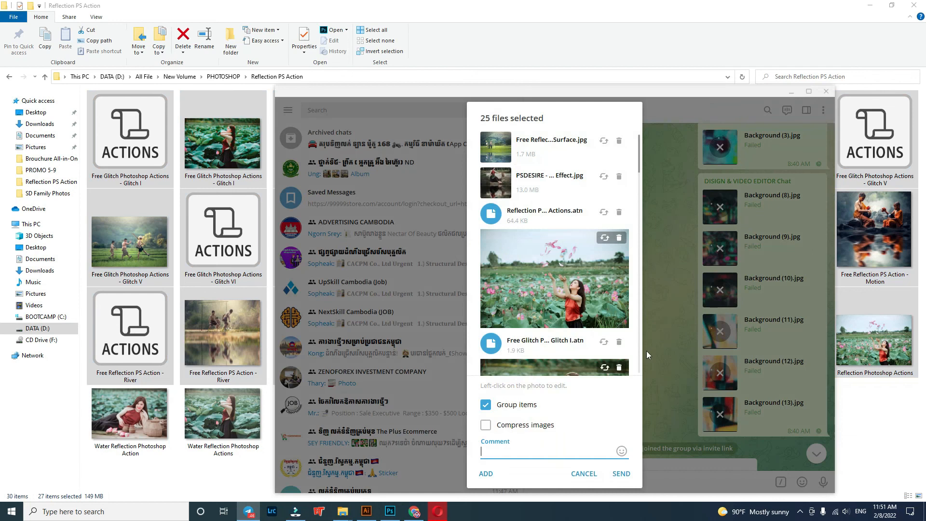
left_click(486, 425)
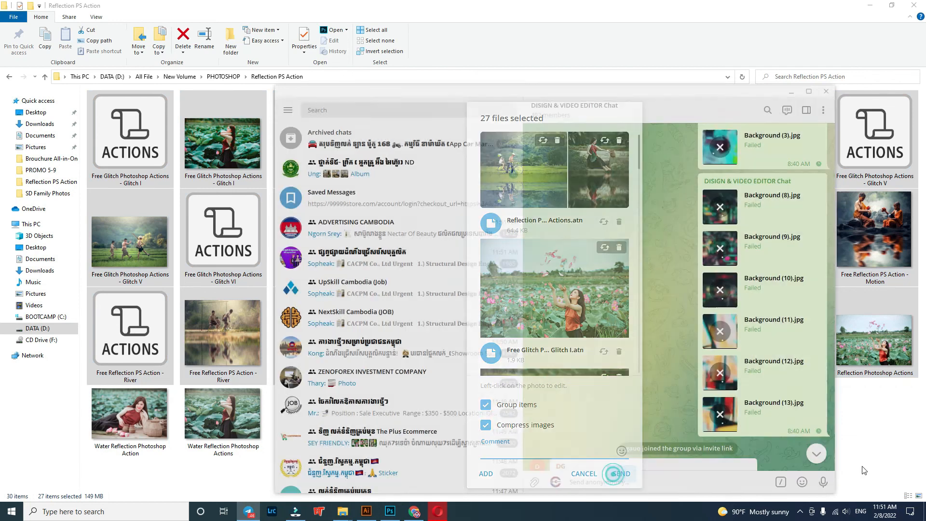
left_click(620, 473)
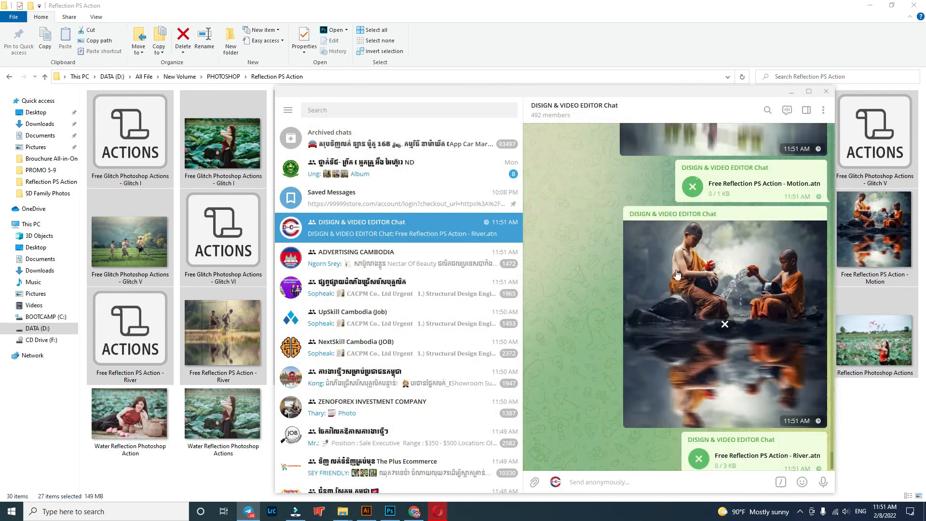
left_click(872, 441)
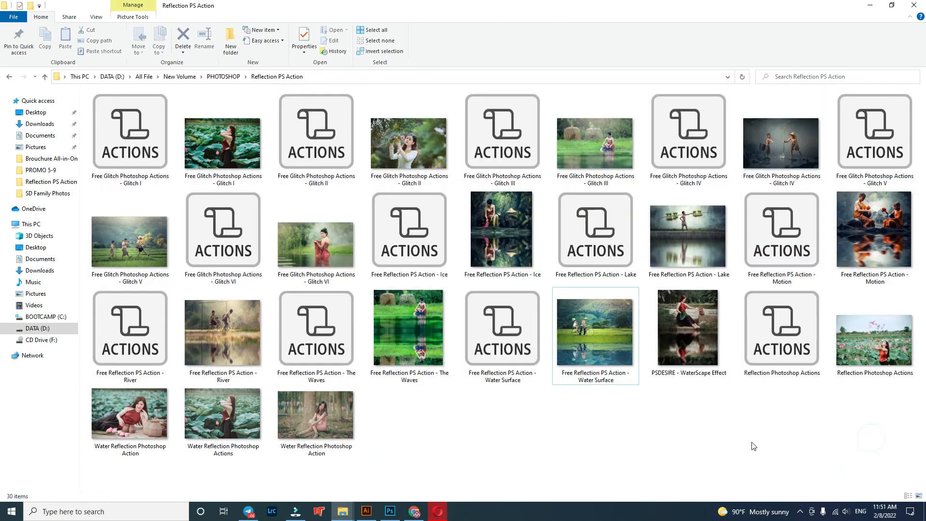